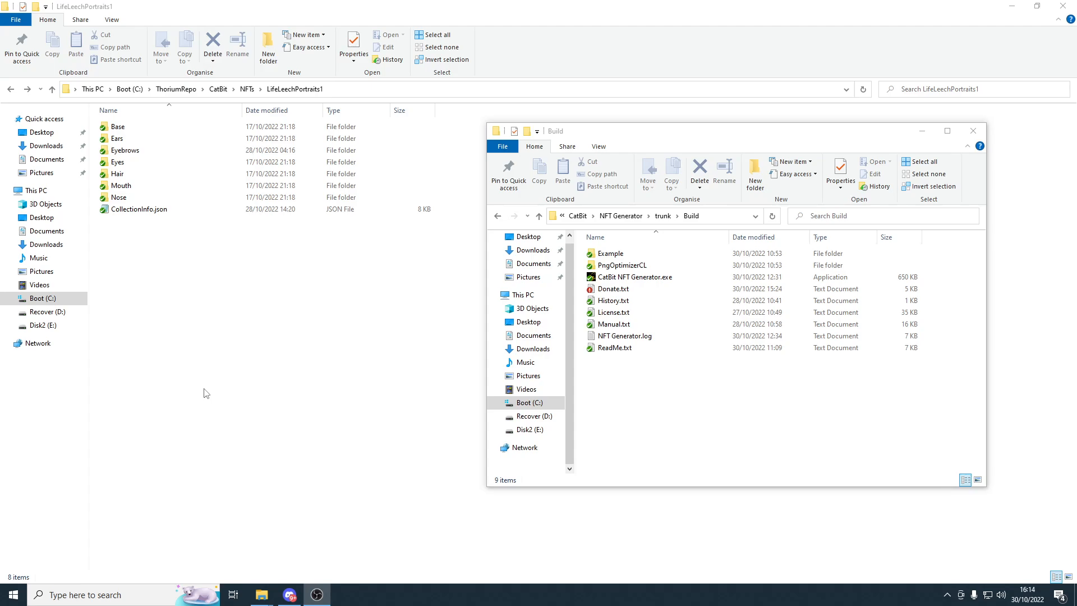
click(643, 393)
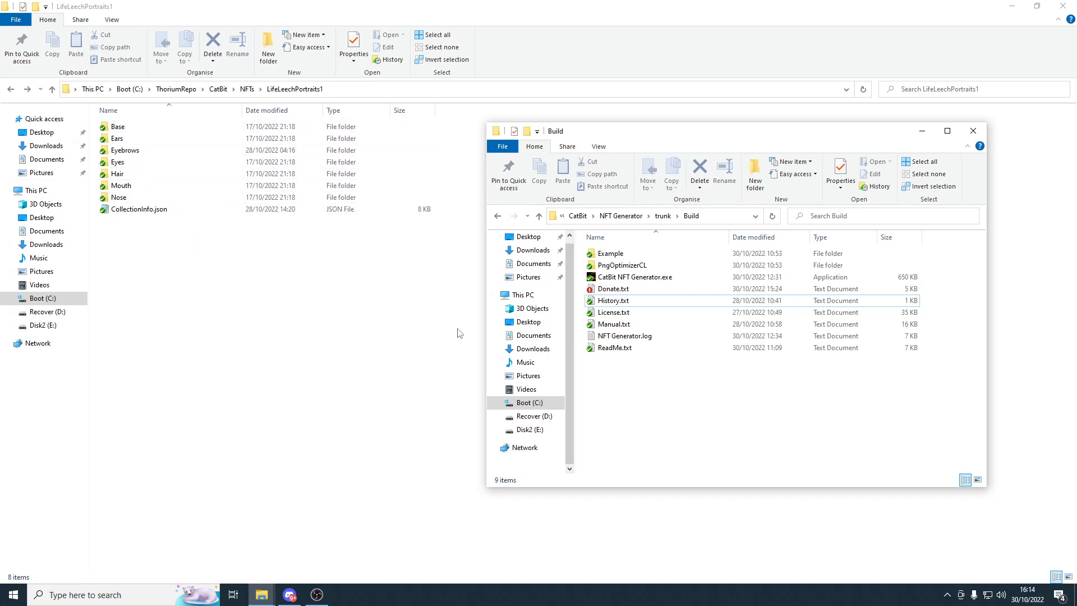
drag(631, 137, 618, 165)
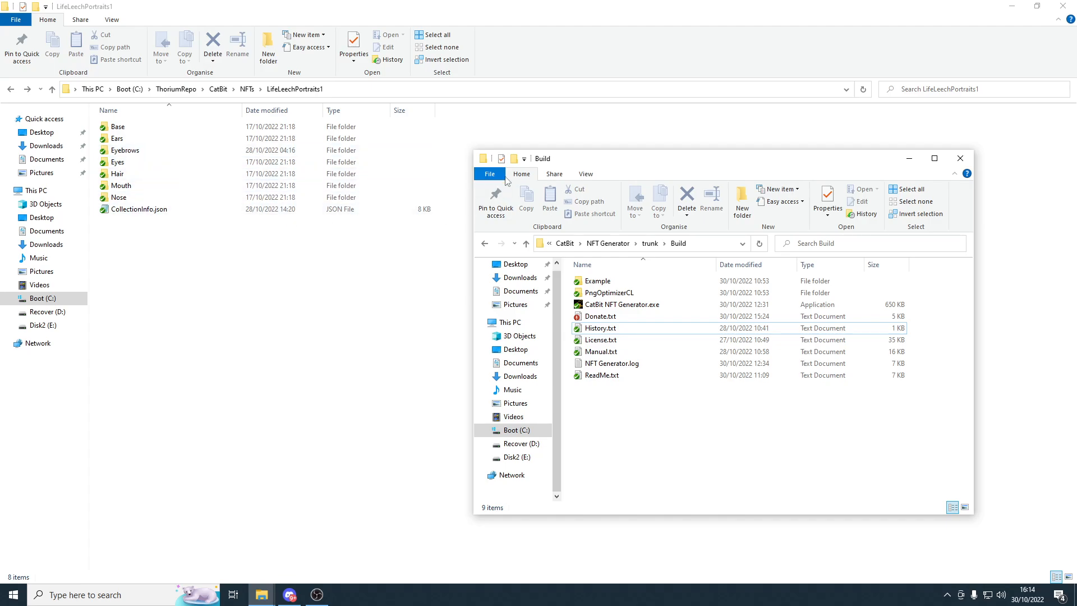
drag(563, 164, 565, 182)
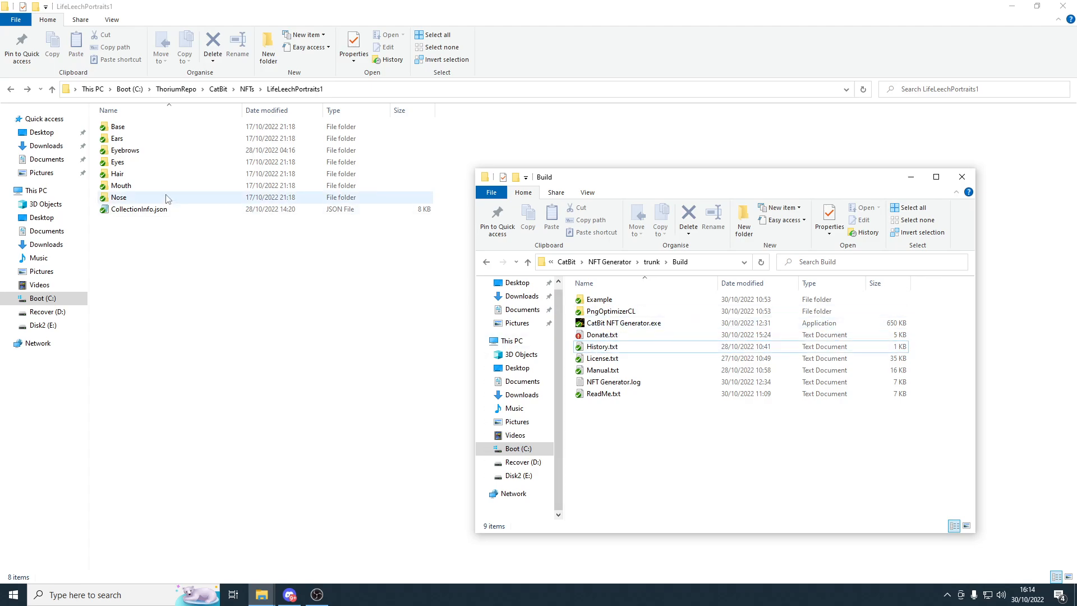
- Run CatBit NFT Generator.exe from the Build folder without an input file, read its console output, and close the console
click(612, 324)
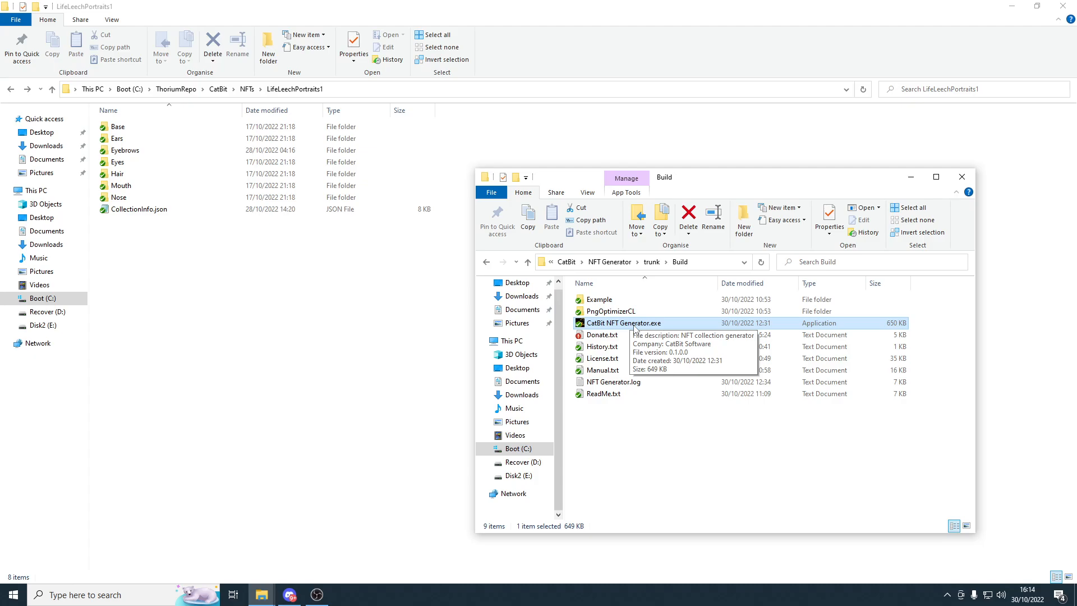
double_click(636, 323)
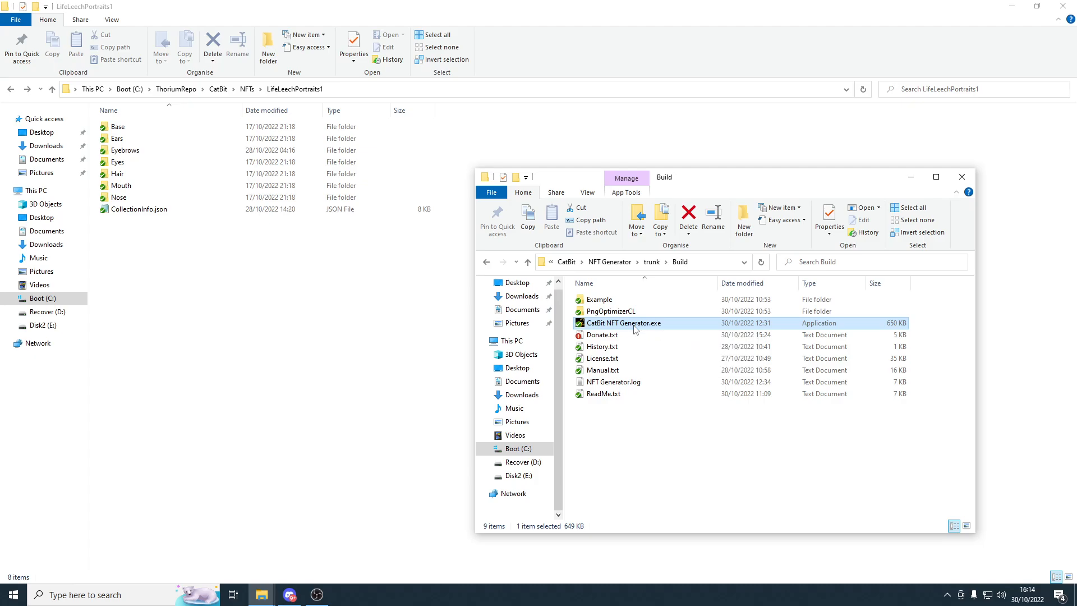
drag(219, 47, 387, 150)
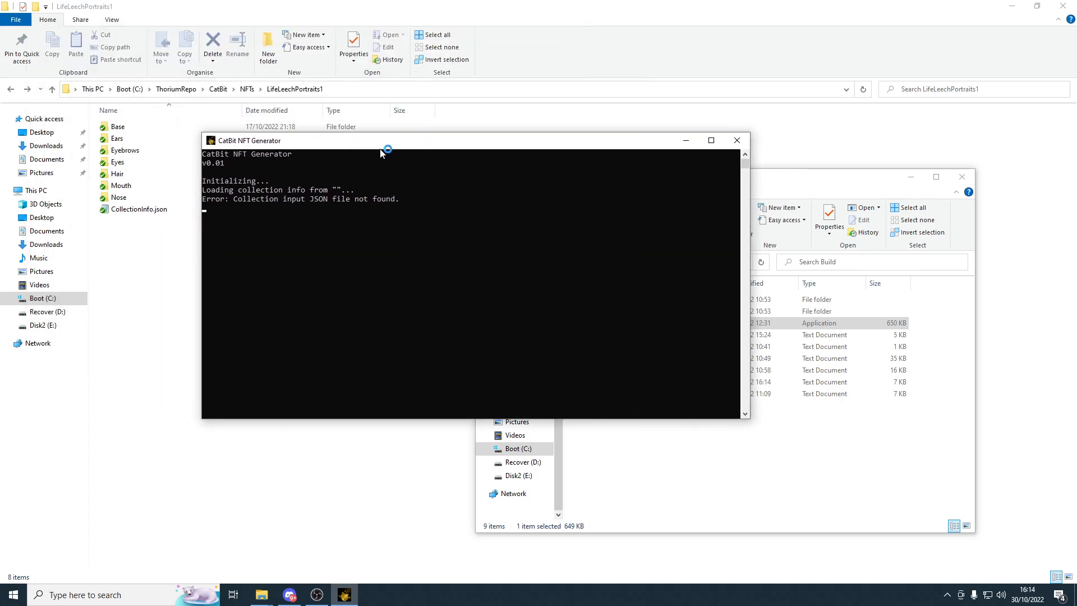
drag(208, 200, 401, 203)
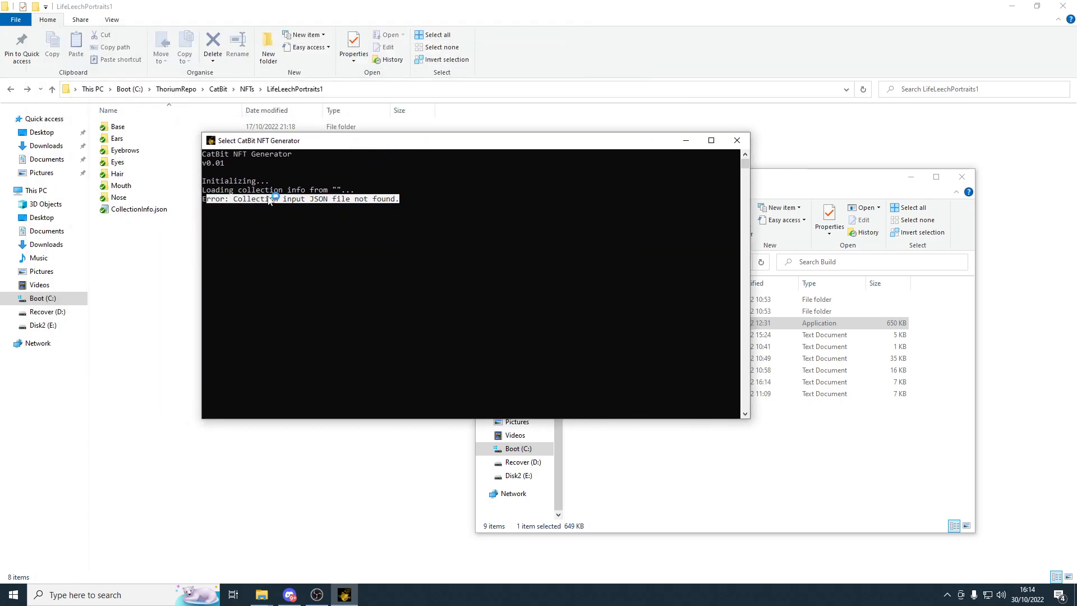
click(452, 209)
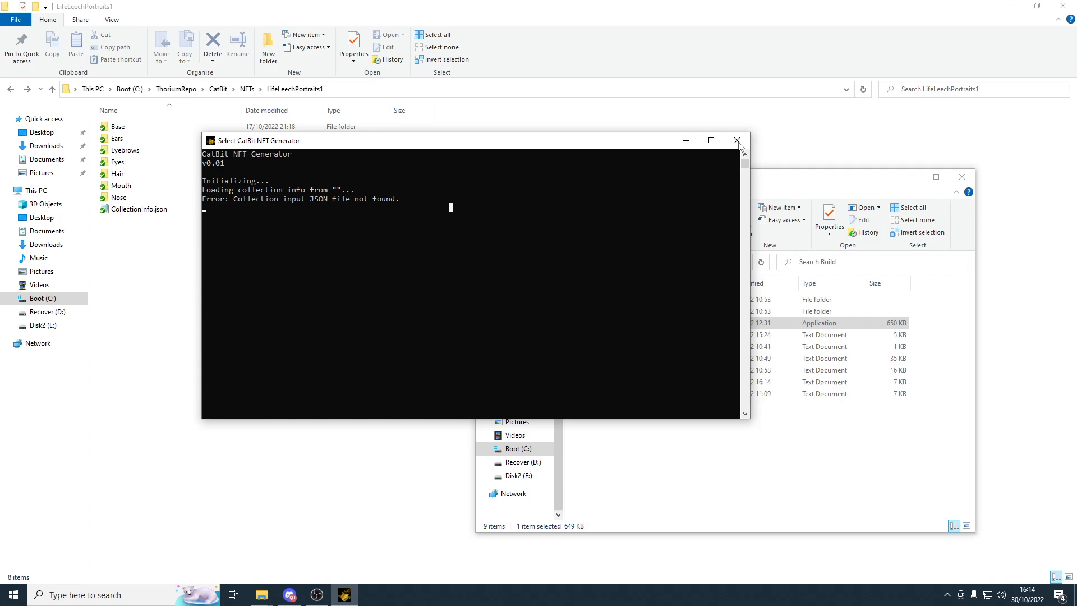
key(alt+F4)
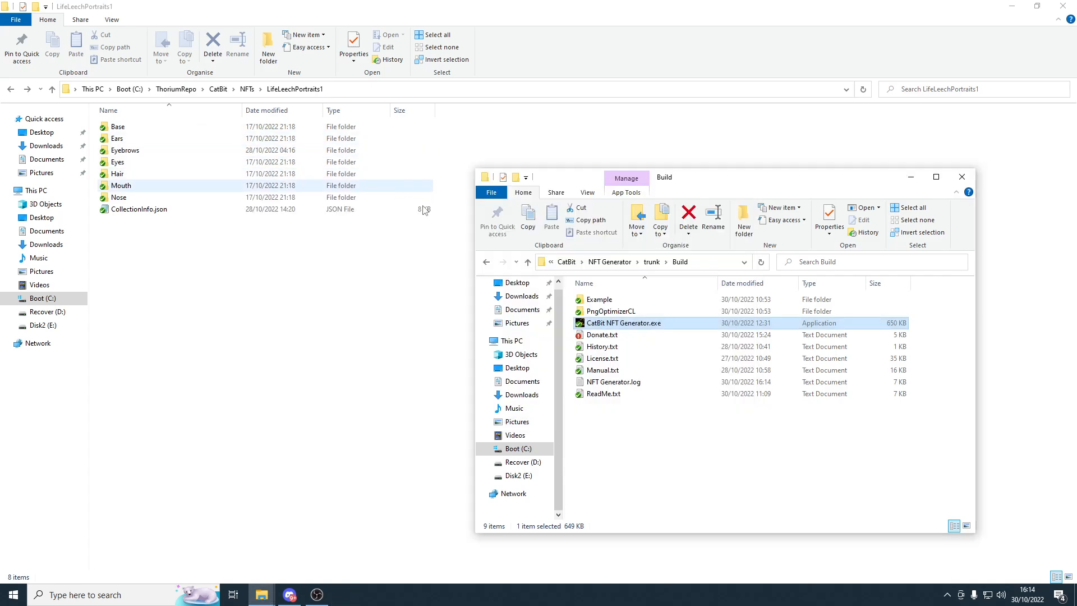
click(642, 416)
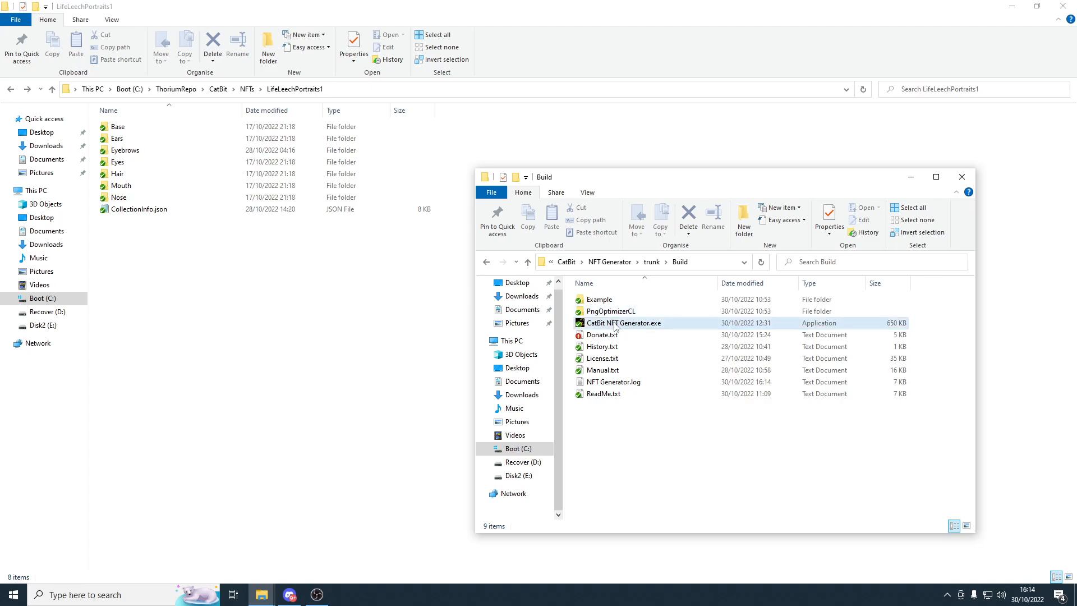
- Open CollectionInfo.json from the LifeLeechPortraits1 folder in Notepad++
click(147, 211)
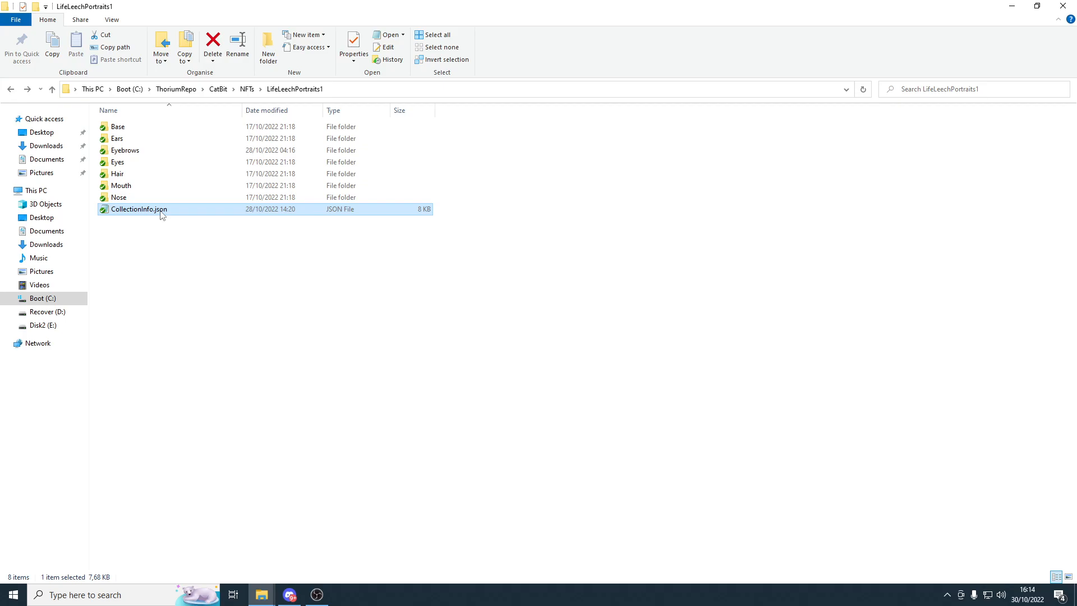
right_click(161, 212)
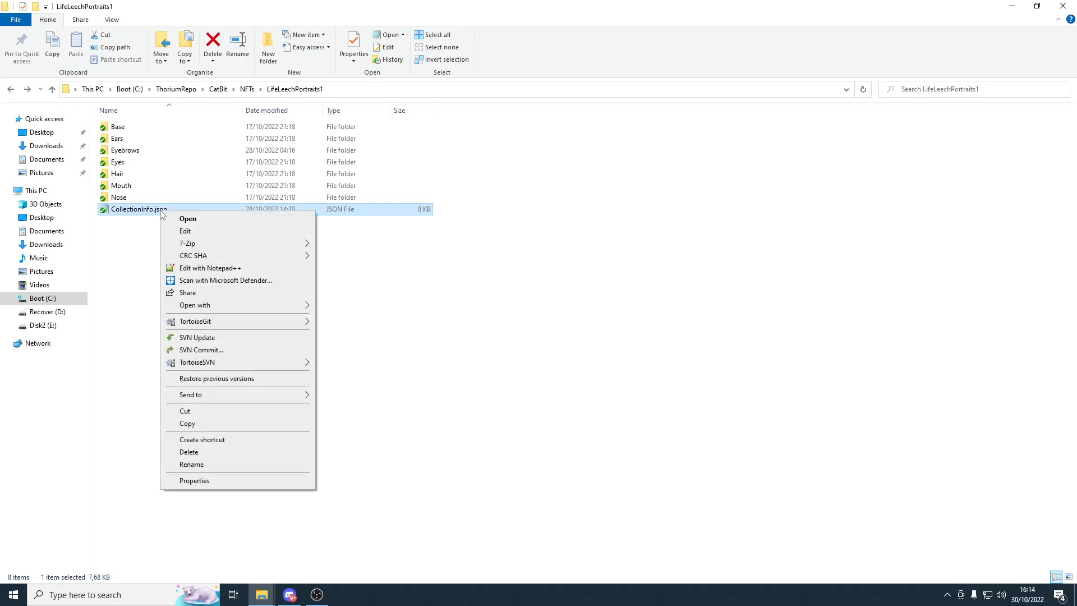
click(207, 269)
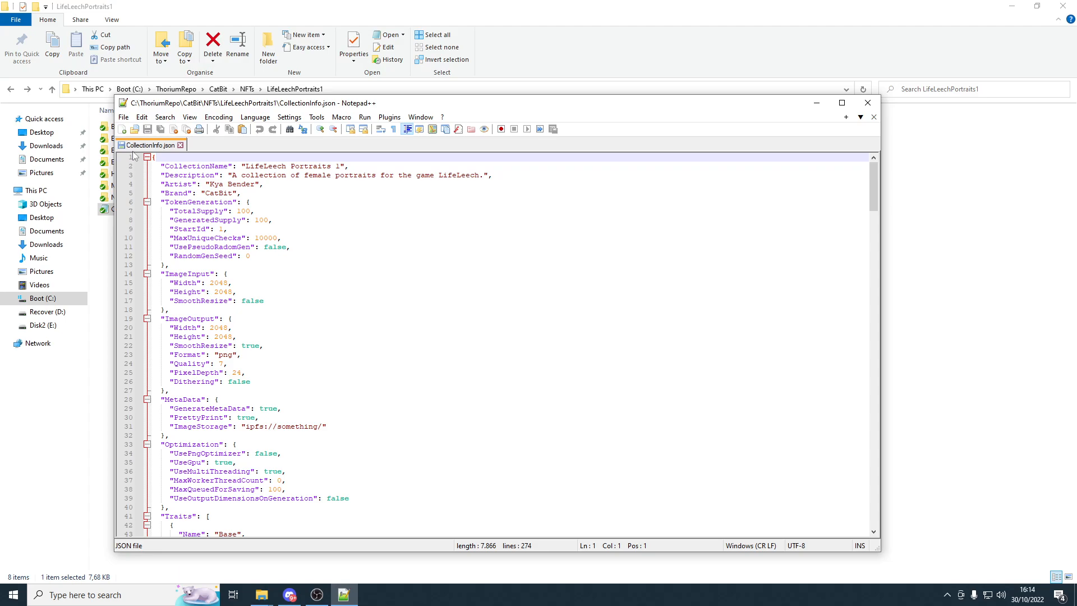
drag(282, 110, 447, 129)
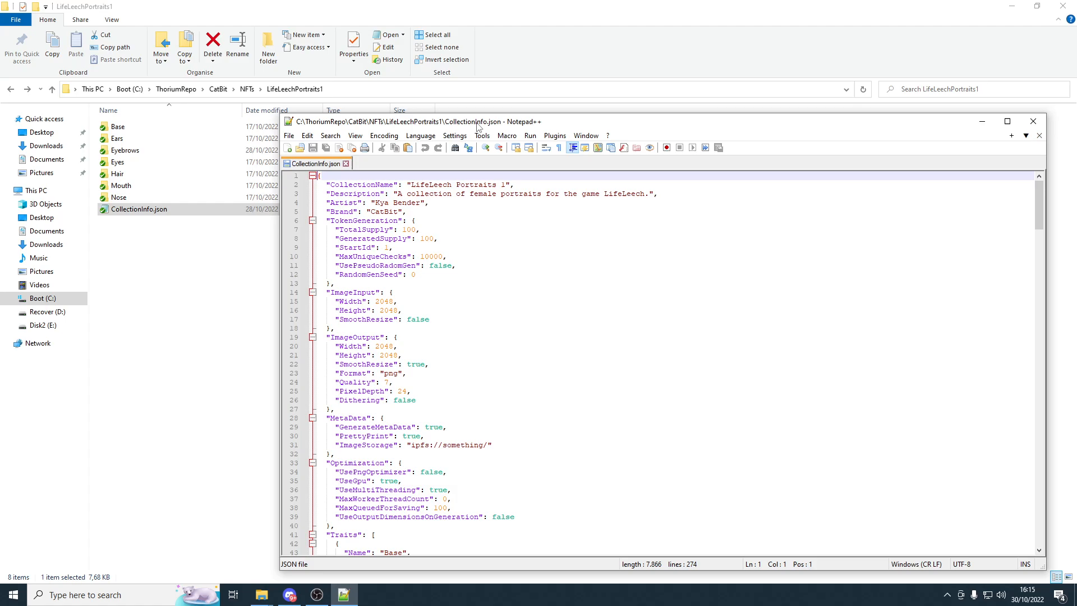
drag(477, 124, 379, 120)
- Examine the token, image, metadata, optimization and trait settings in CollectionInfo.json, and close the file and its editor
scroll(288, 216, down, 15)
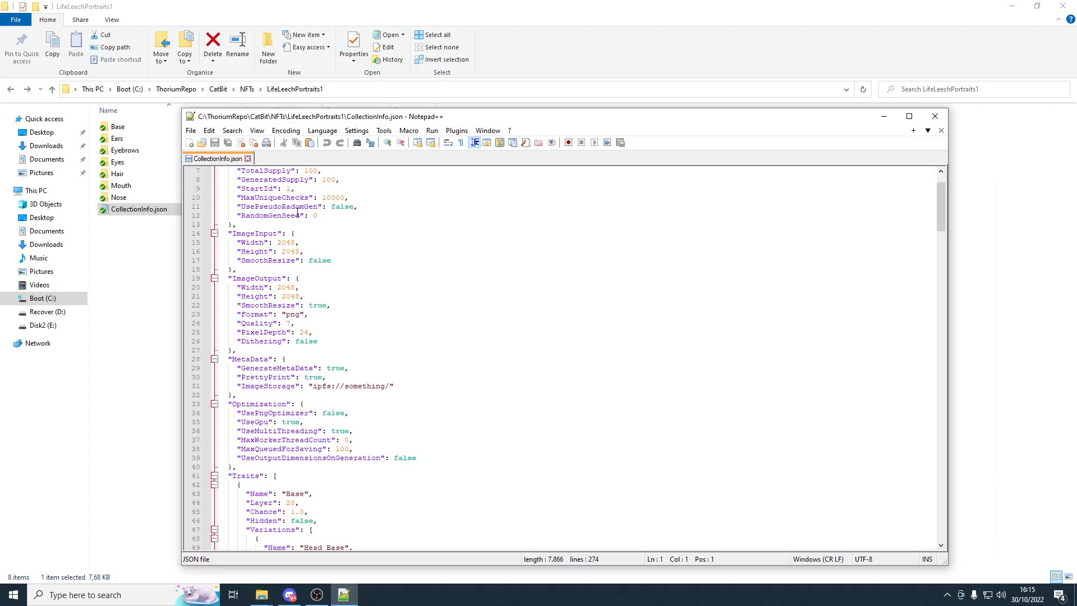
scroll(301, 225, down, 7)
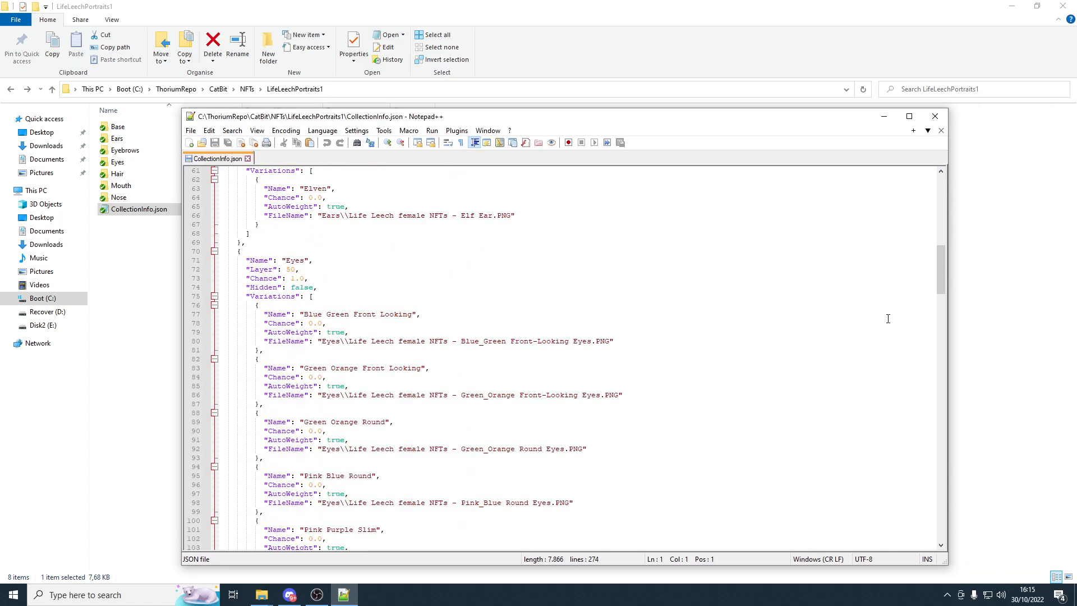
drag(941, 272, 944, 203)
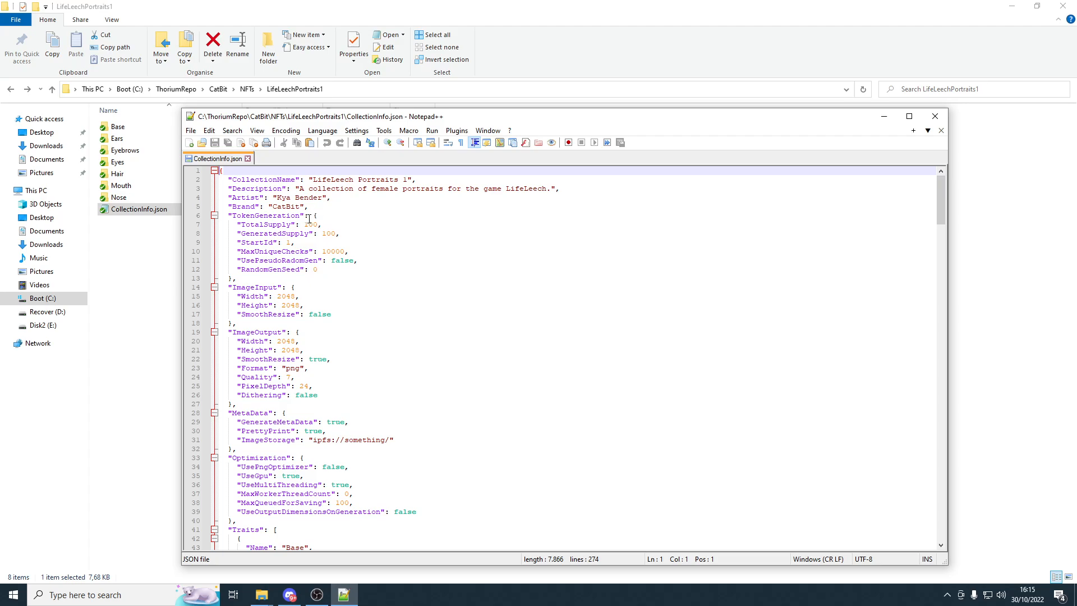
scroll(396, 332, down, 9)
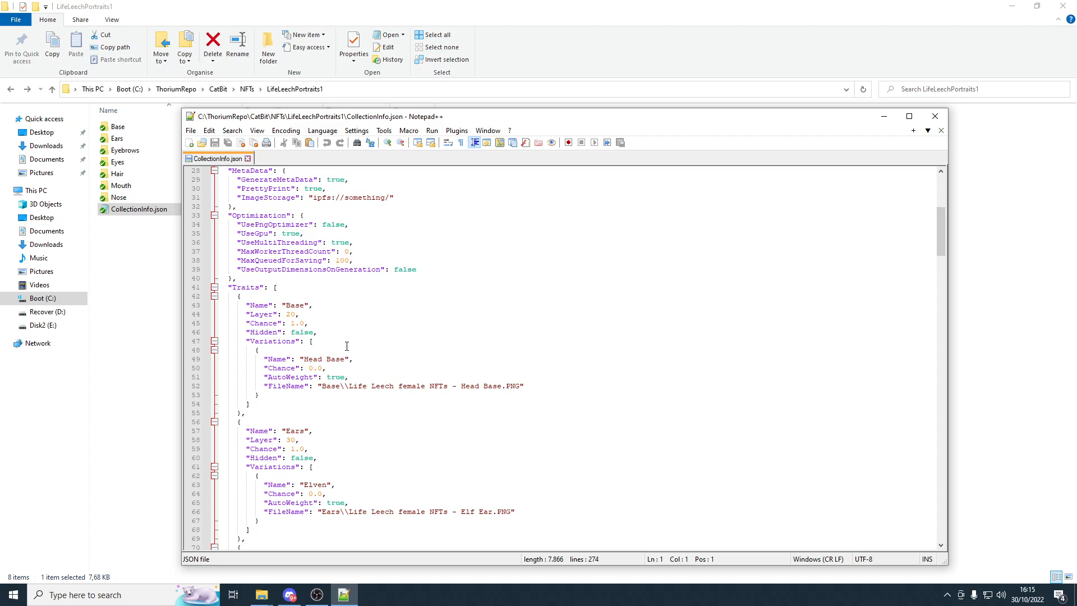
scroll(300, 253, down, 17)
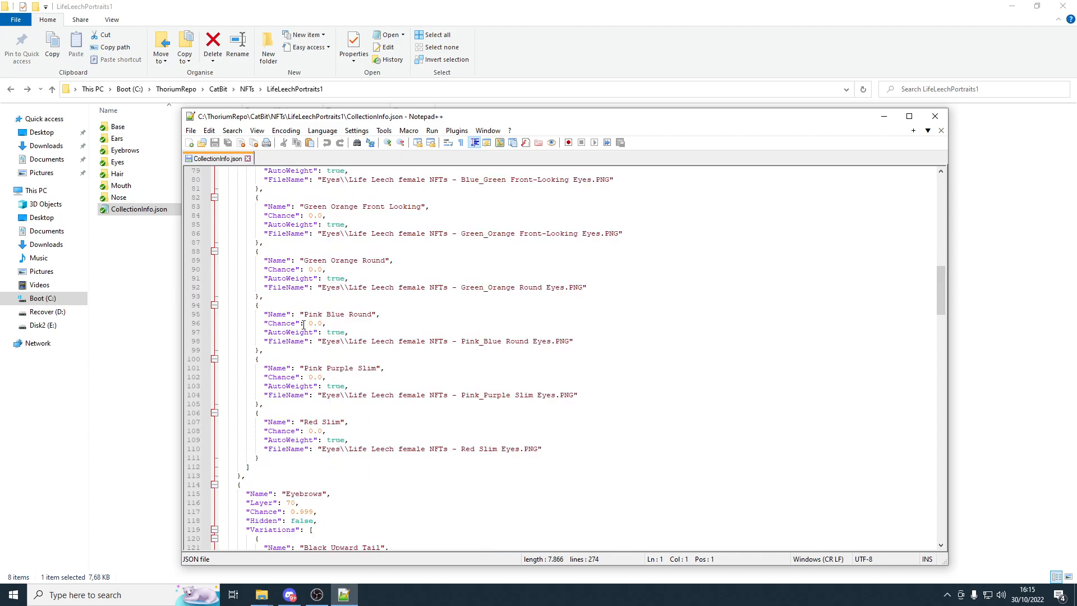
scroll(330, 319, up, 9)
scroll(330, 319, up, 17)
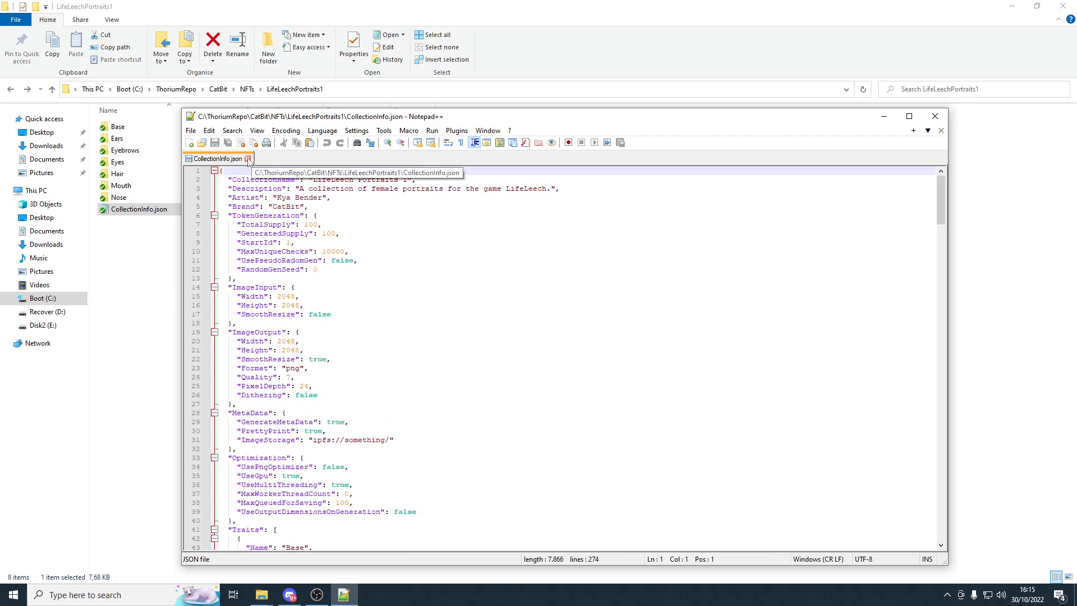
click(248, 160)
click(935, 116)
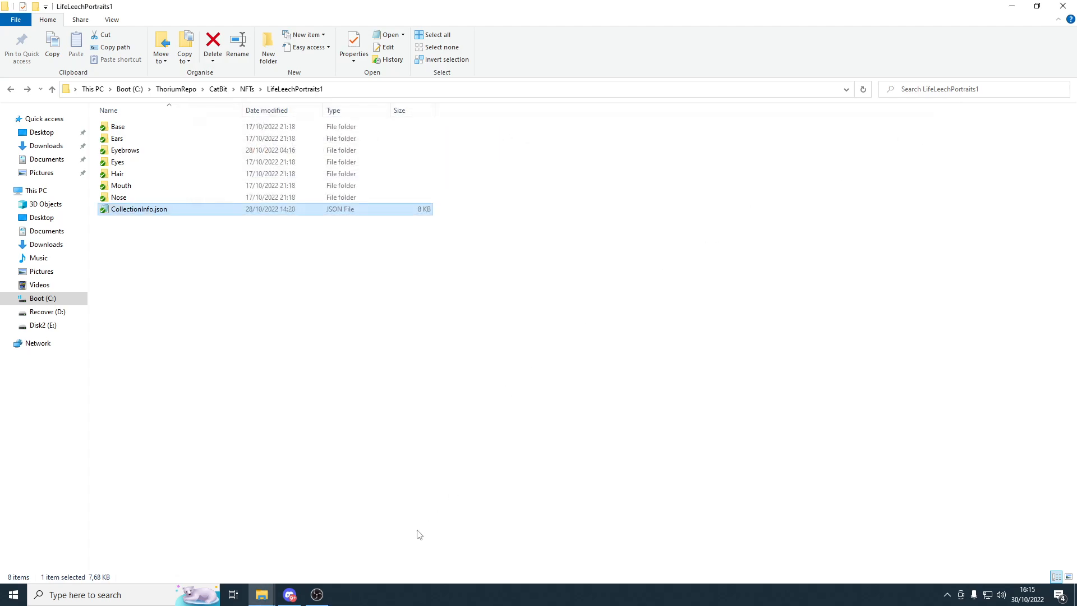
- Bring the Build folder window back to the front and generate the collection by running CatBit NFT Generator.exe with CollectionInfo.json as input
click(317, 595)
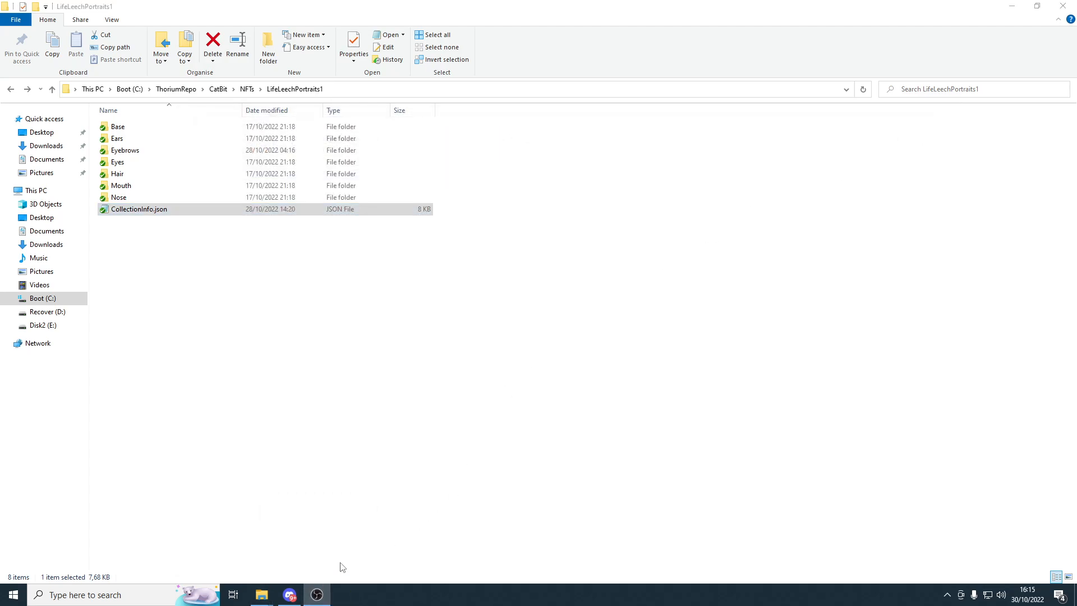
mouse_move(261, 595)
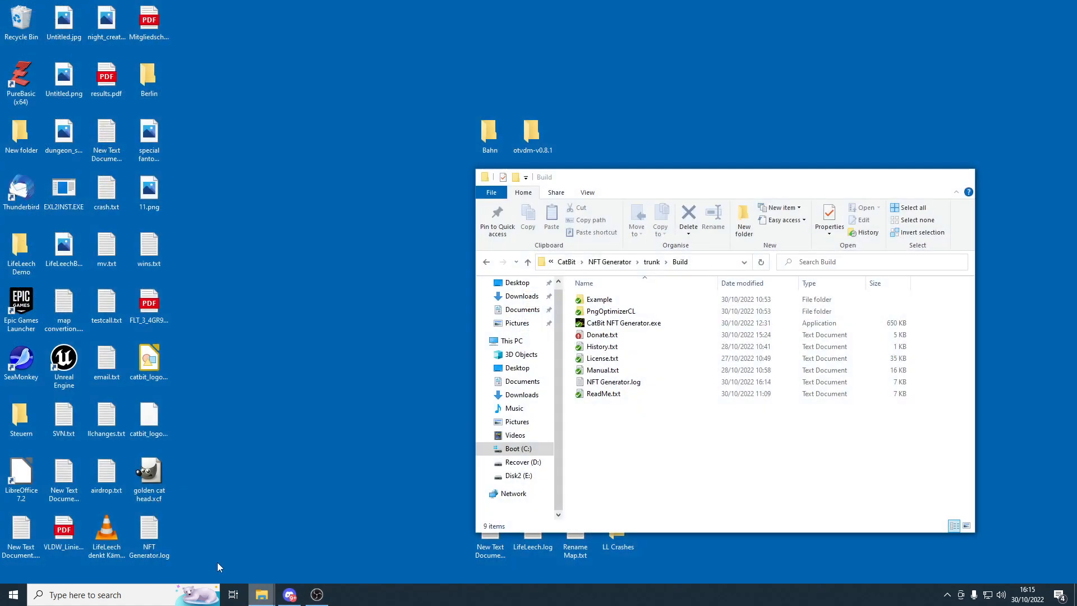
click(217, 562)
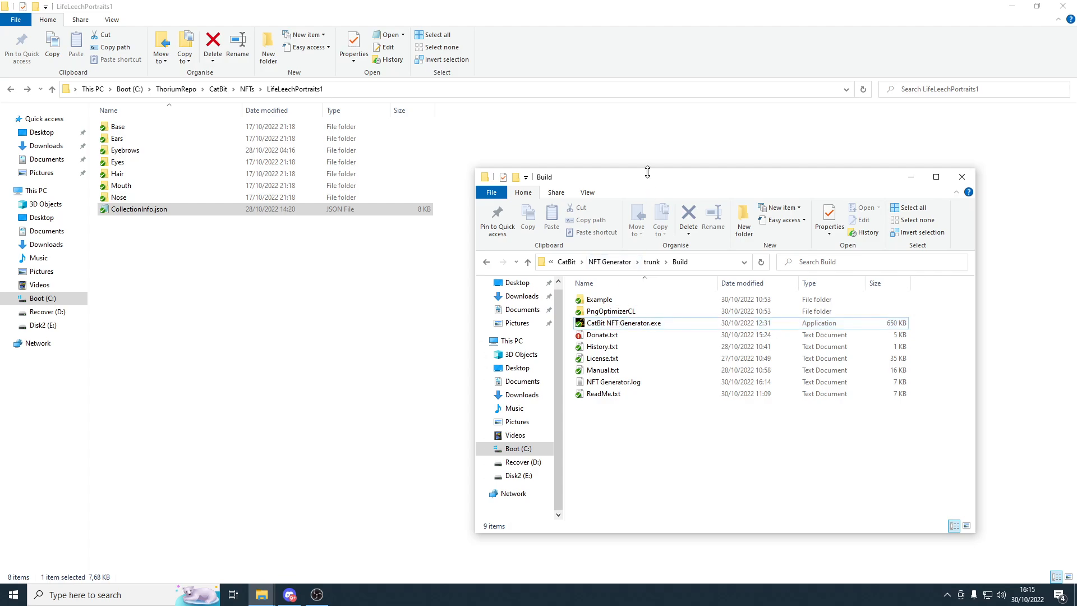
drag(649, 174, 631, 117)
drag(164, 207, 617, 270)
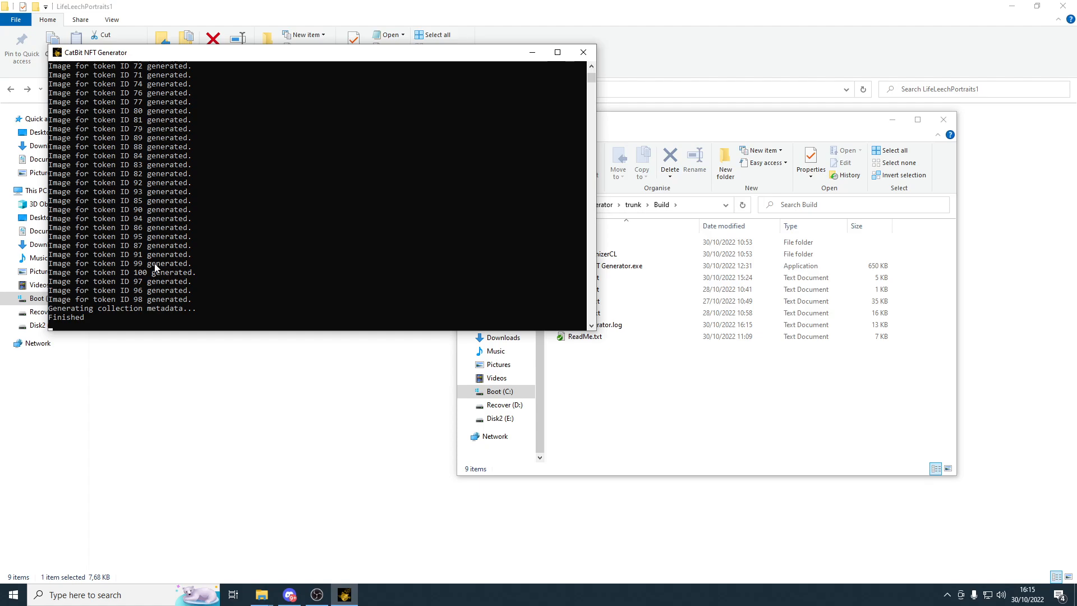
- Review the generator's per-token image log in the console and close the console
scroll(171, 306, up, 6)
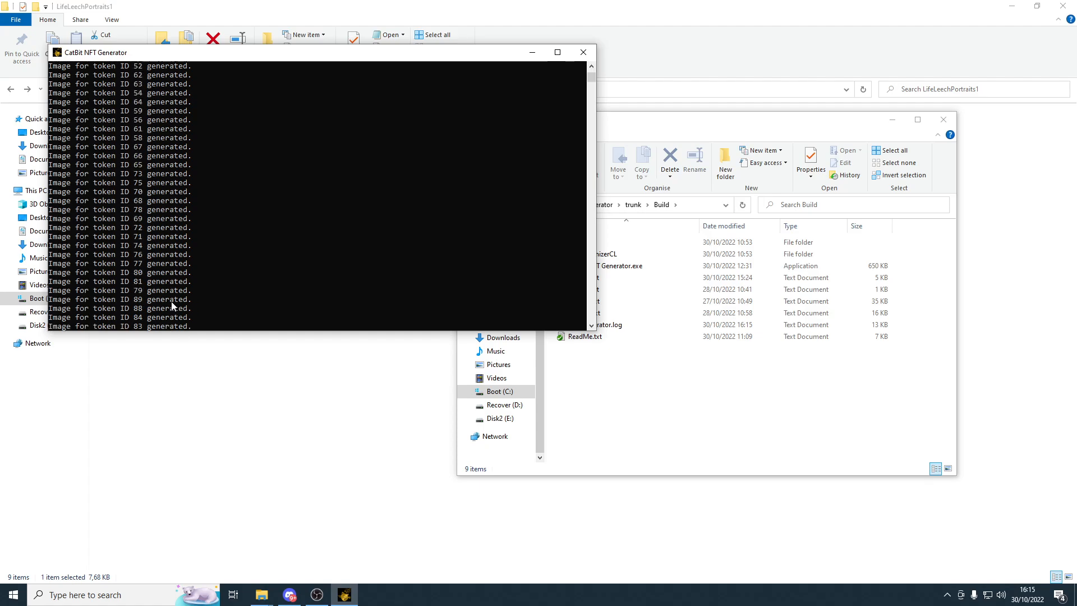
scroll(169, 297, down, 6)
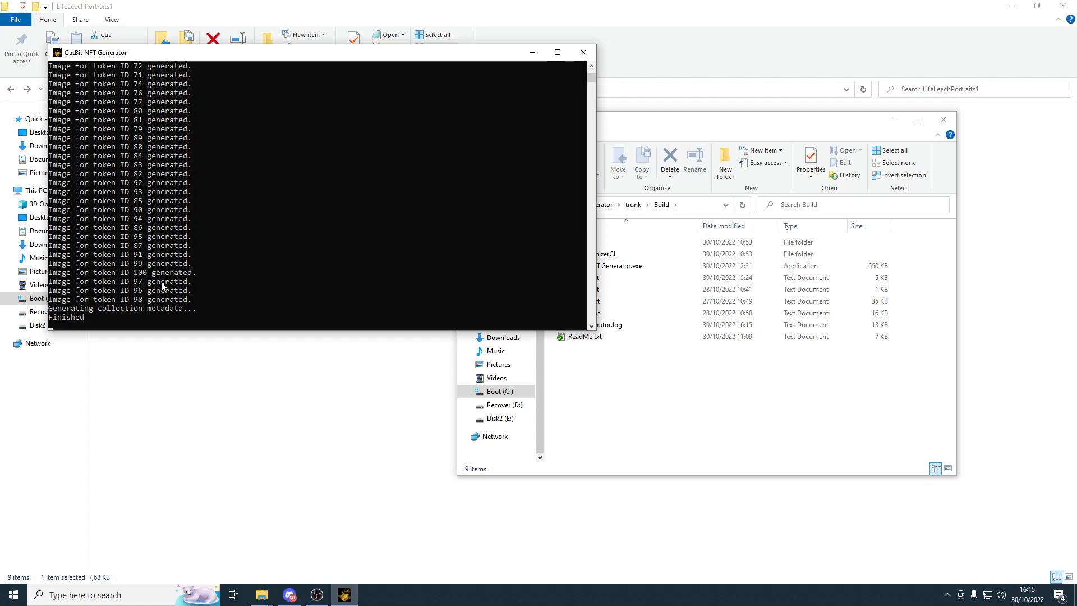
key(Return)
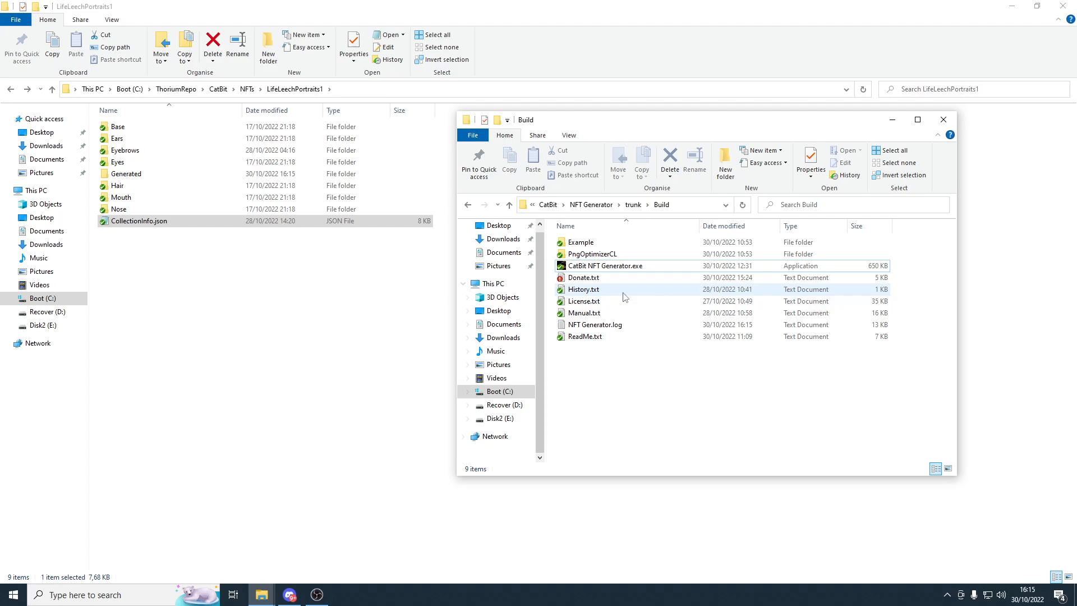
- Open the Generated folder inside LifeLeechPortraits1 and survey its numbered PNG and JSON files
double_click(136, 179)
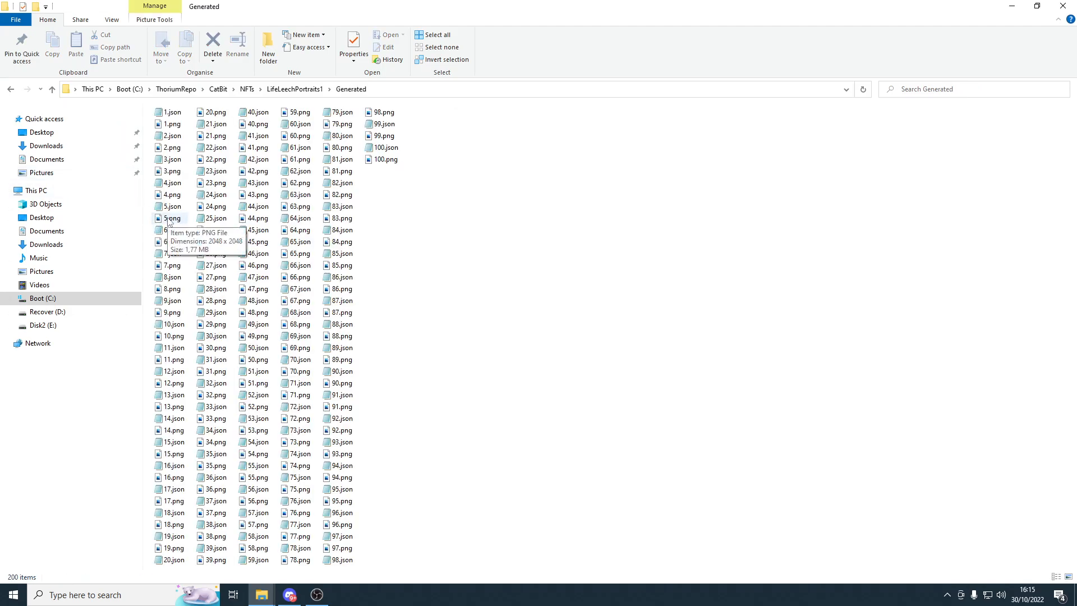
click(295, 89)
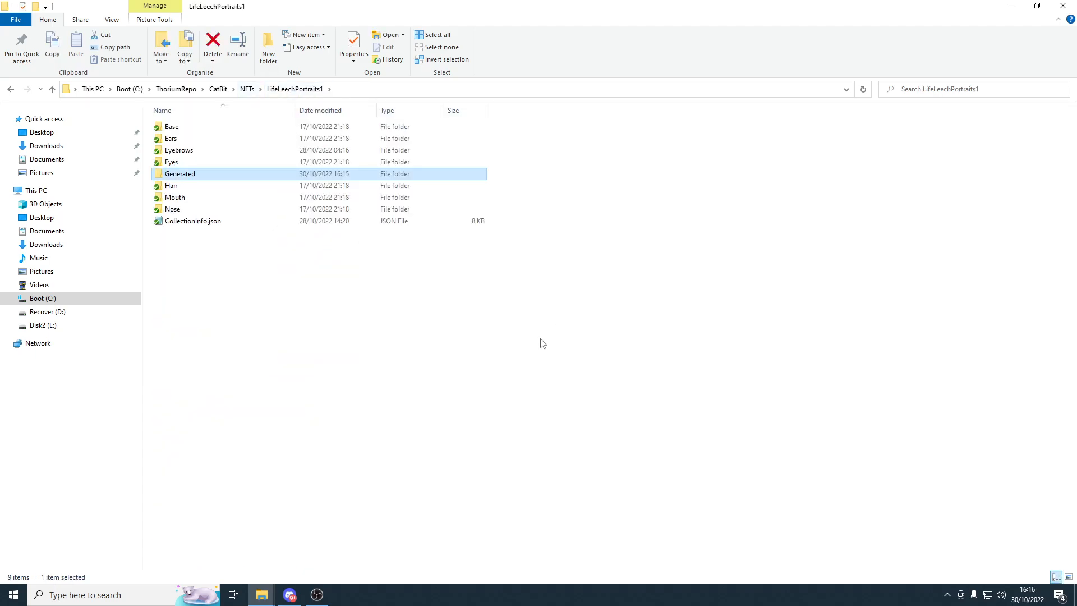
double_click(188, 179)
click(297, 89)
double_click(190, 178)
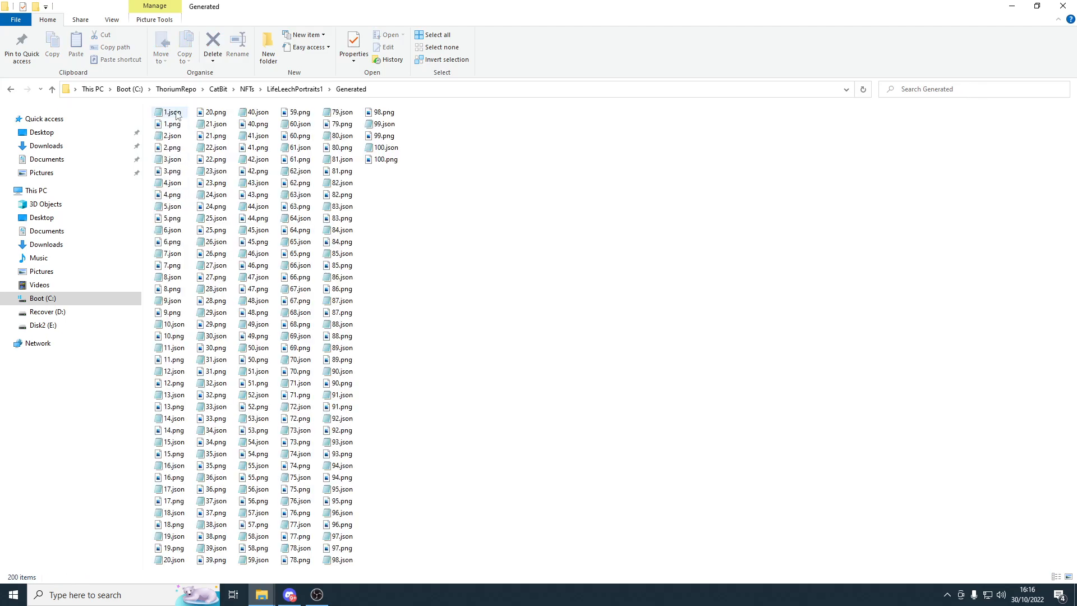
drag(430, 108, 153, 481)
click(449, 309)
- View the generated portraits one after another from 1.png to 13.png
double_click(172, 124)
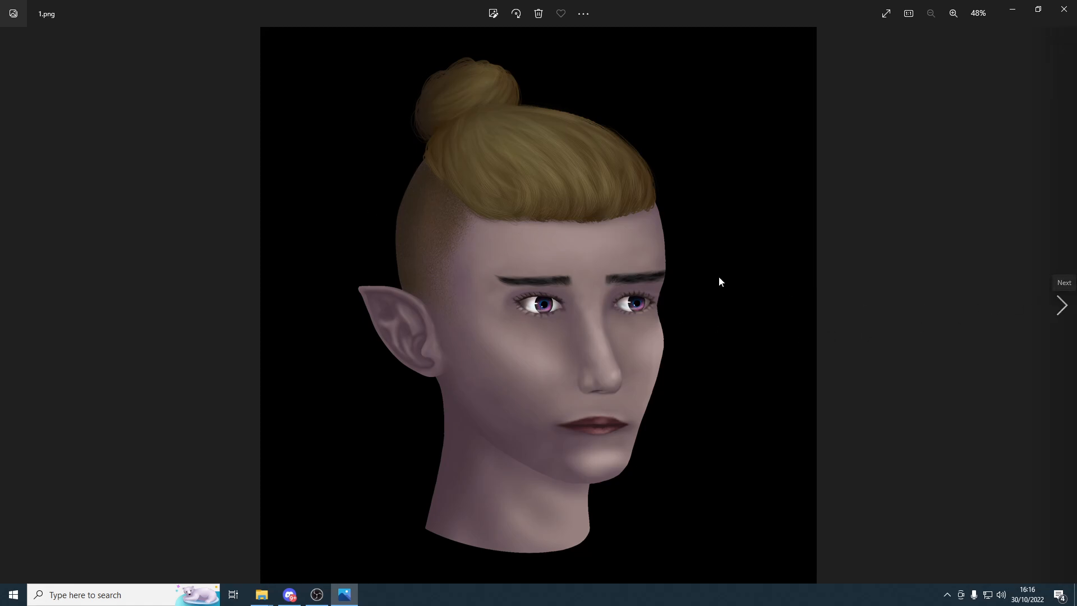
click(1062, 305)
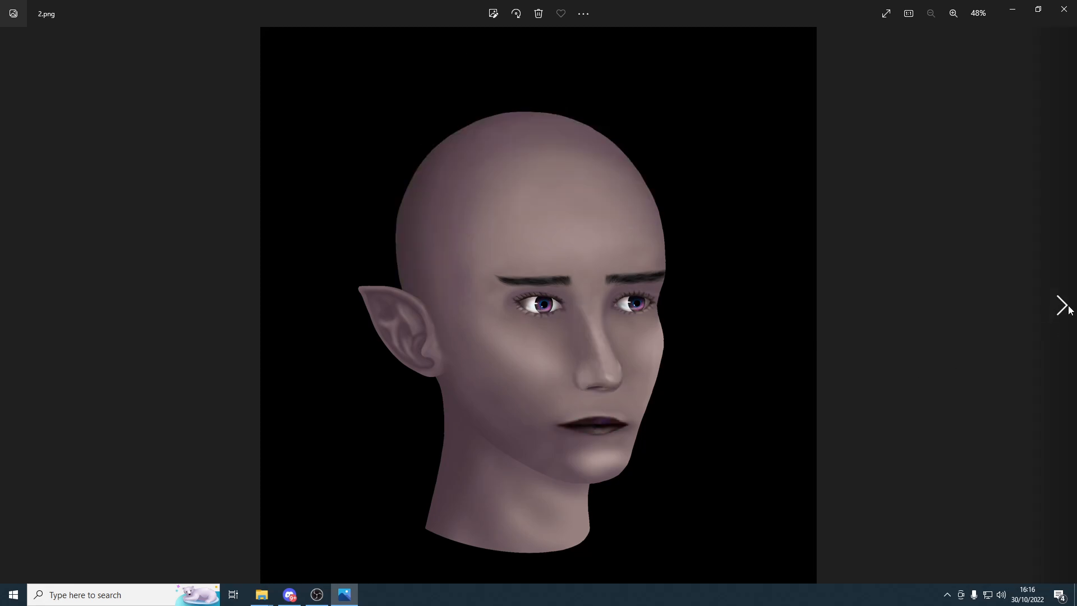
click(1068, 308)
click(1068, 308)
click(1069, 308)
click(1068, 309)
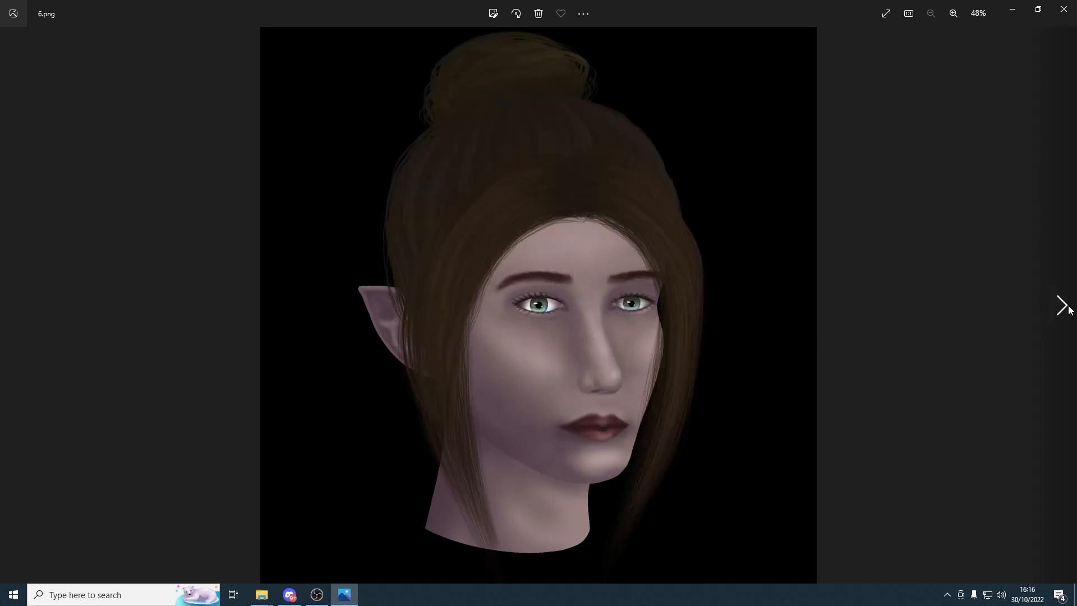
click(1069, 309)
click(1068, 308)
click(1069, 309)
click(1068, 309)
click(1069, 309)
click(1068, 309)
click(1068, 308)
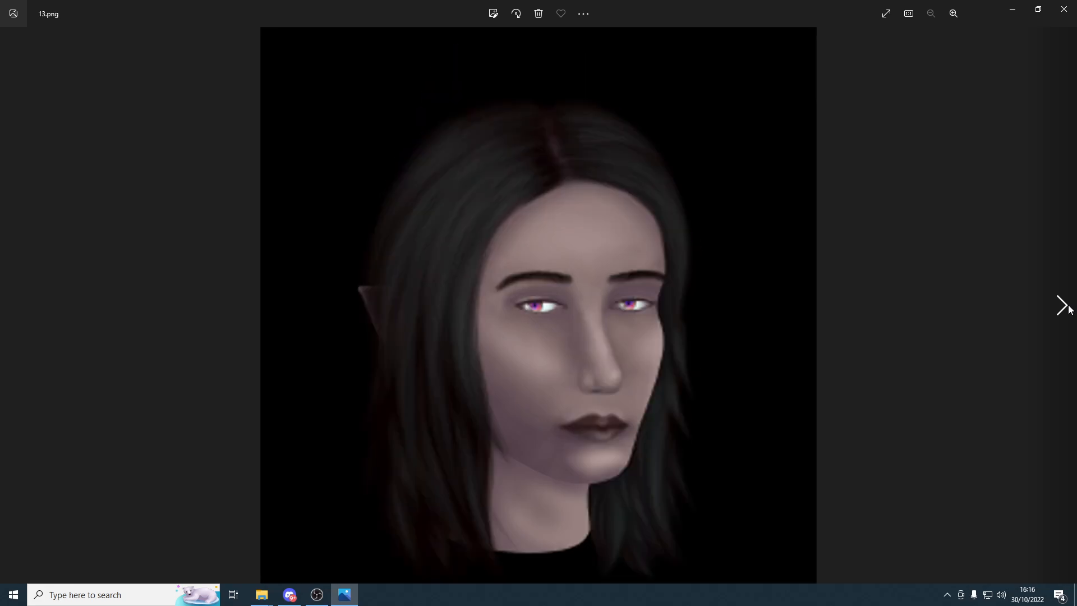
- View the remaining generated portraits from 14.png through 18.png and close the image viewer
click(1069, 309)
click(1069, 309)
click(1069, 308)
click(1069, 308)
click(1069, 308)
click(1069, 309)
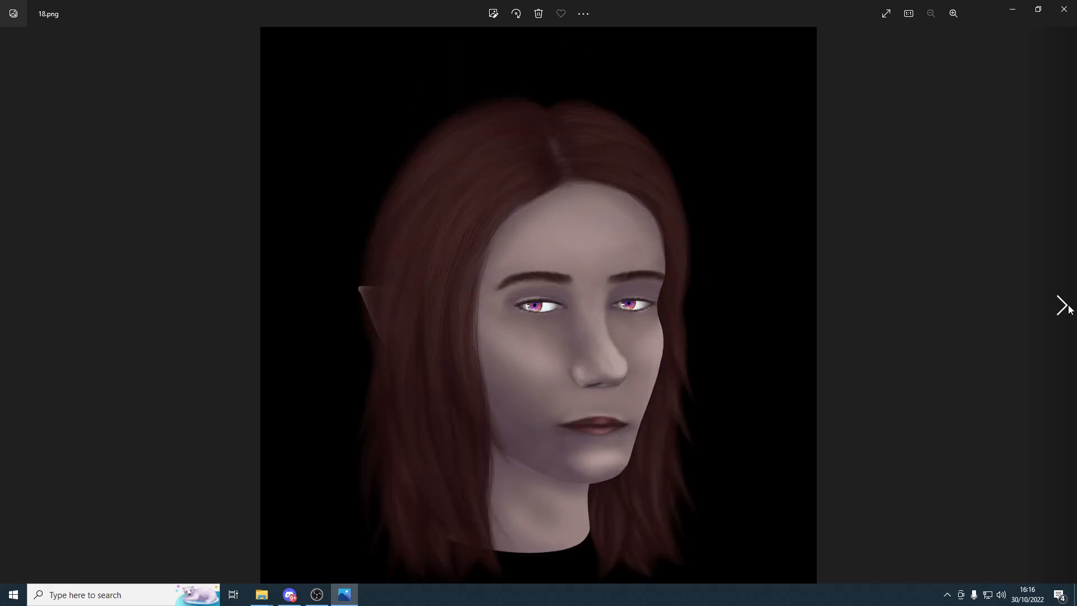
click(1065, 10)
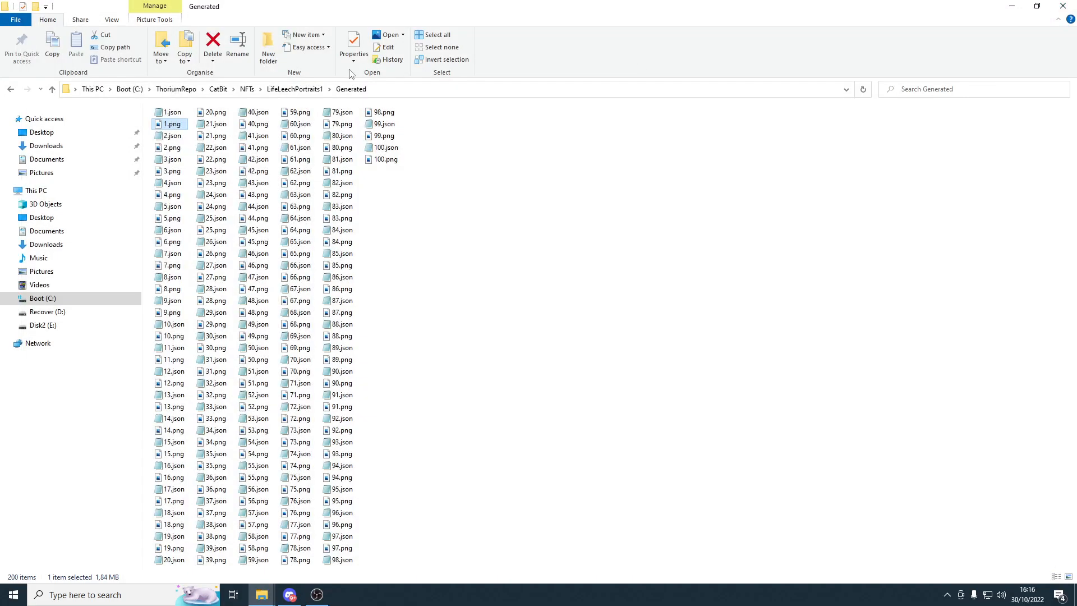
- Open 1.json from the Generated folder, examine its dna string, and close the file
double_click(171, 113)
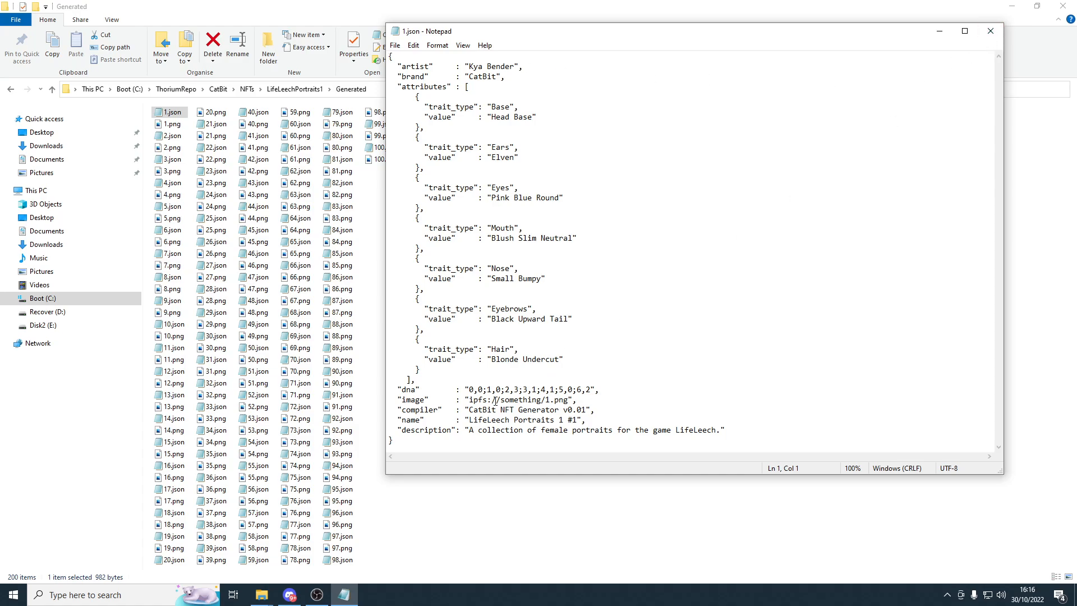
drag(471, 387, 592, 391)
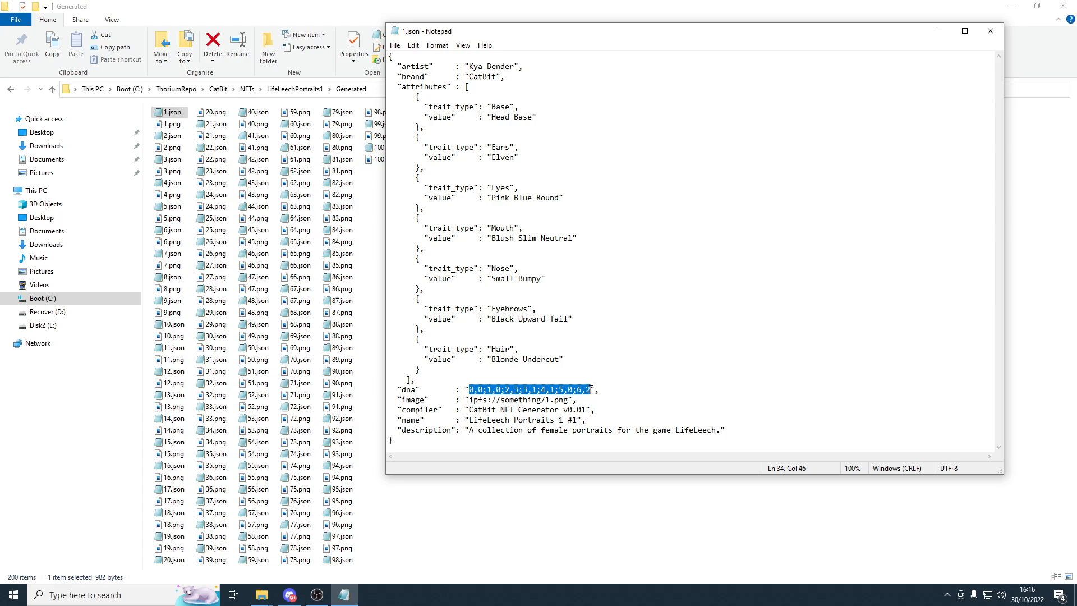
click(474, 386)
mouse_move(469, 388)
mouse_down()
mouse_move(592, 390)
mouse_move(468, 394)
mouse_up()
click(593, 394)
click(469, 393)
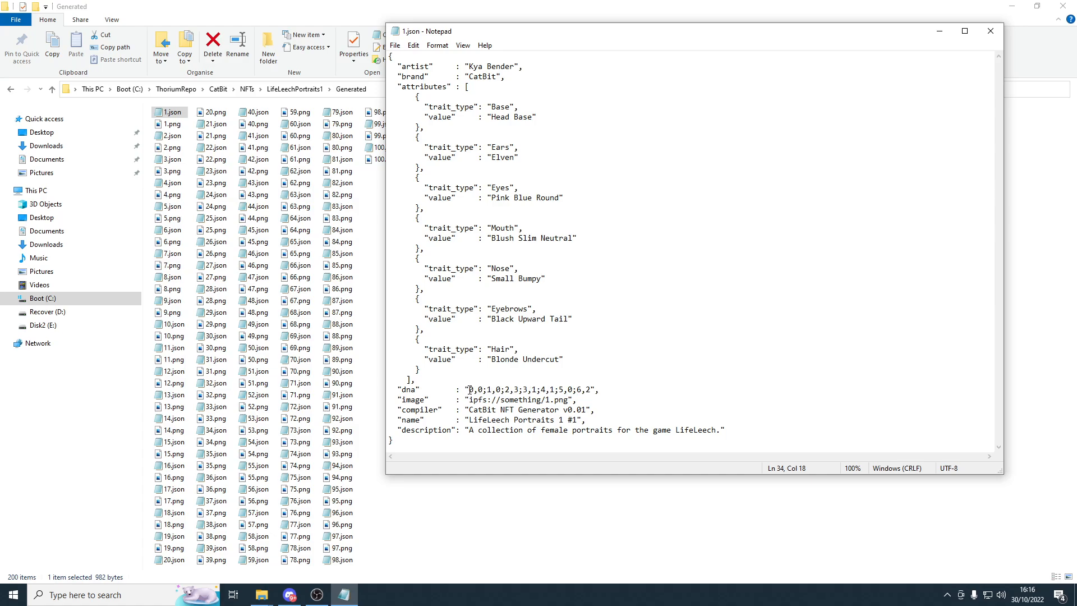
drag(469, 389, 592, 389)
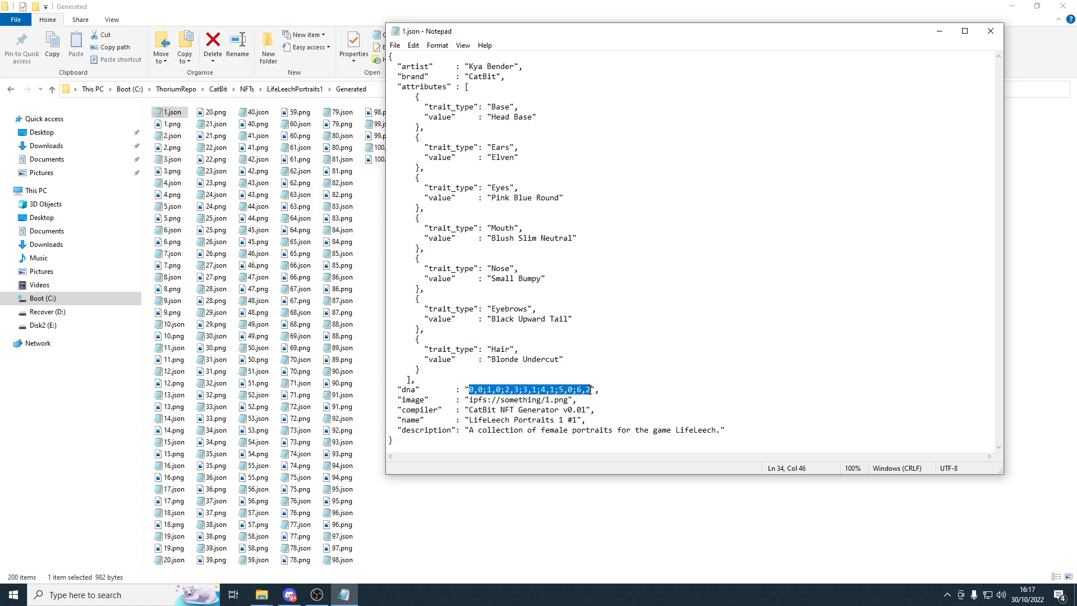
drag(512, 32, 512, 77)
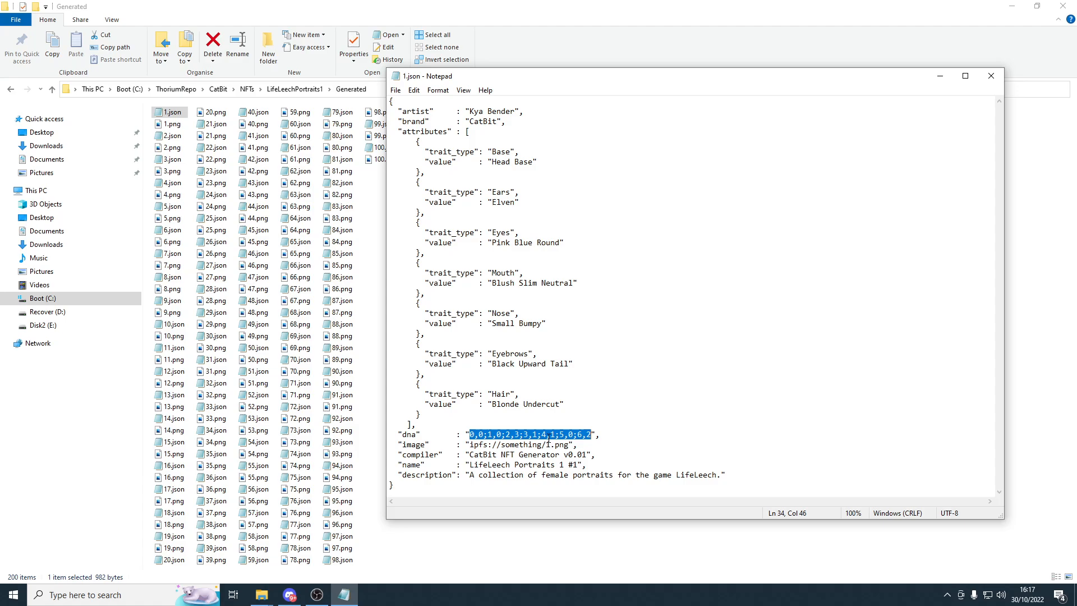
click(991, 76)
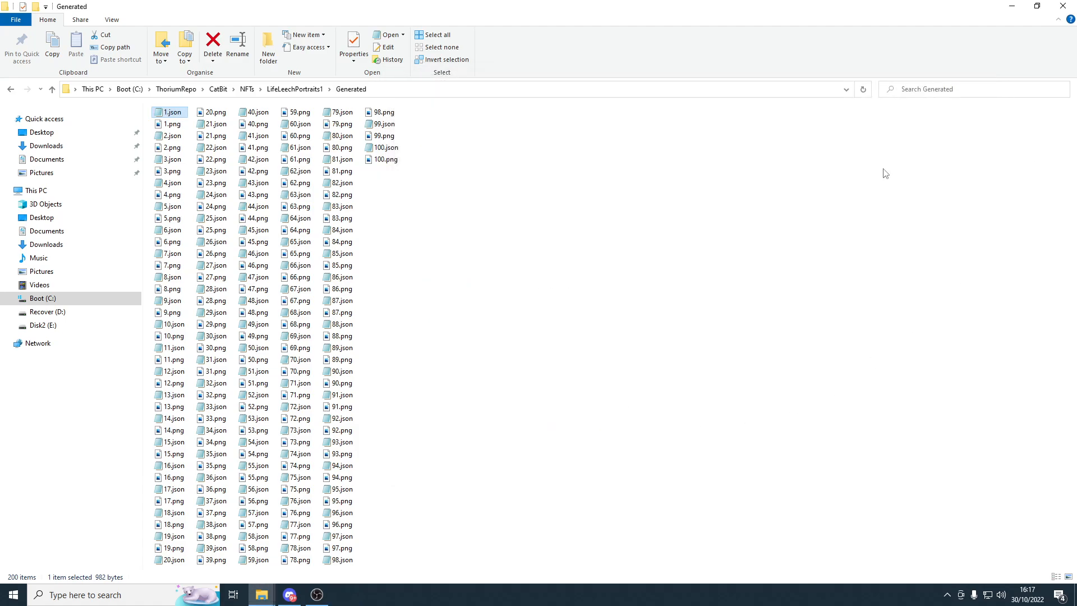
- Reopen 1.json, compare its dna string with the listed trait attributes, and close the file
double_click(172, 112)
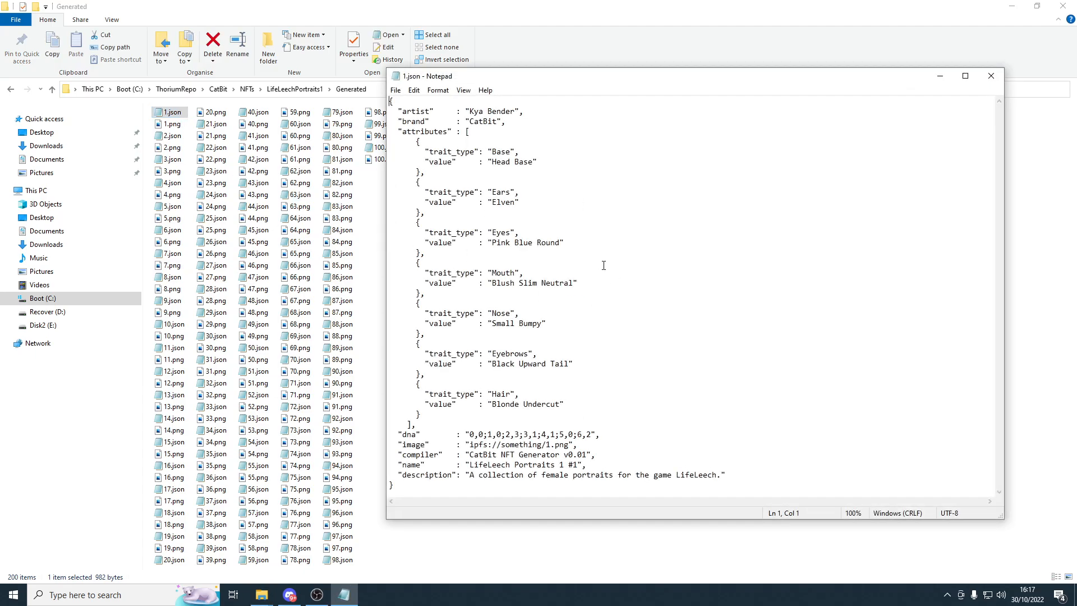
drag(470, 434, 591, 435)
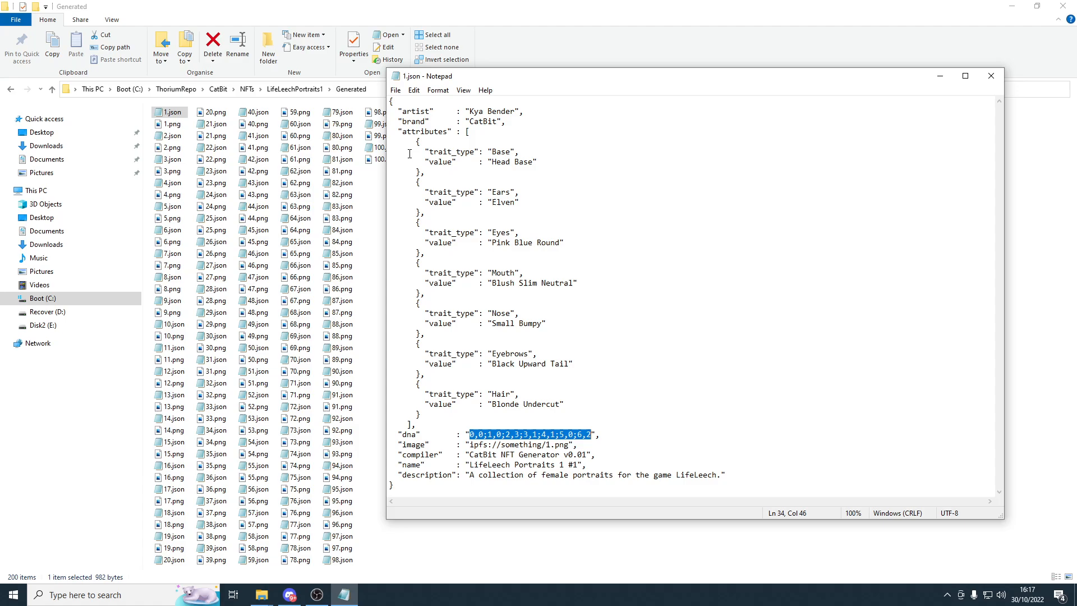
drag(416, 142, 583, 415)
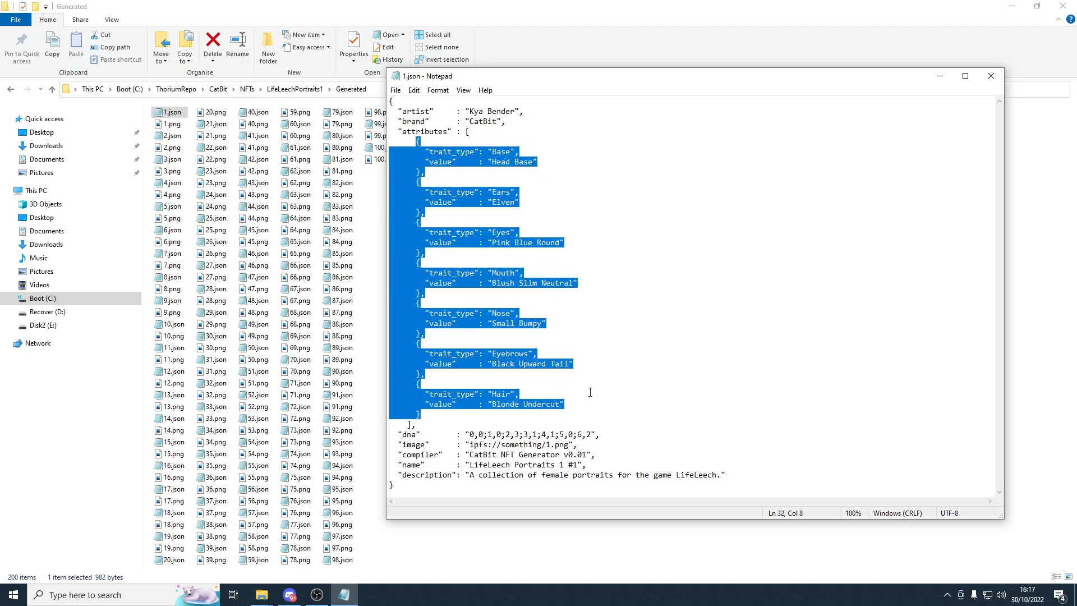
click(591, 392)
drag(471, 433, 592, 430)
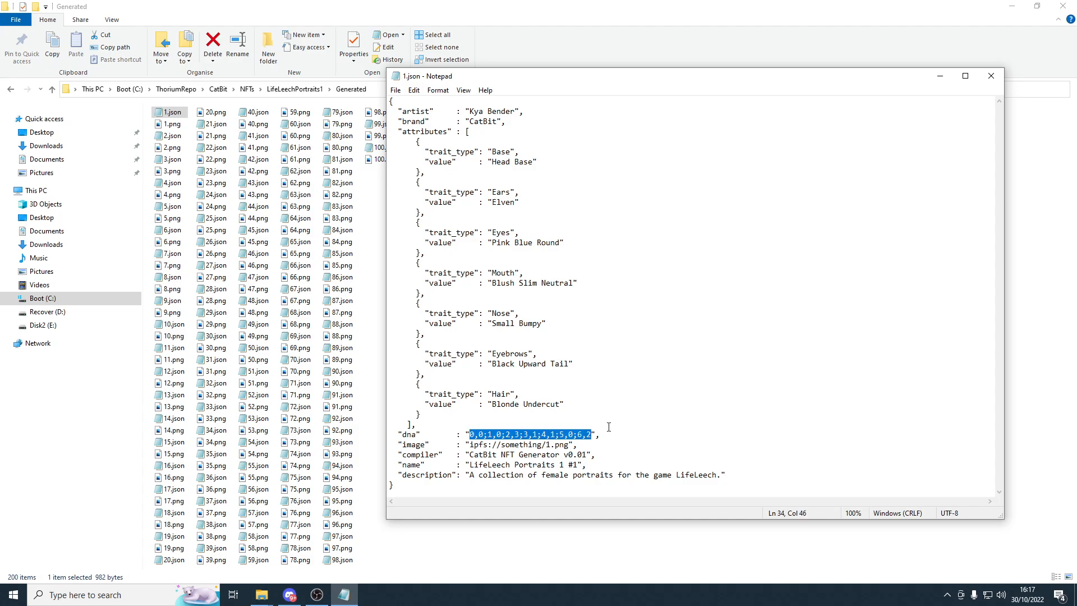
click(695, 396)
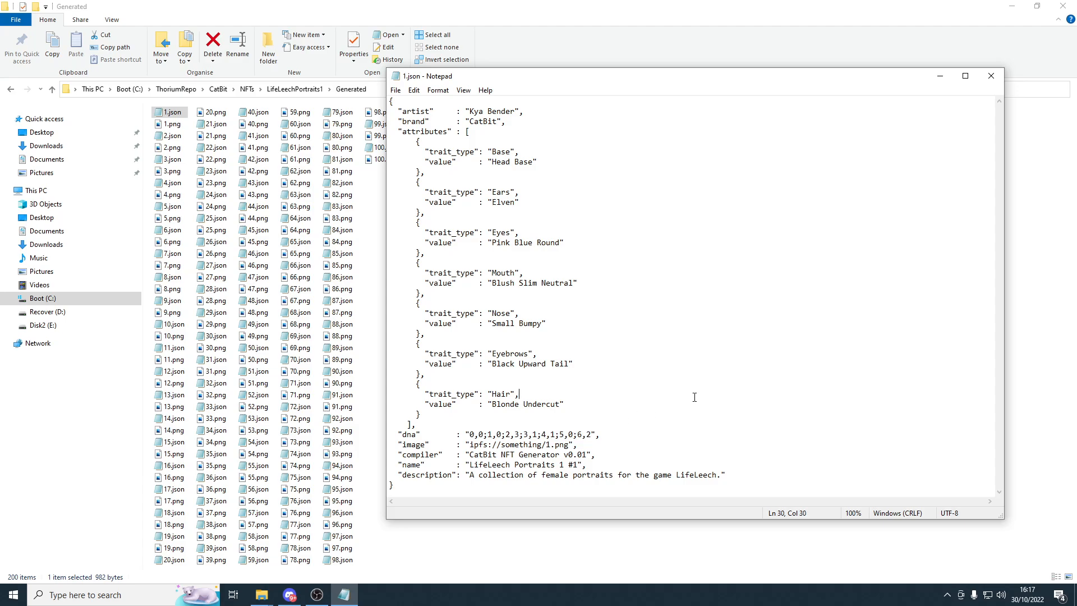
click(991, 75)
click(577, 240)
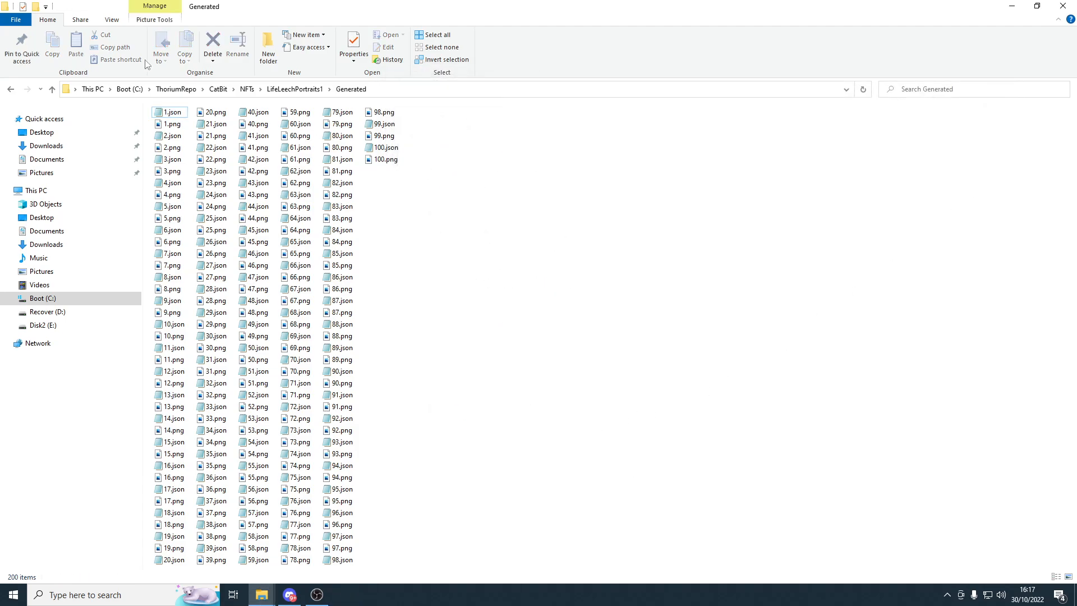
- Go back to the LifeLeechPortraits1 folder and open CollectionInfo.json in Notepad++
click(13, 89)
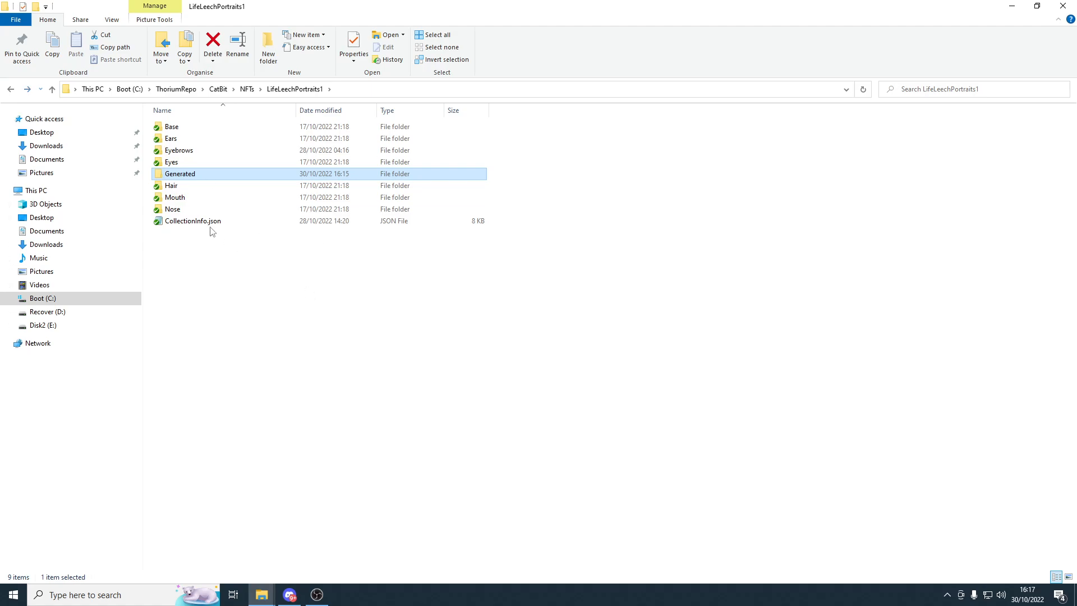
right_click(176, 223)
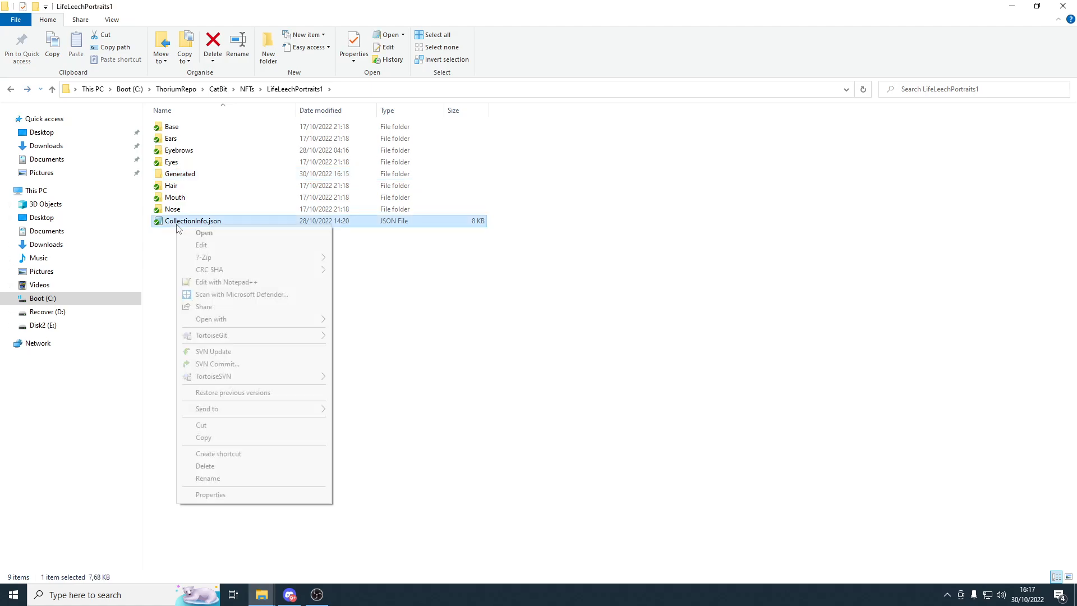
click(214, 282)
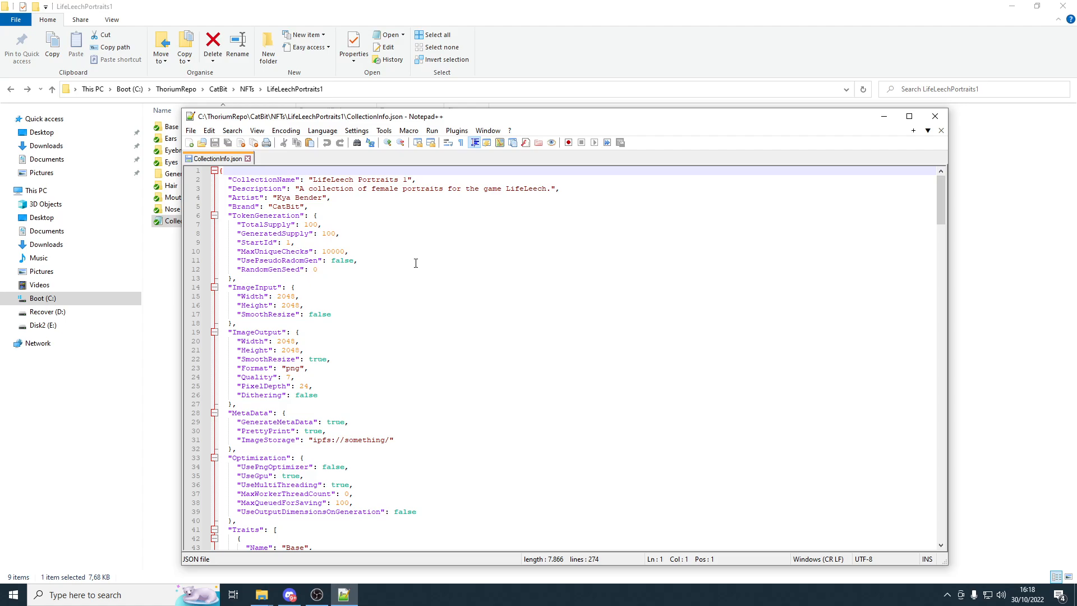
- Survey CollectionInfo.json from the collection details through the image, metadata and optimization settings to the Traits list
scroll(415, 263, down, 7)
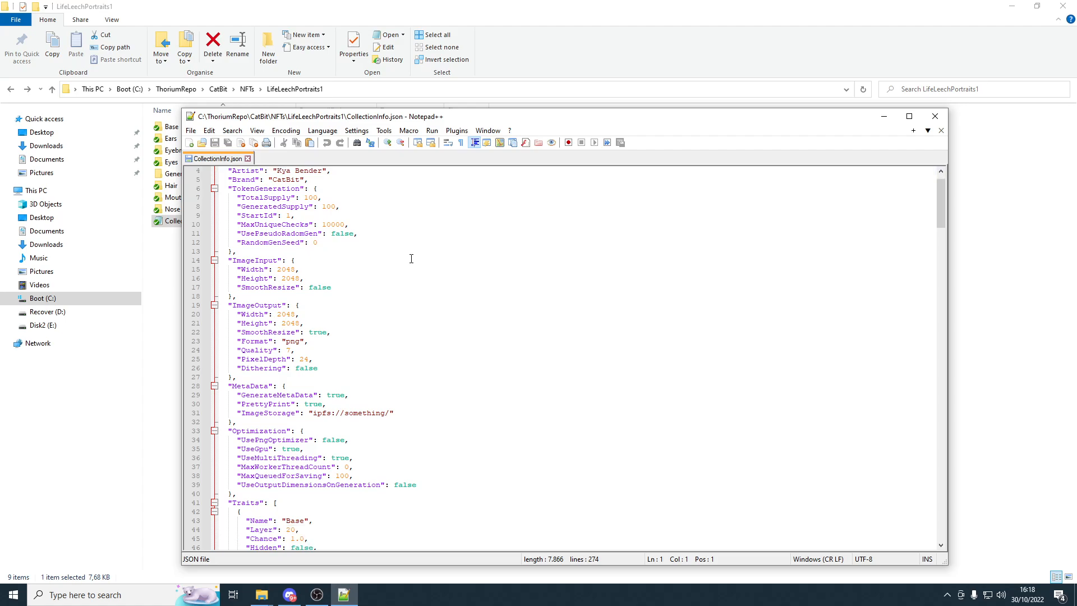
scroll(314, 406, down, 4)
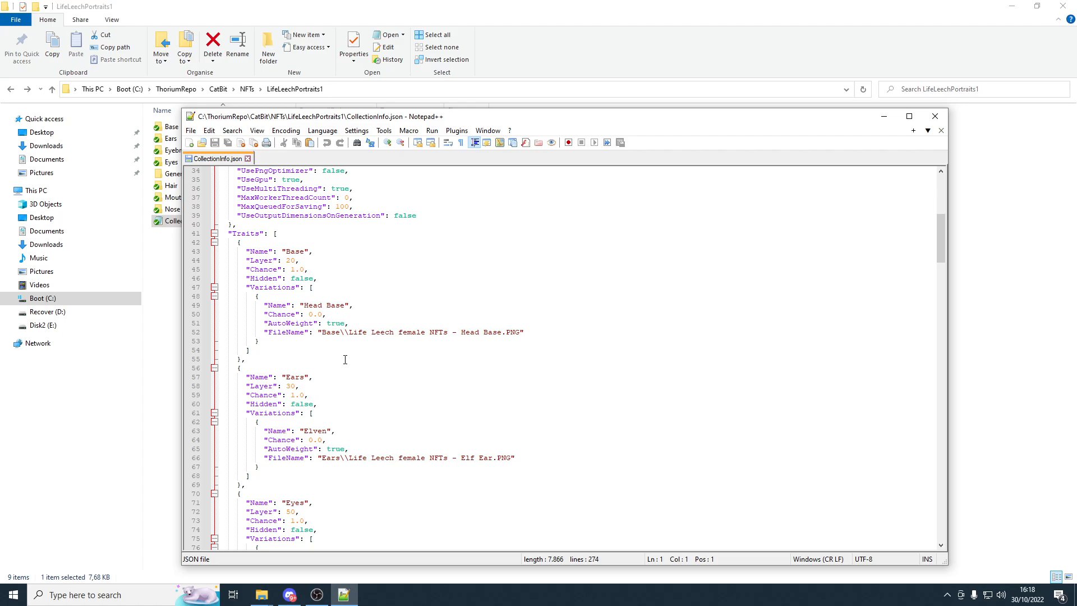
scroll(345, 359, up, 11)
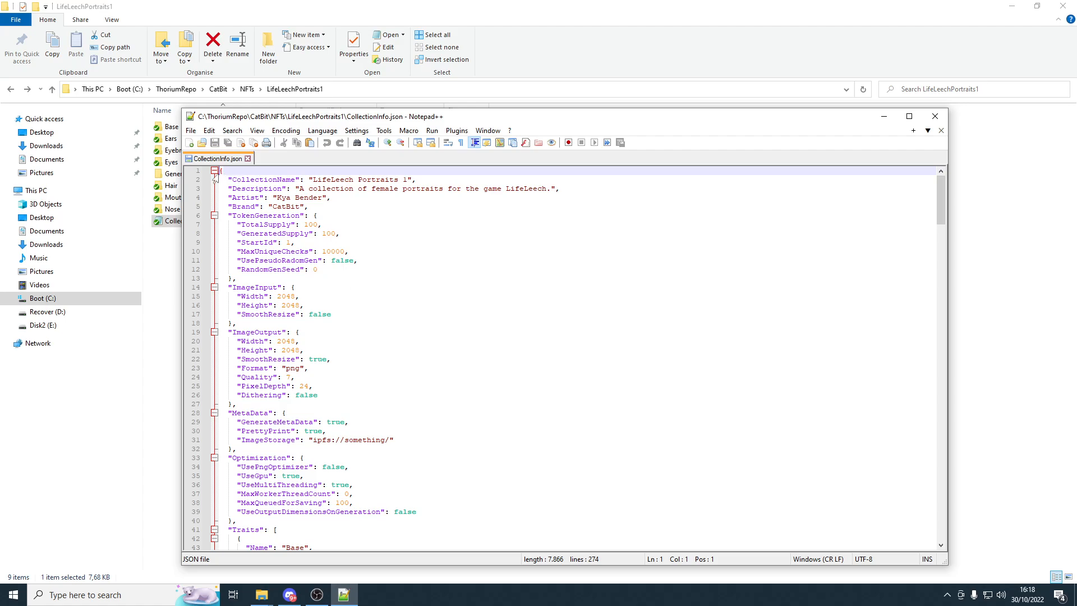
drag(223, 174, 265, 262)
click(280, 233)
scroll(295, 289, down, 3)
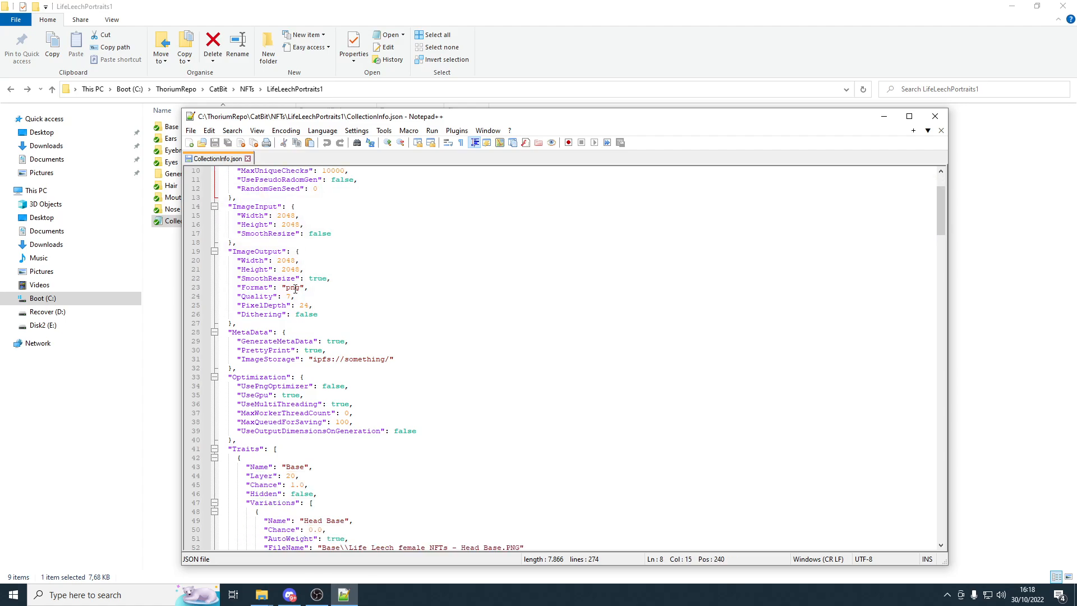
scroll(297, 294, down, 3)
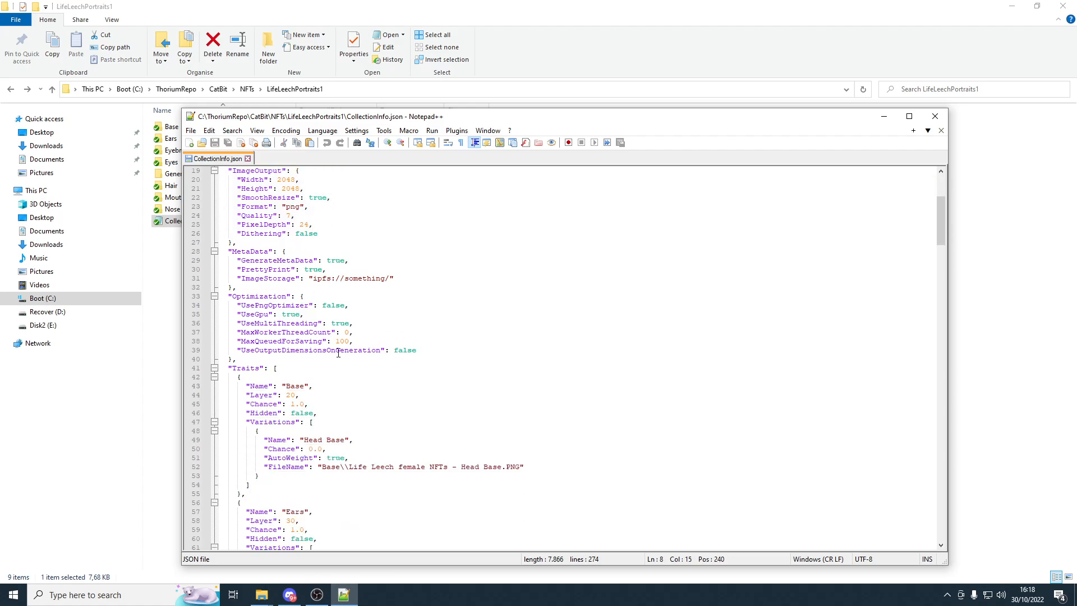
scroll(339, 353, down, 2)
scroll(328, 331, up, 12)
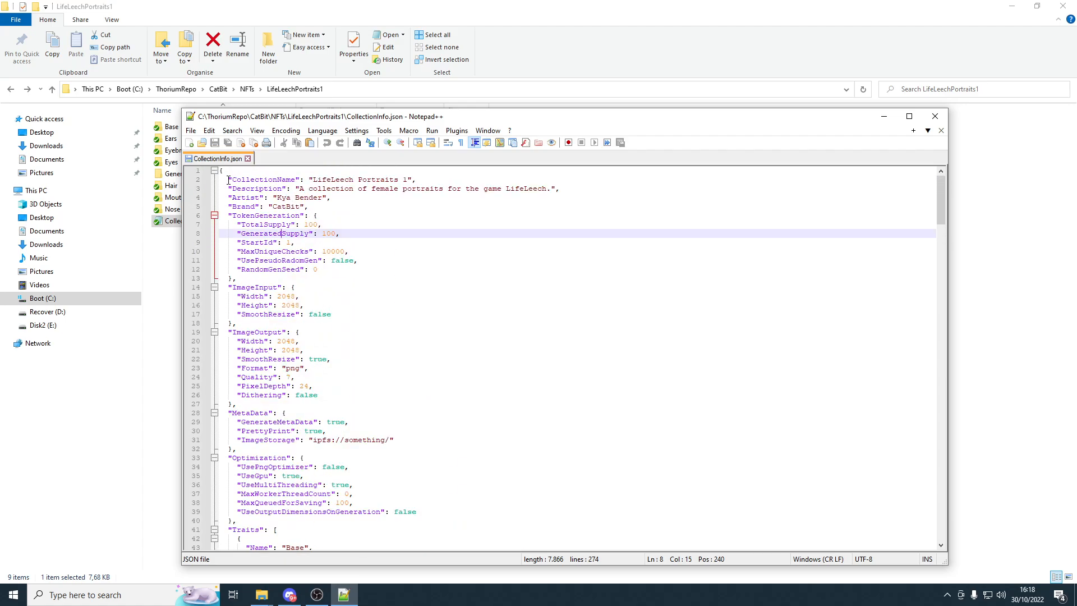
- Examine the collection name, description, artist and brand fields and the TokenGeneration block in CollectionInfo.json
drag(221, 215, 207, 179)
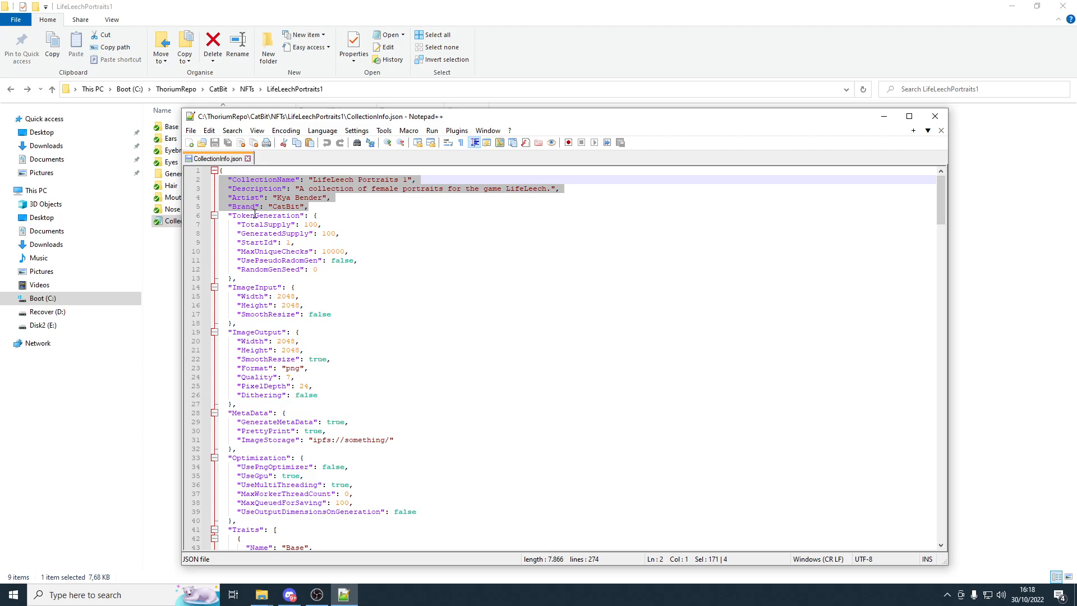
drag(255, 214, 212, 180)
drag(228, 215, 370, 273)
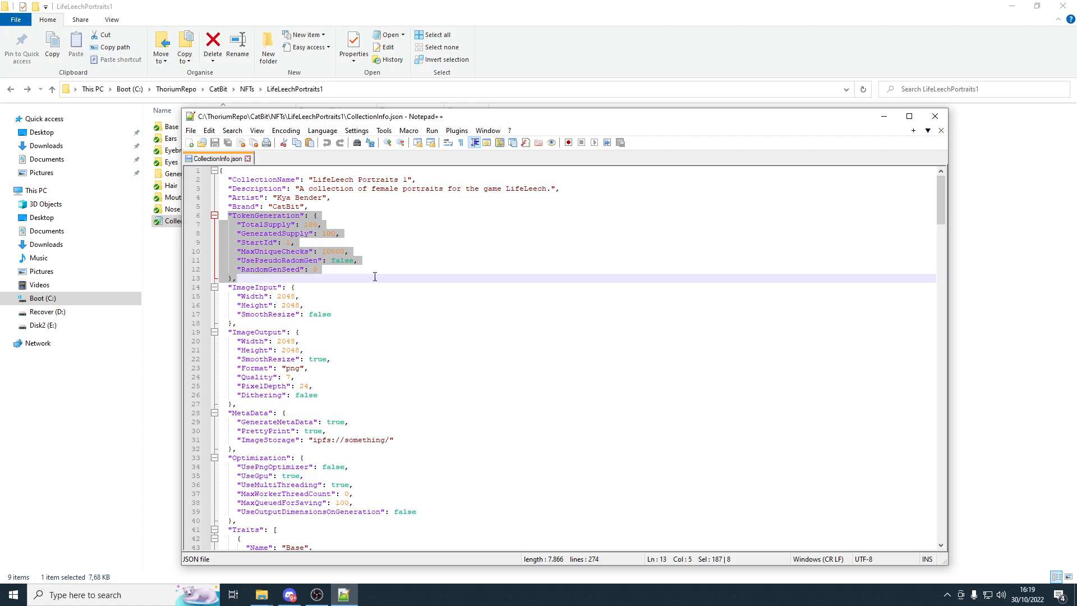
click(369, 273)
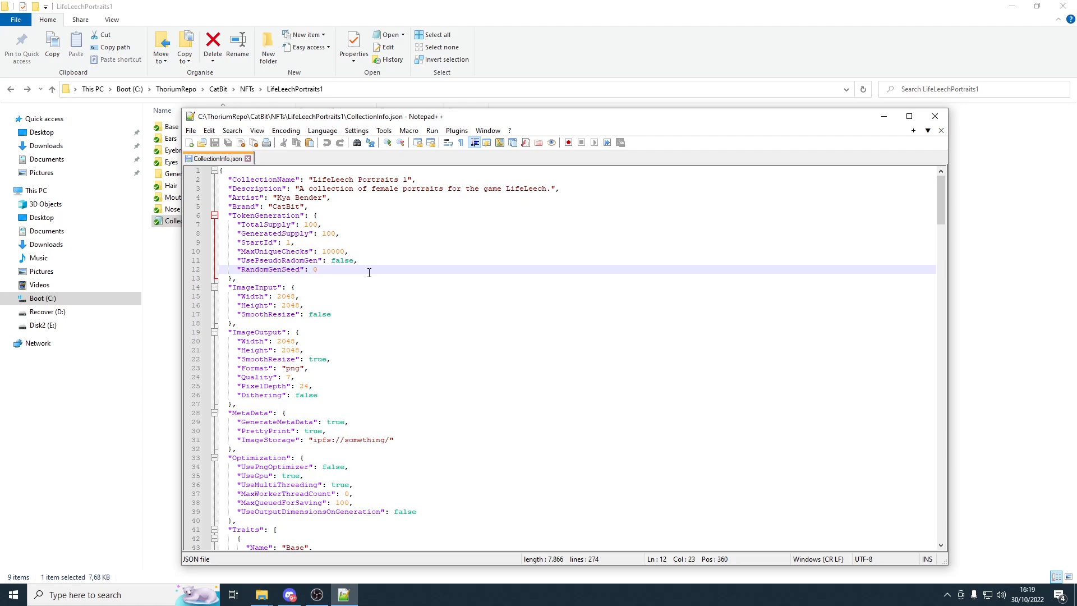
- Compare the TotalSupply and GeneratedSupply values in the TokenGeneration block
double_click(318, 225)
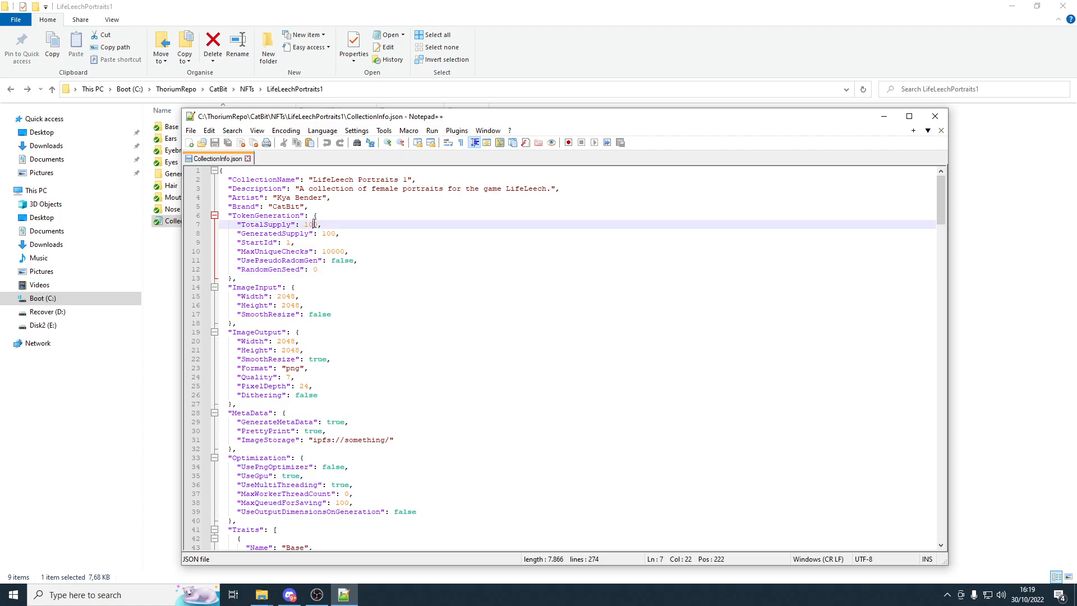
double_click(328, 233)
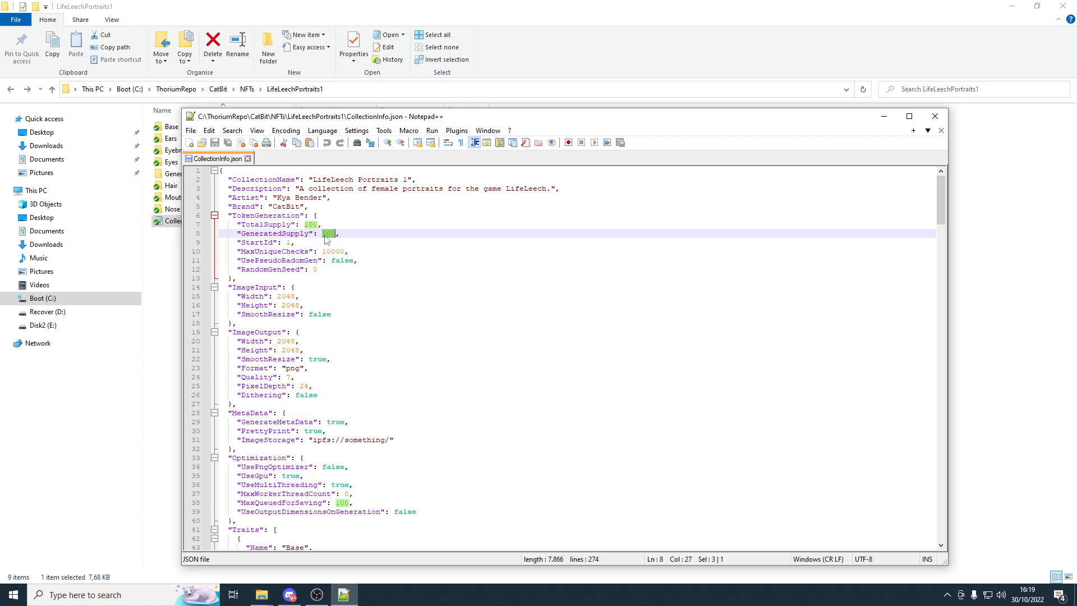
click(315, 225)
click(327, 235)
double_click(313, 225)
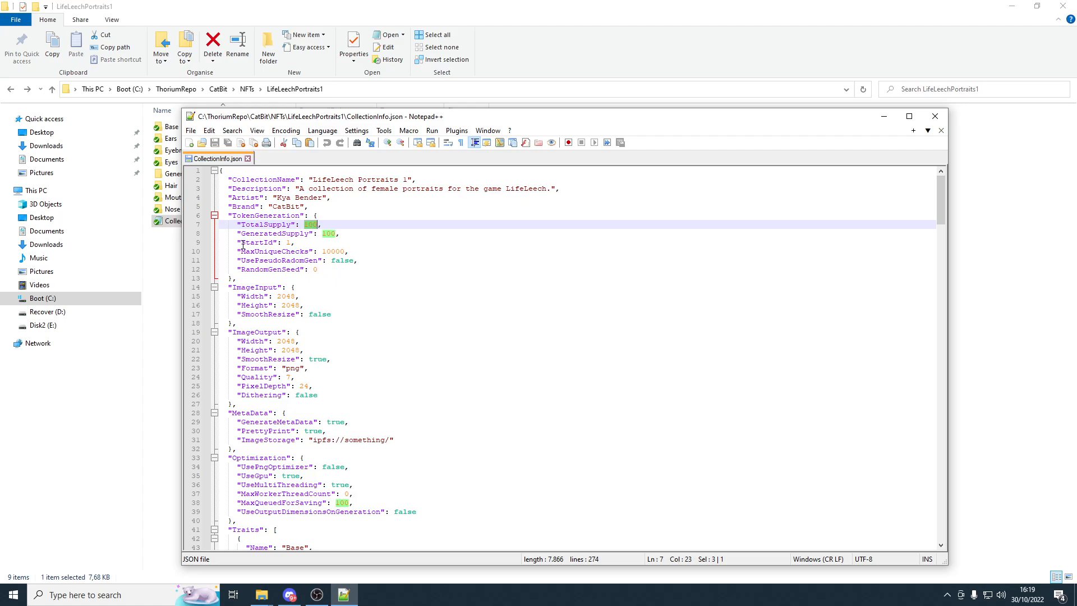
- Examine the StartId and MaxUniqueChecks settings in the TokenGeneration block
drag(241, 243, 320, 239)
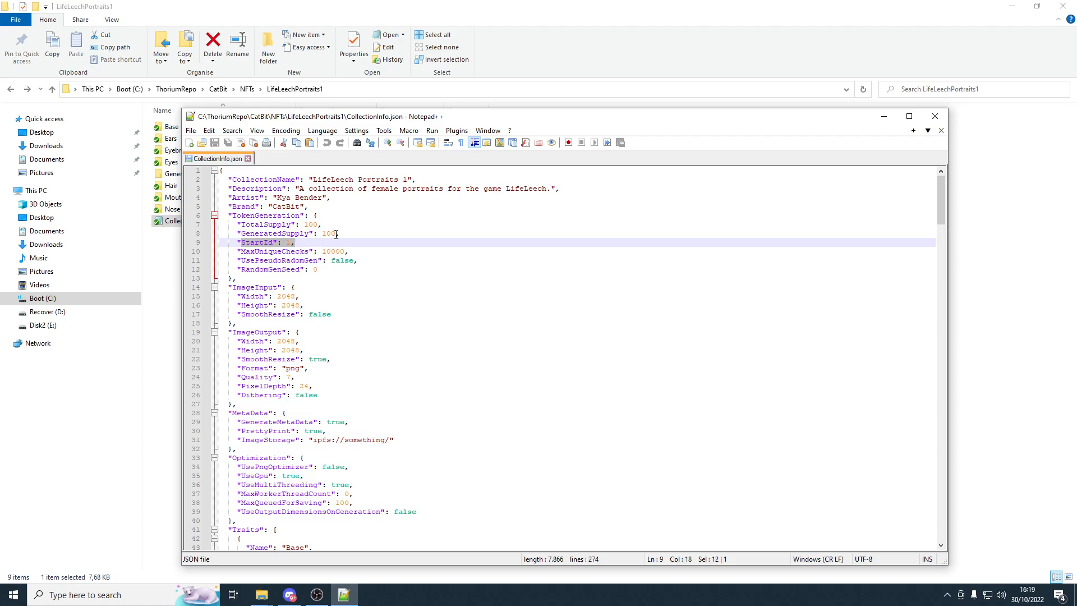
double_click(288, 242)
click(241, 252)
drag(241, 252, 308, 253)
click(337, 244)
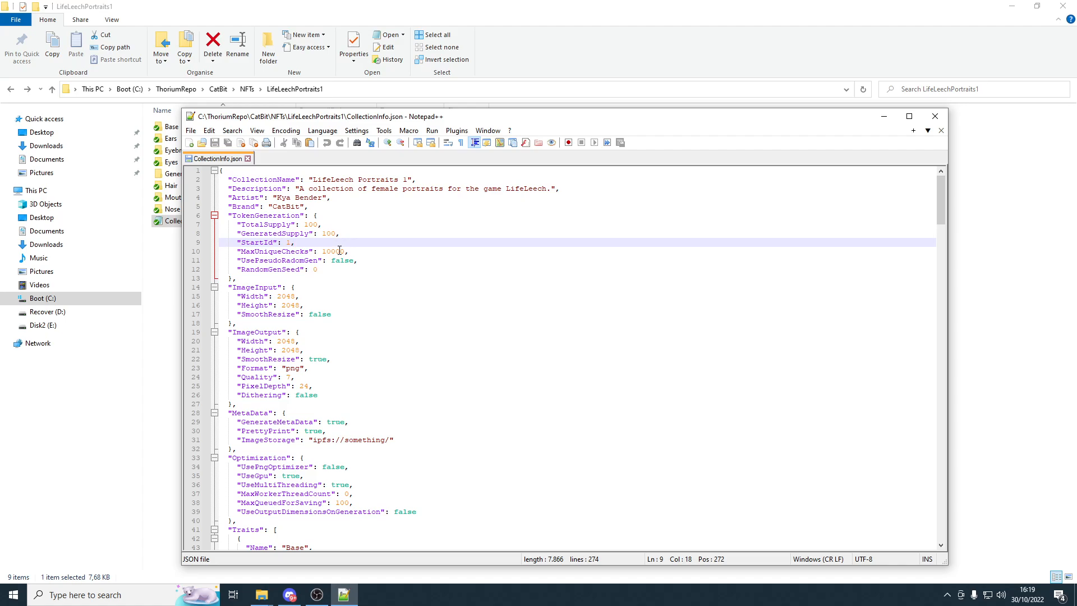
double_click(340, 251)
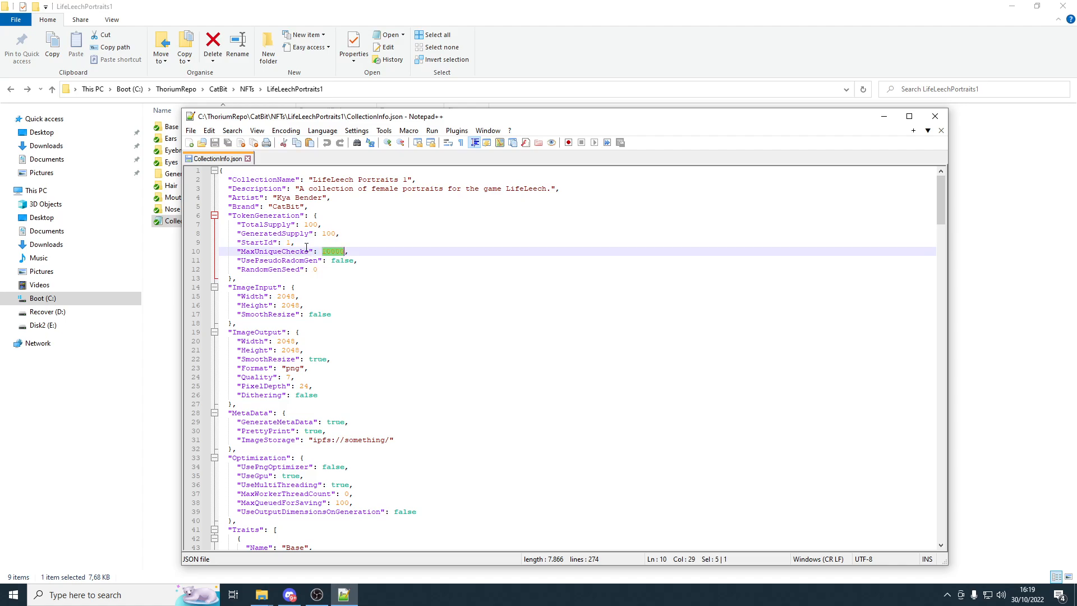
- Replace the MaxUniqueChecks value with 1 and restore it to 10000
click(357, 253)
drag(332, 251, 345, 251)
drag(332, 253, 344, 252)
click(351, 253)
drag(347, 252, 335, 249)
text(1)
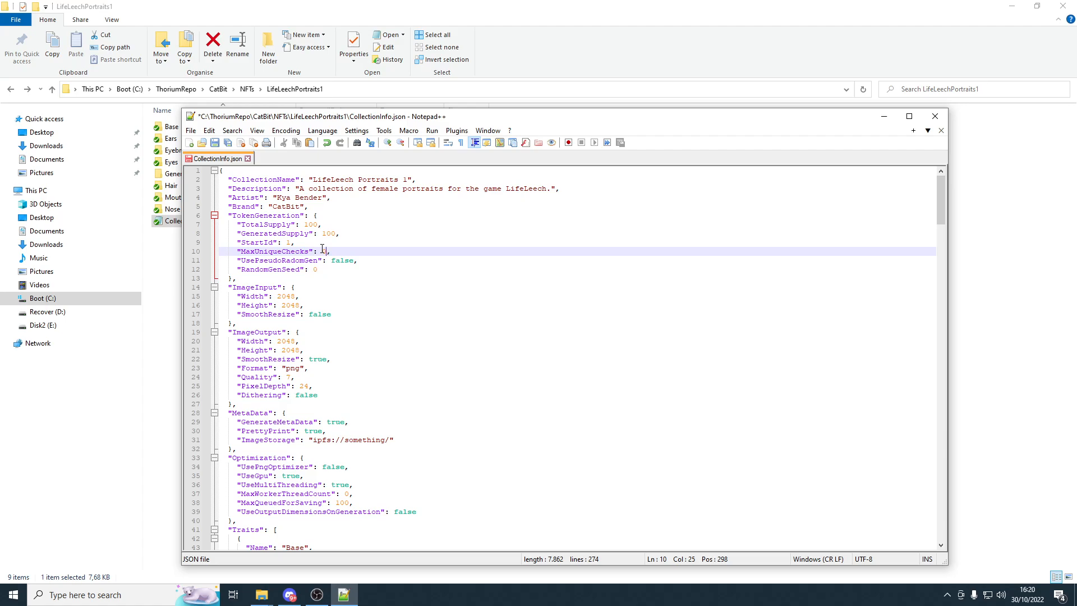
text(0000)
- Examine the UsePseudoRadomGen and RandomGenSeed settings in the TokenGeneration block
double_click(304, 259)
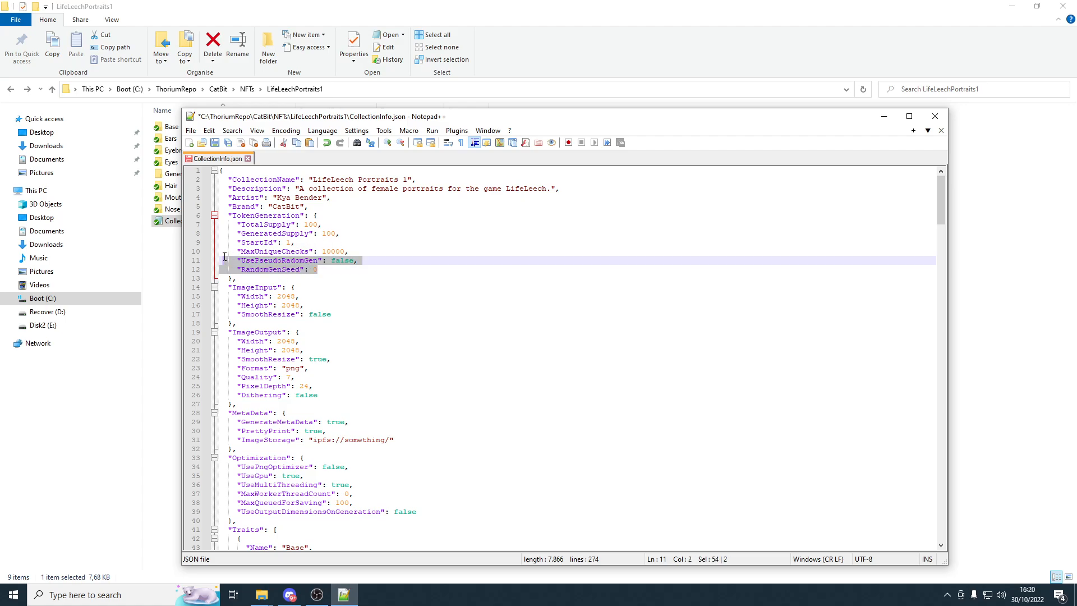
click(276, 279)
double_click(267, 260)
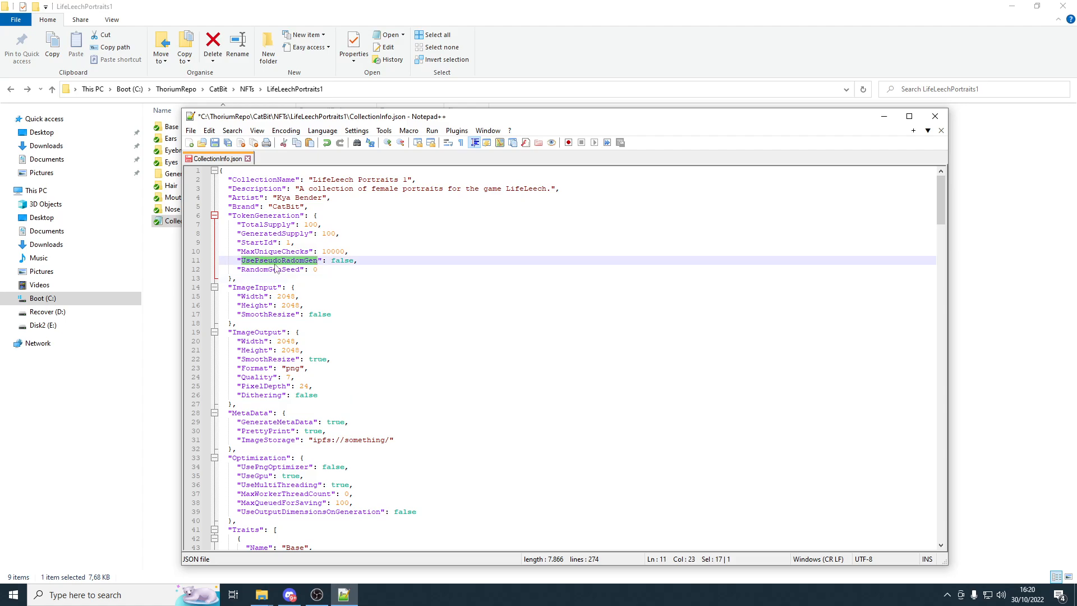
- Review the UsePseudoRadomGen setting at the end of the TokenGeneration block once more
click(285, 279)
scroll(287, 280, down, 1)
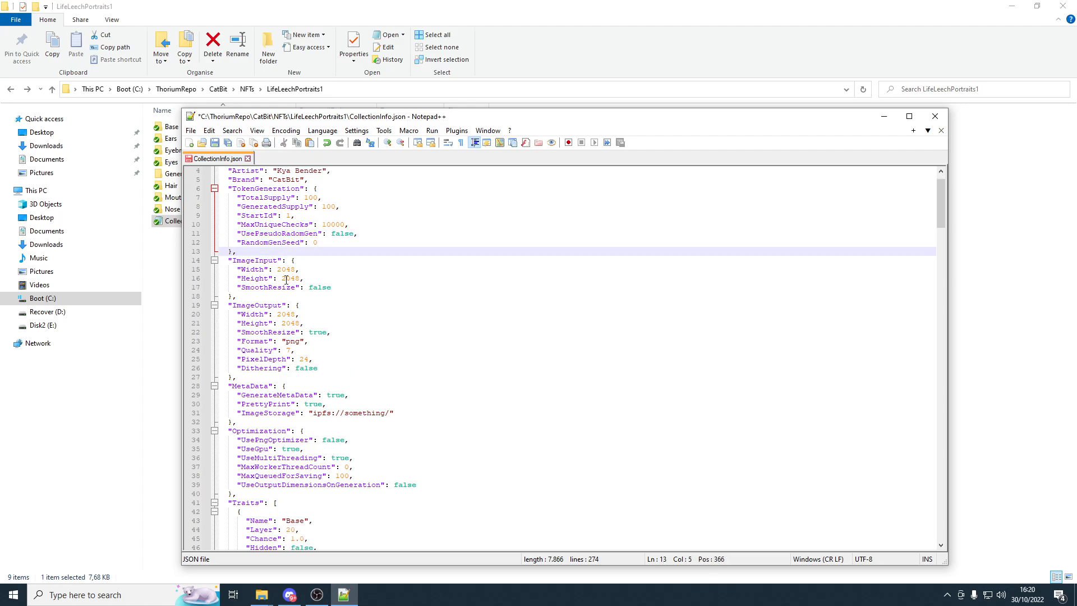
scroll(287, 279, down, 1)
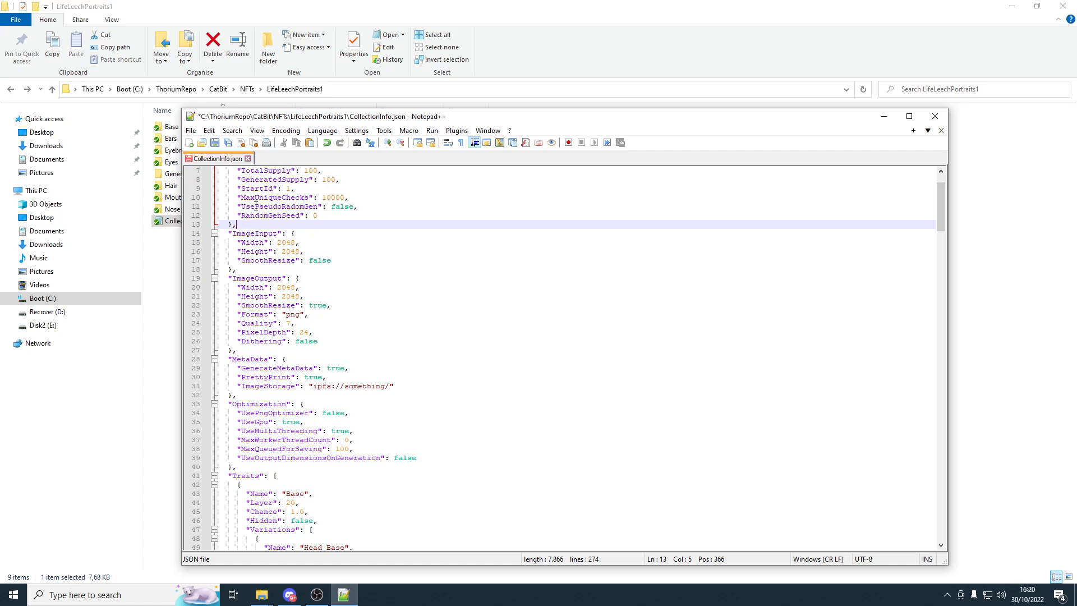
drag(255, 207, 308, 208)
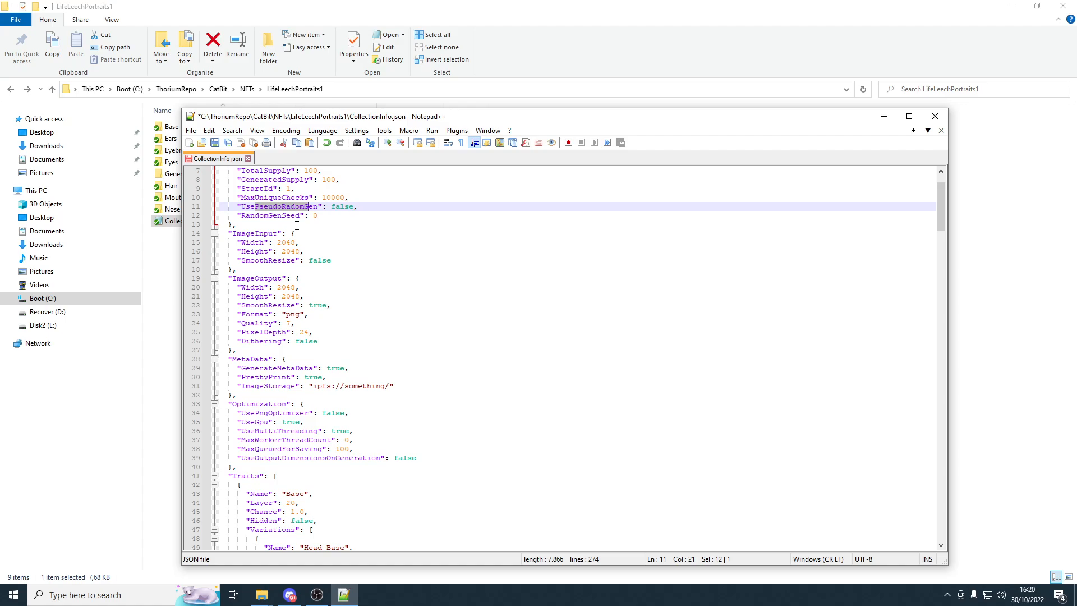
scroll(265, 239, up, 1)
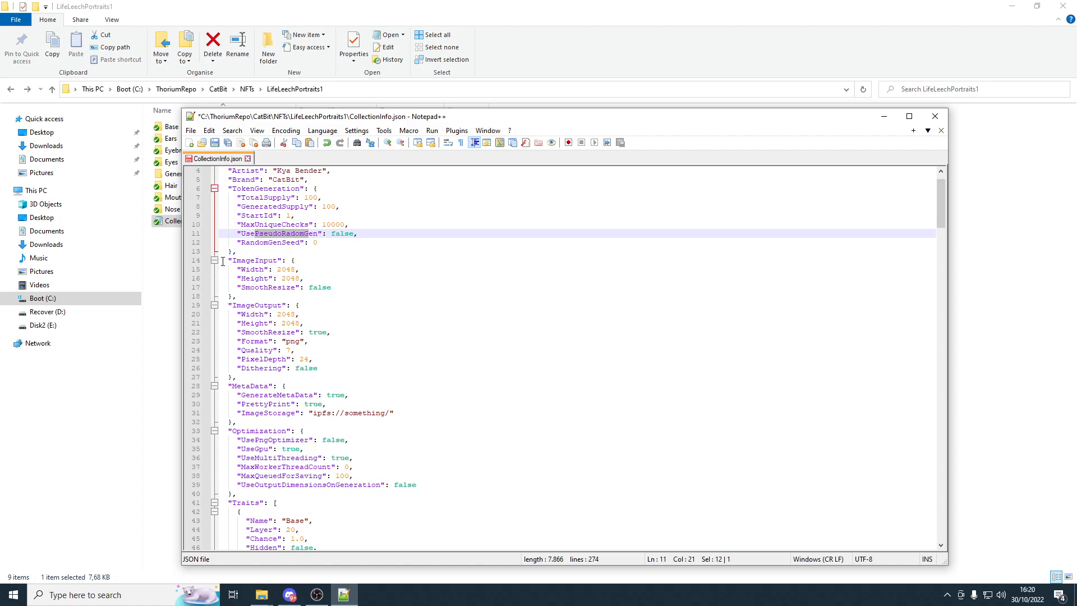
- Examine the ImageInput block and its Width and Height settings
drag(223, 261, 321, 298)
click(322, 298)
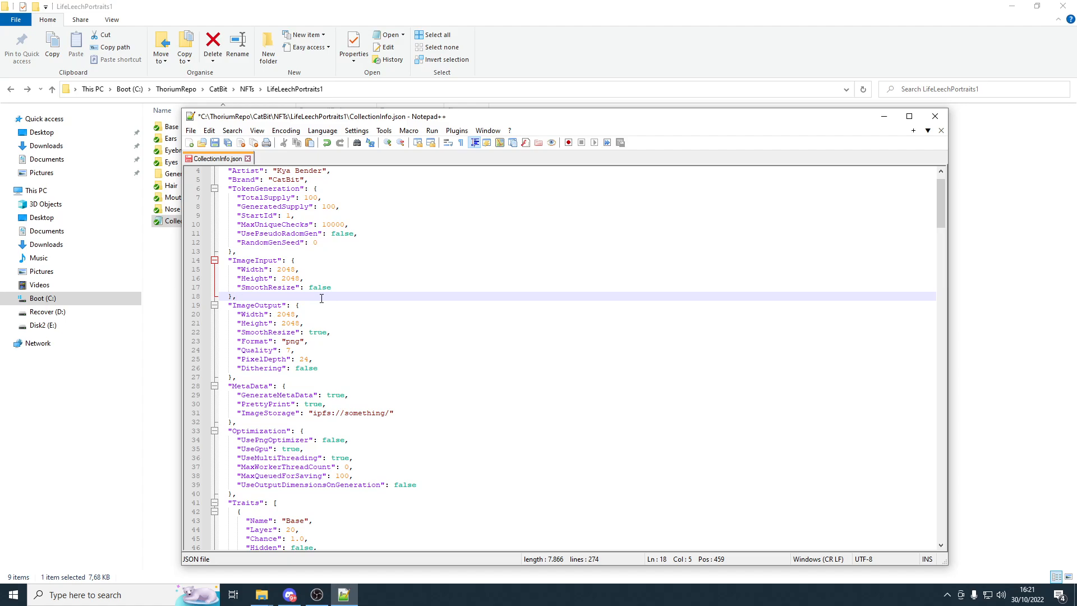
drag(237, 270, 214, 262)
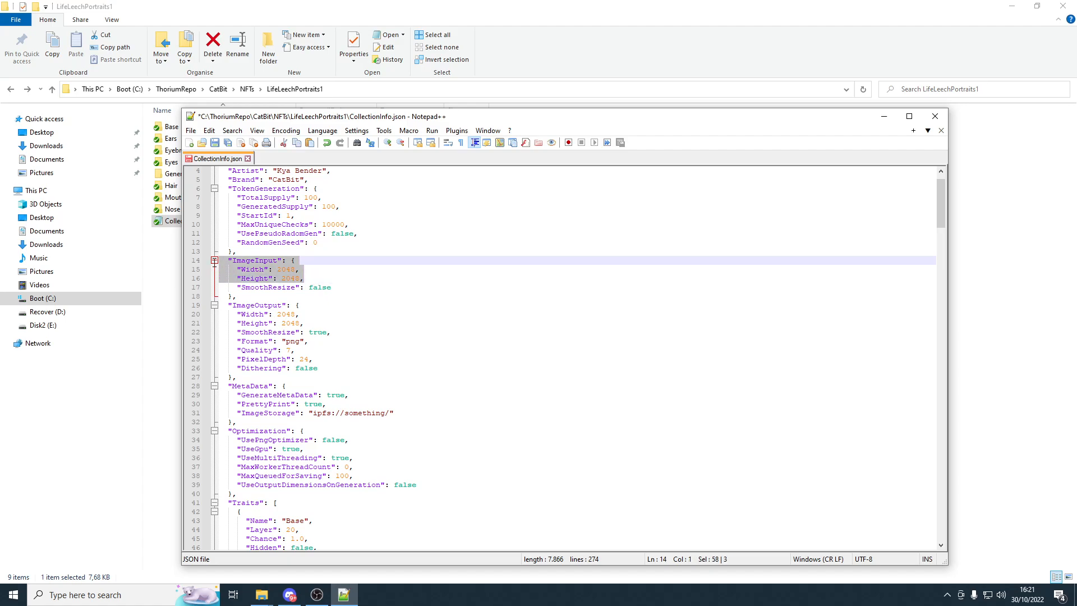
click(274, 269)
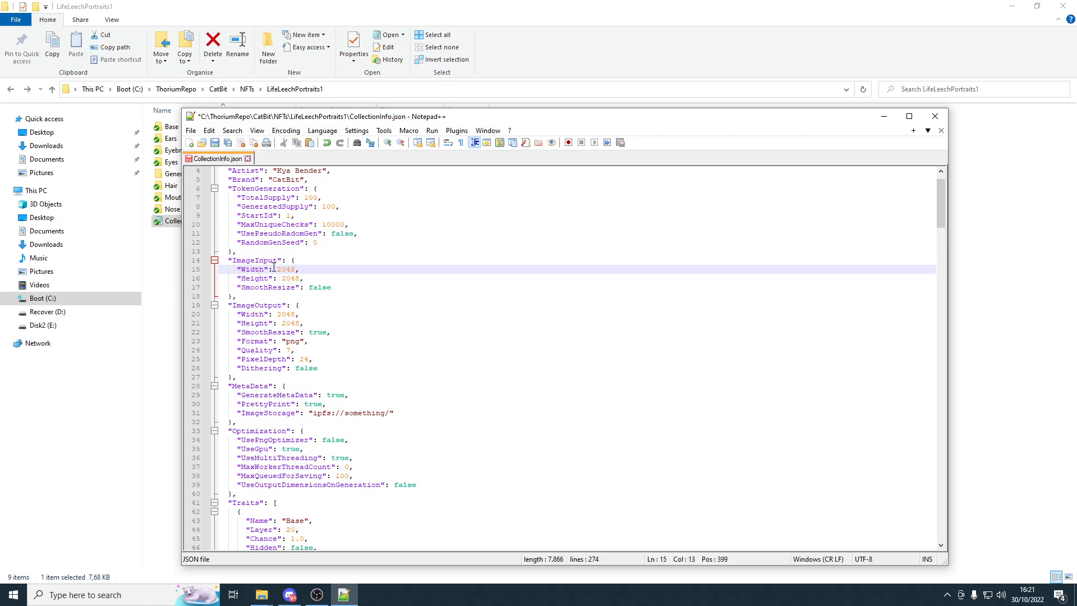
drag(301, 270, 237, 269)
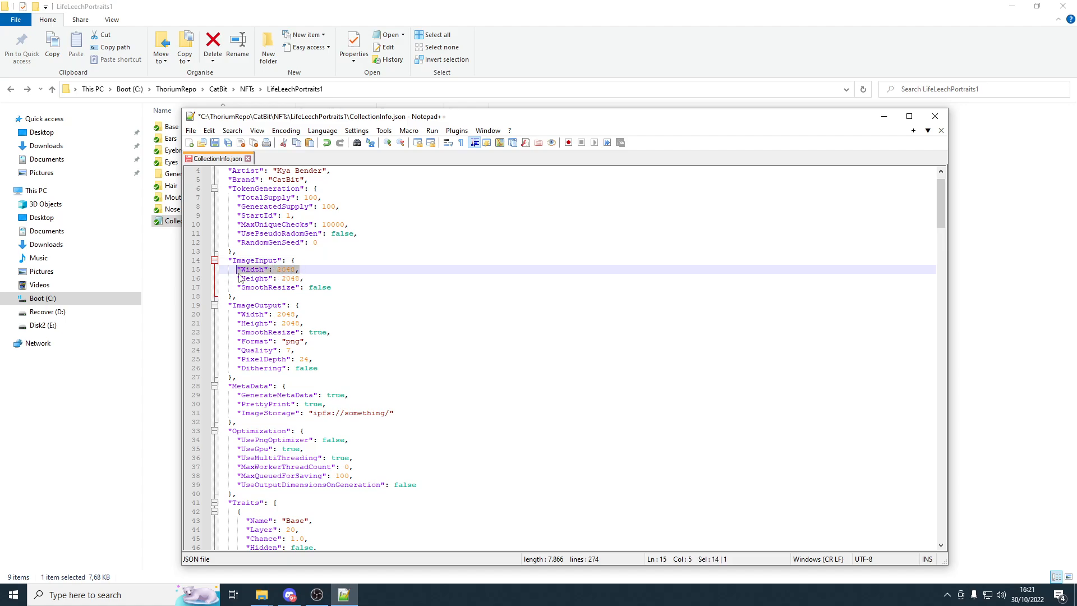
drag(303, 279, 237, 279)
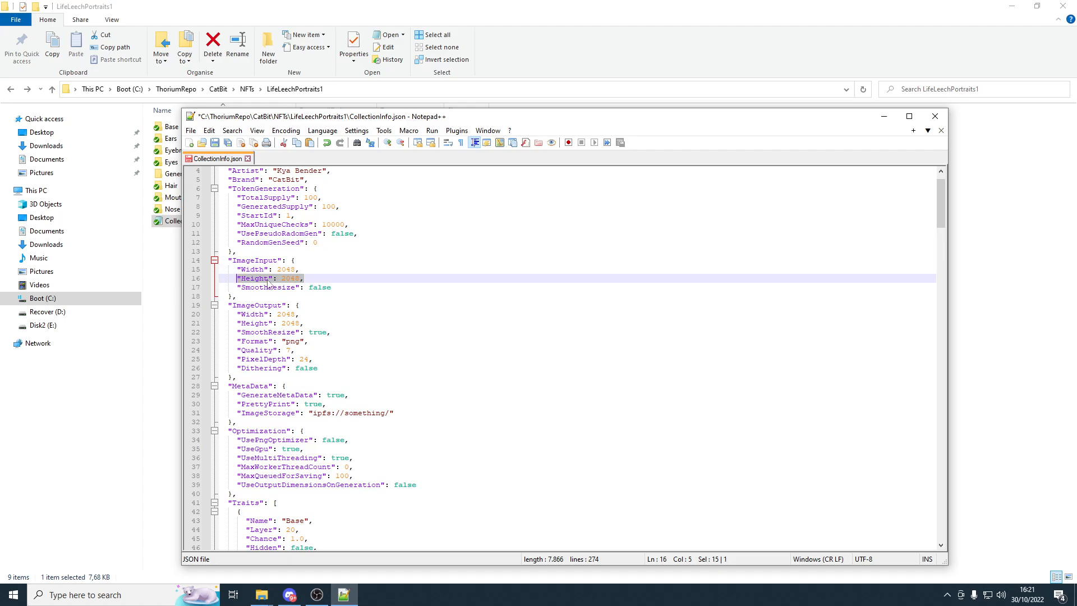
- Examine the SmoothResize setting in the ImageInput block
click(339, 287)
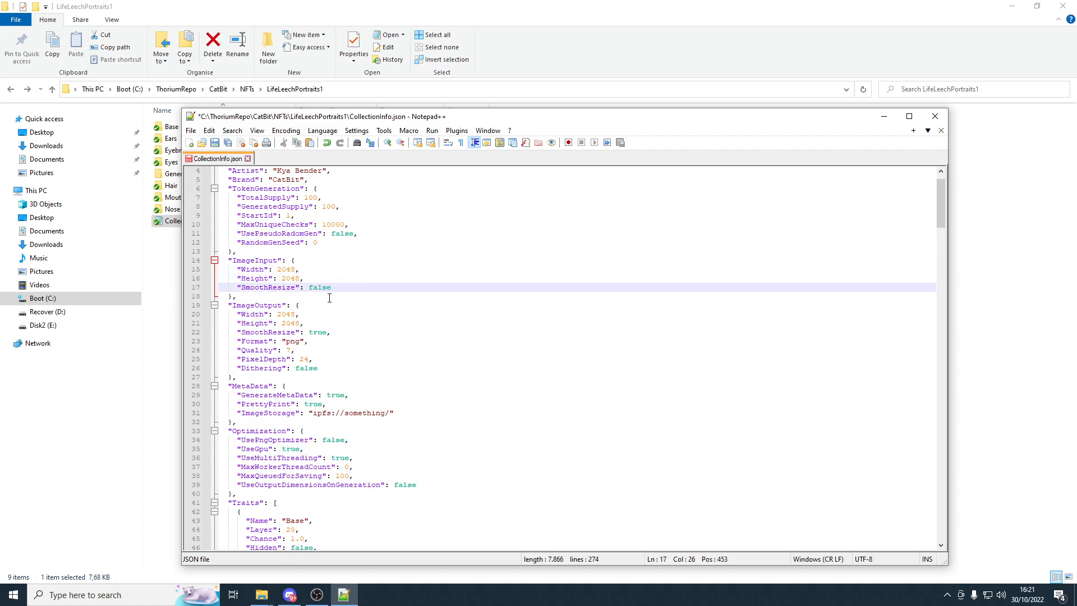
drag(335, 290, 237, 288)
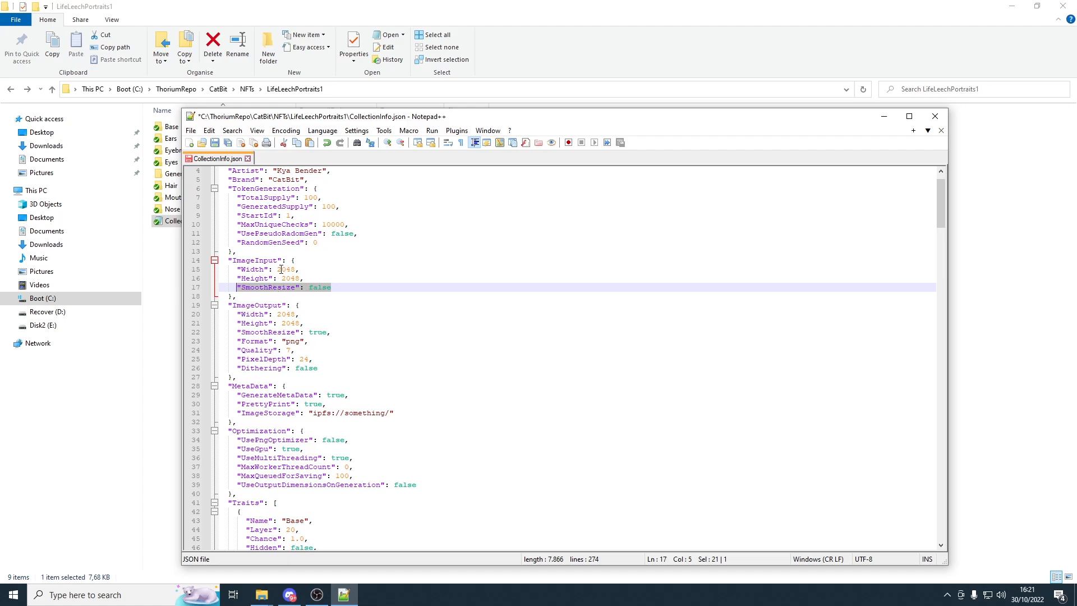
click(328, 287)
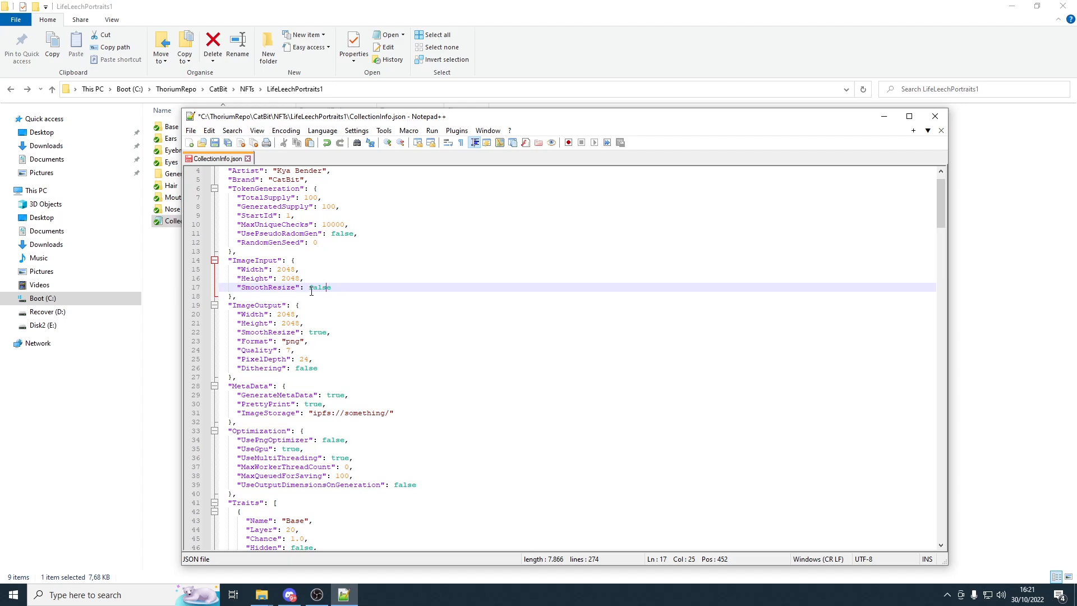
drag(331, 285, 237, 287)
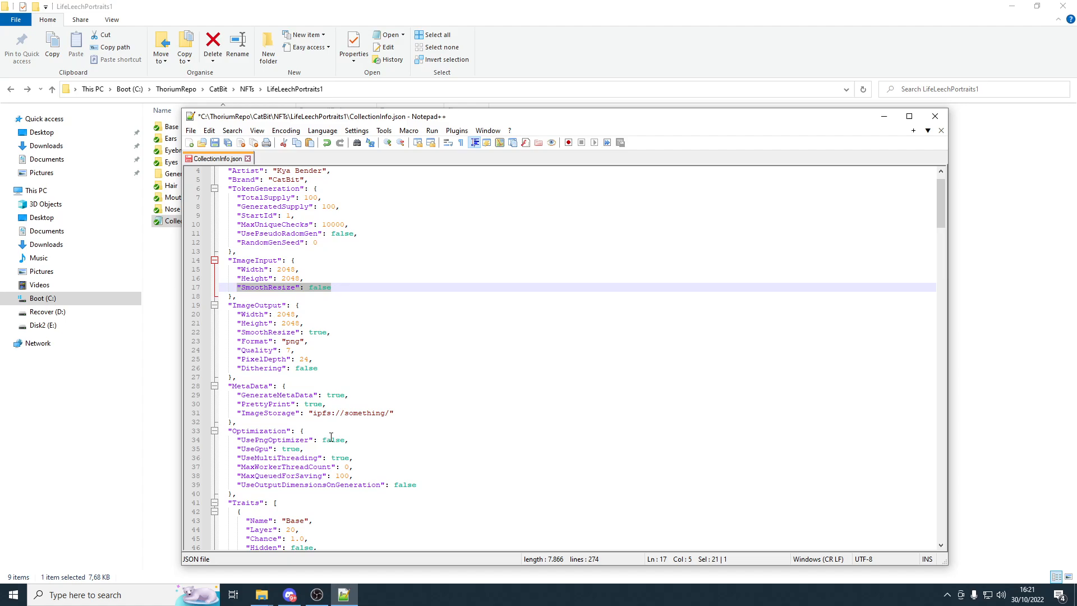
- Examine the ImageOutput block and its Width and Height settings
scroll(320, 359, down, 1)
scroll(328, 382, up, 1)
scroll(238, 316, down, 2)
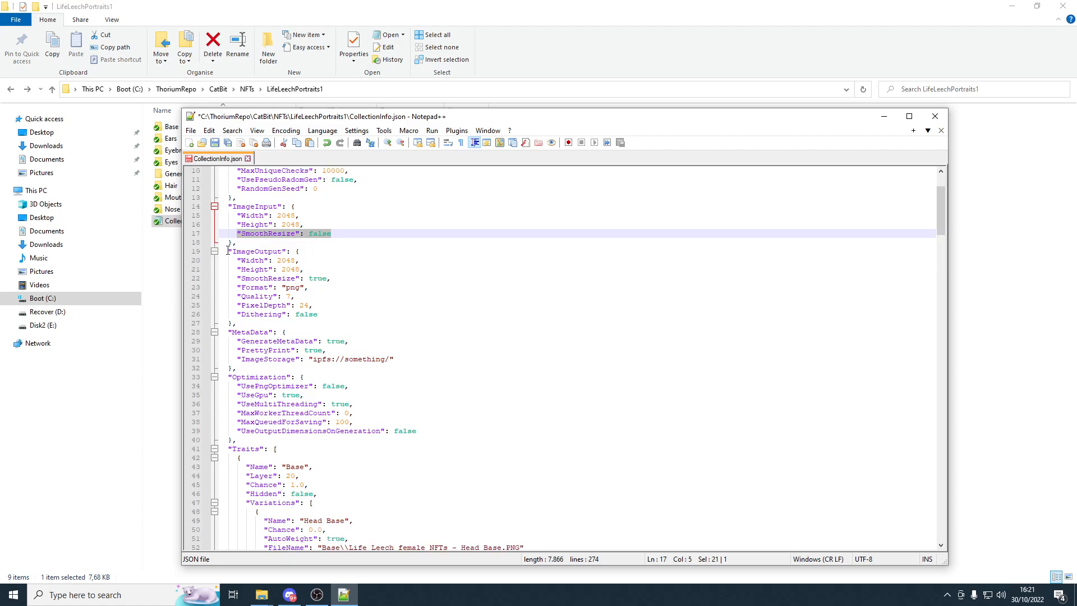
mouse_move(229, 251)
mouse_down()
mouse_move(305, 251)
mouse_move(339, 315)
mouse_move(209, 259)
mouse_up()
triple_click(340, 316)
click(344, 307)
click(321, 254)
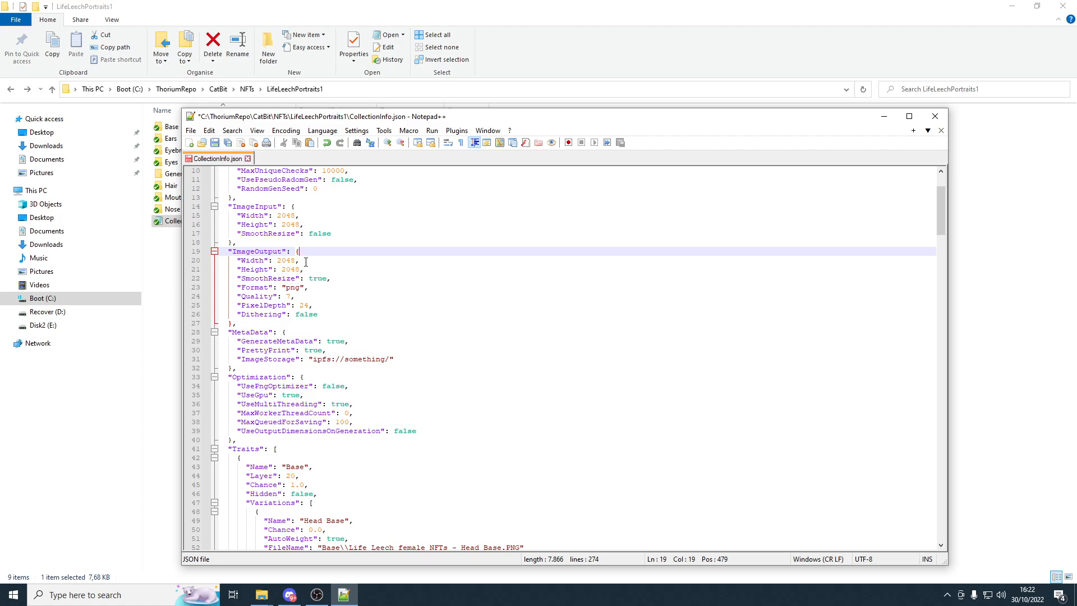
drag(278, 260, 311, 268)
click(321, 267)
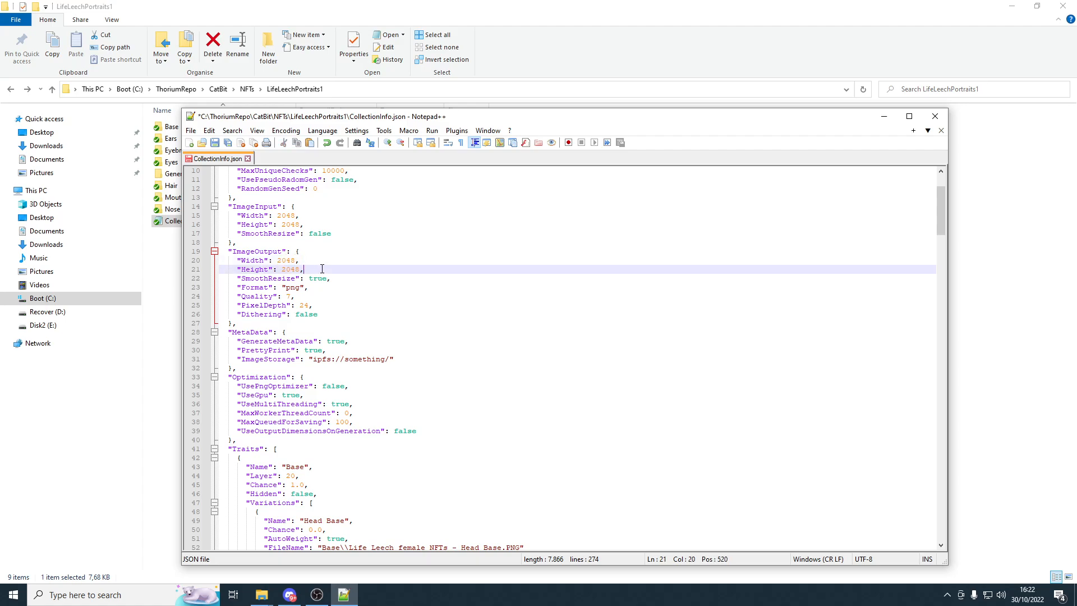
- Examine the SmoothResize setting in the ImageOutput block
double_click(284, 277)
mouse_move(309, 278)
mouse_down()
mouse_move(328, 277)
mouse_move(309, 277)
mouse_up()
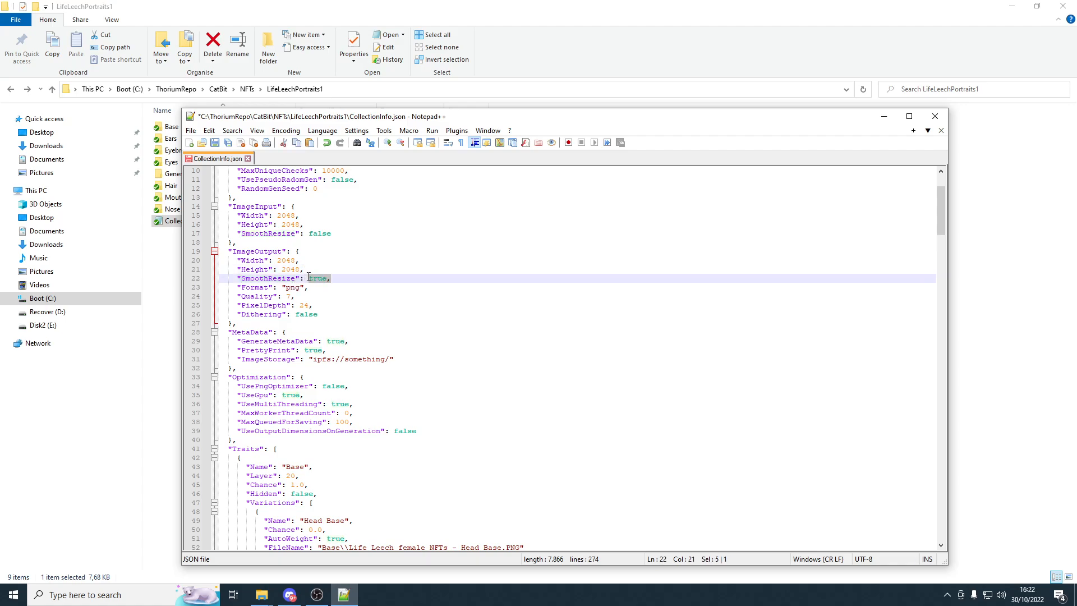
double_click(263, 278)
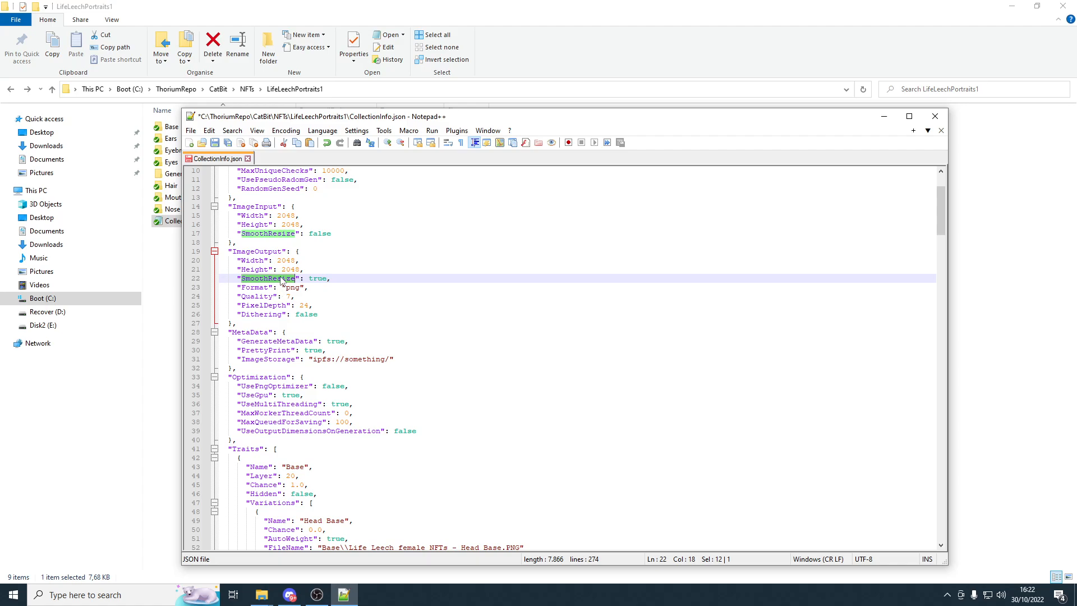
drag(309, 279, 328, 276)
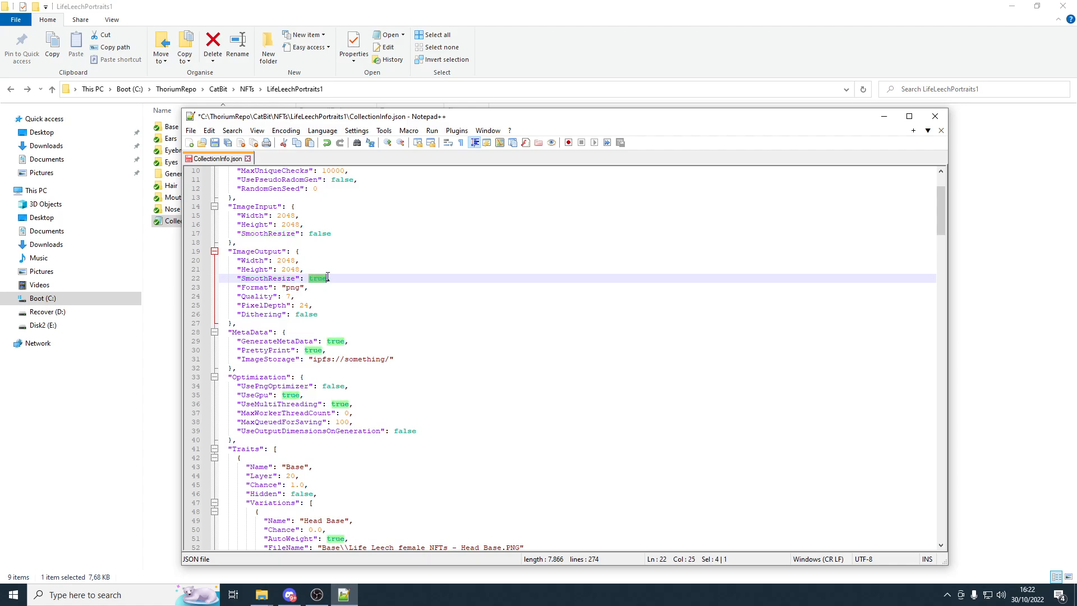
- Examine the Format and Quality settings in the ImageOutput block
drag(242, 288, 291, 296)
click(292, 288)
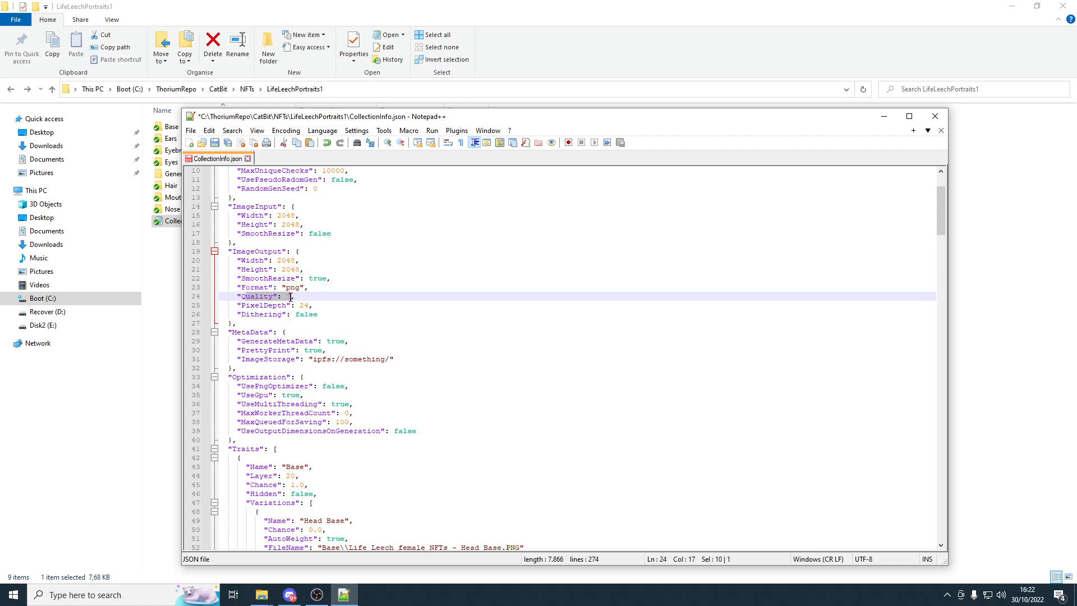
scroll(363, 295, down, 1)
click(313, 270)
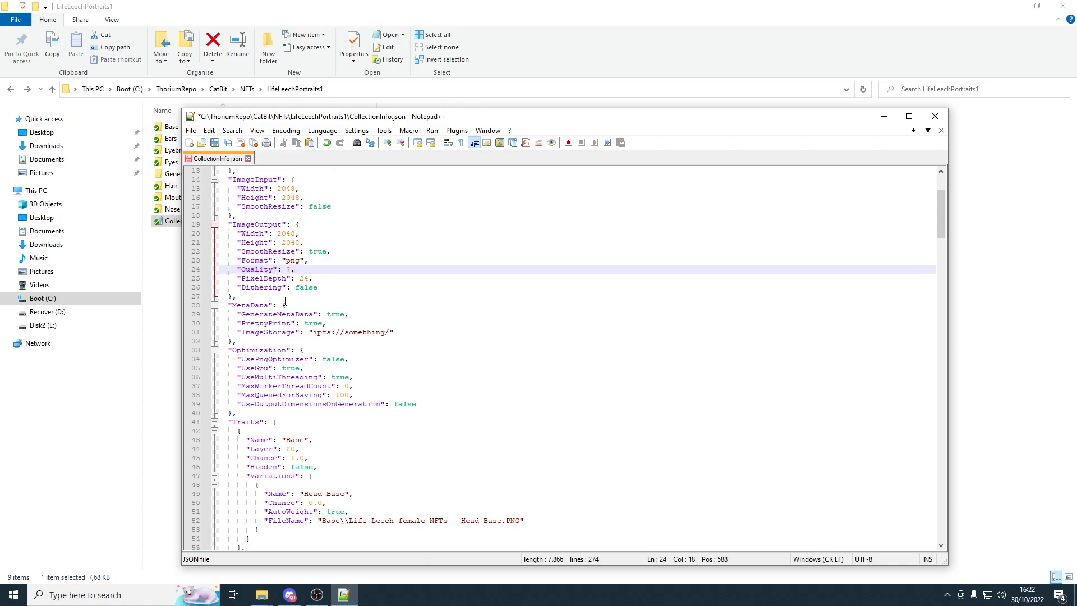
- Examine the PixelDepth setting in the ImageOutput block
drag(245, 279, 307, 279)
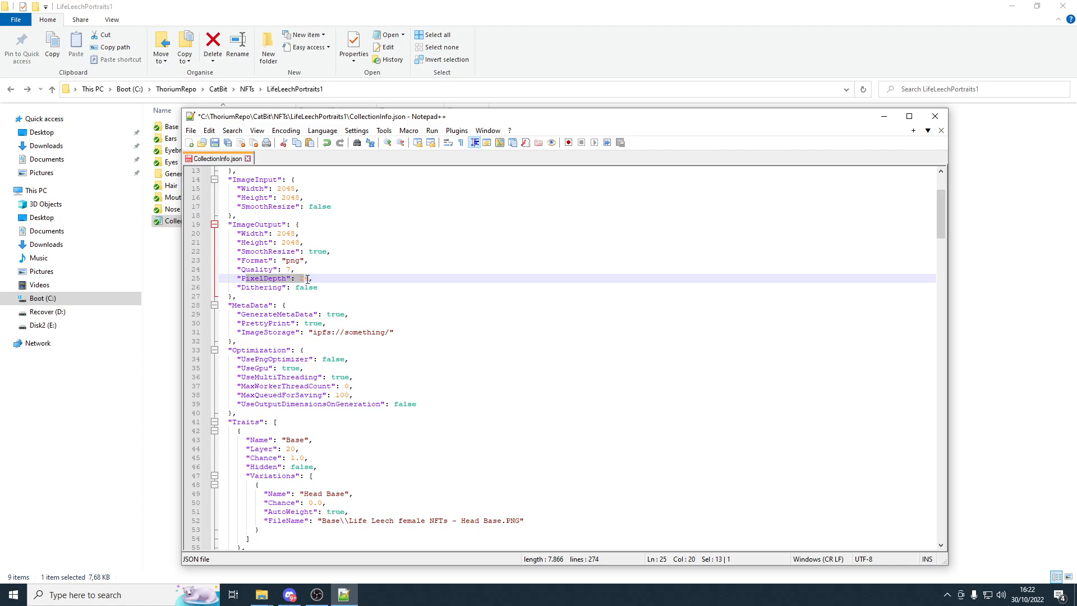
click(329, 279)
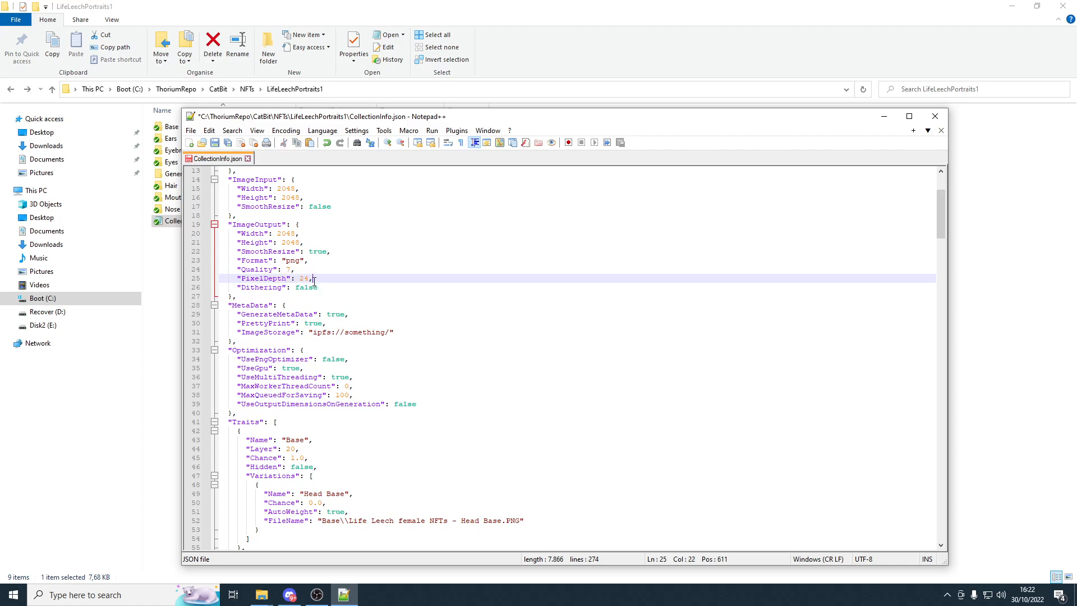
drag(300, 279, 304, 278)
click(306, 279)
scroll(291, 275, down, 1)
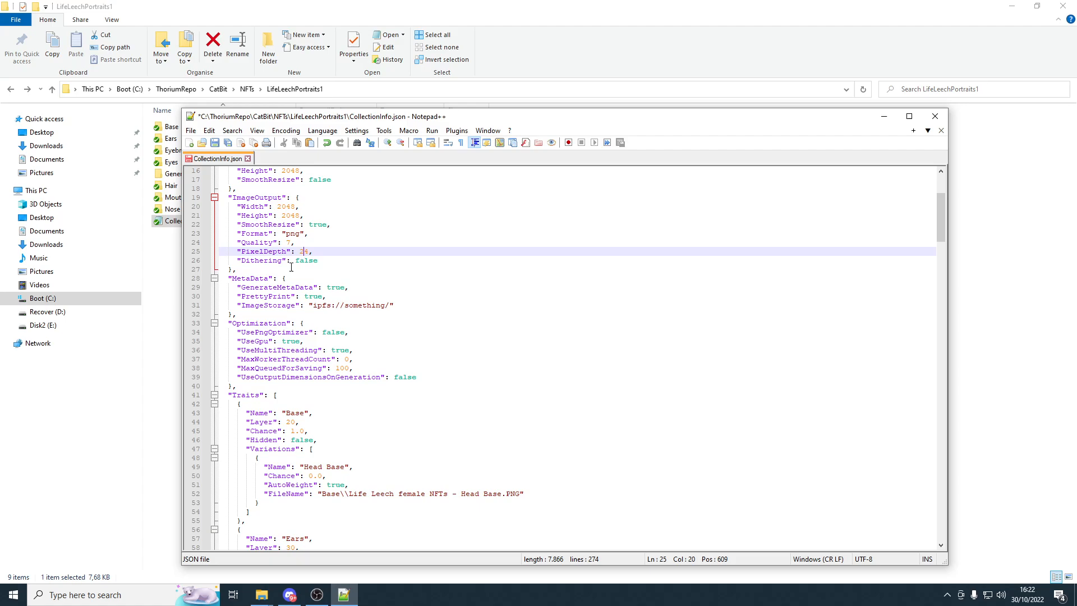
scroll(295, 271, up, 1)
- Replace the PixelDepth value in the ImageOutput block with 8 and restore it to 24
double_click(305, 278)
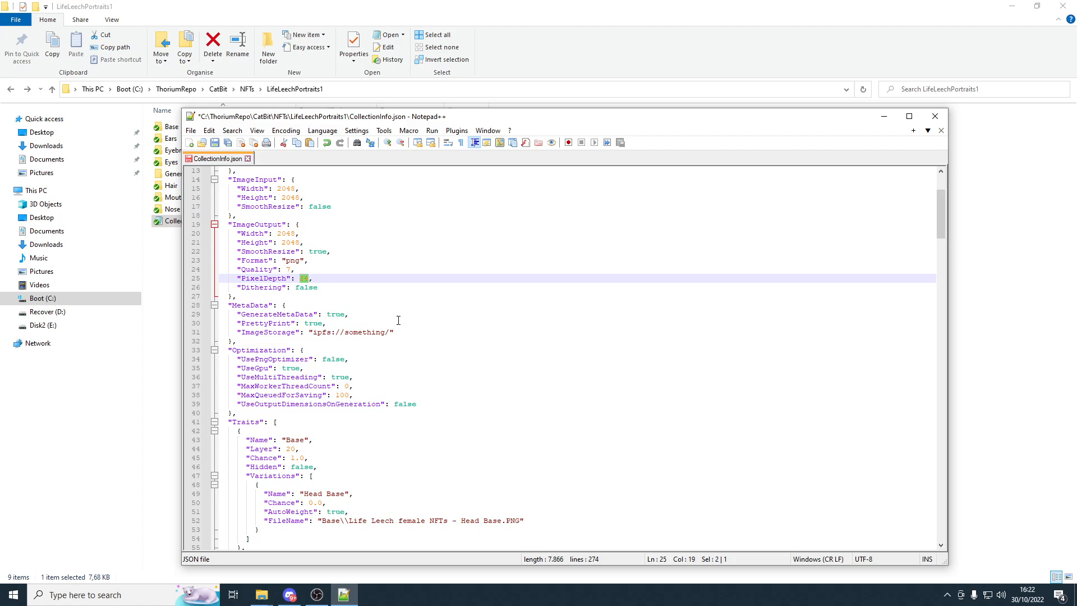
text(8)
key(BackSpace)
key(BackSpace)
text(8)
key(BackSpace)
text(24)
- Examine the Dithering setting in the ImageOutput block in relation to PixelDepth
double_click(270, 287)
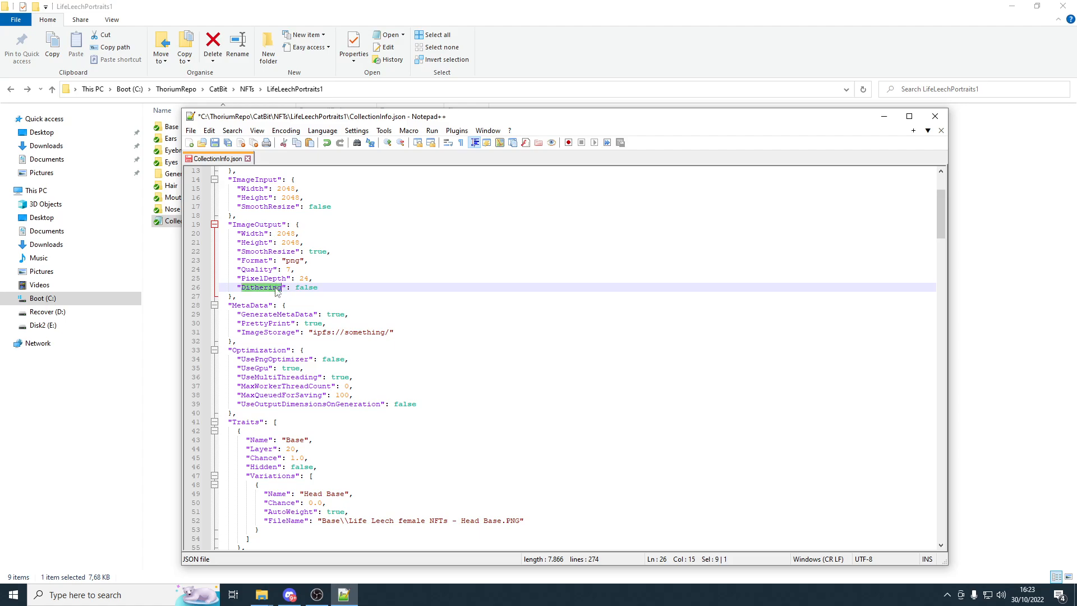
click(244, 280)
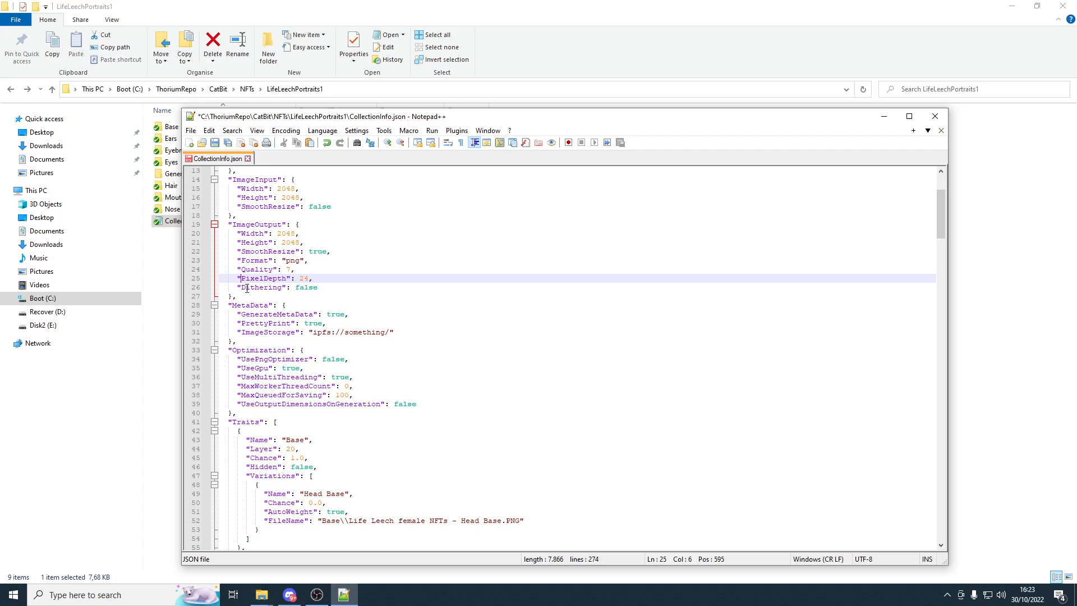
drag(242, 288, 277, 289)
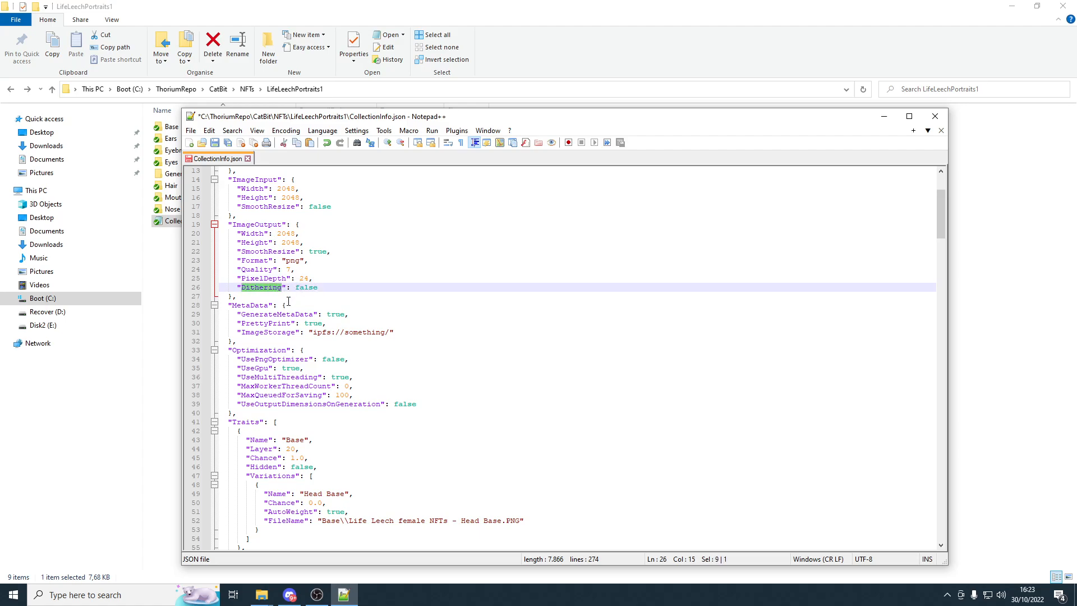
click(270, 296)
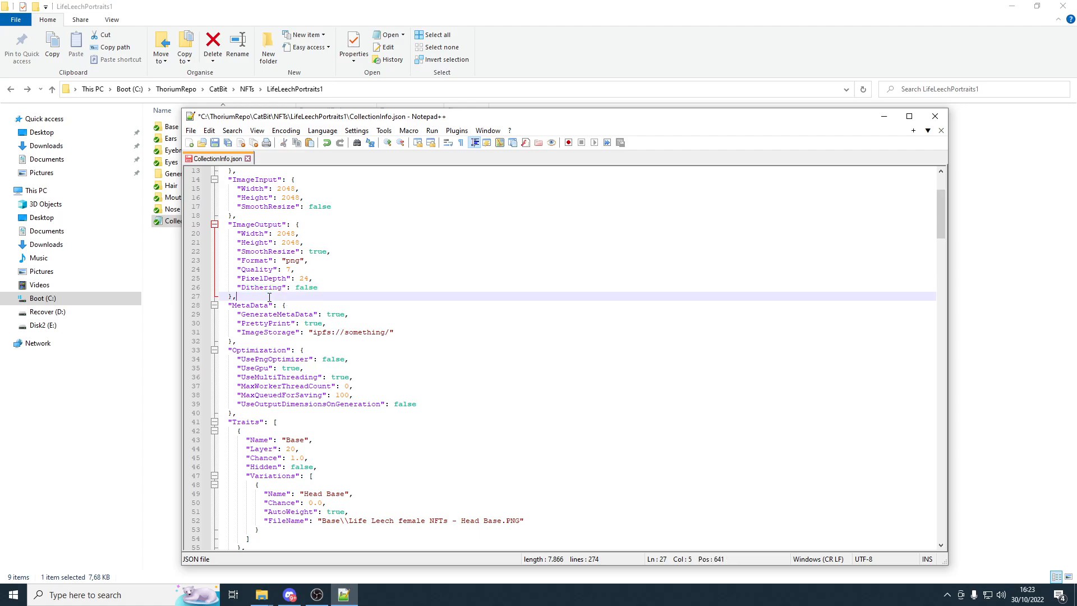
double_click(271, 287)
click(274, 297)
- Examine the GenerateMetaData and PrettyPrint settings in the MetaData block
scroll(278, 287, down, 3)
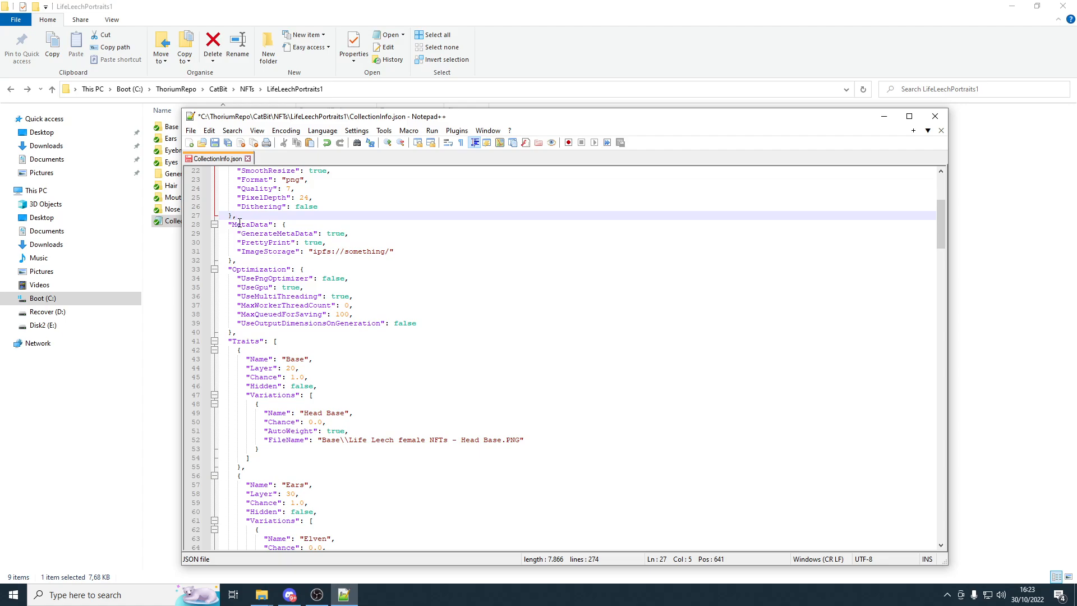
double_click(337, 233)
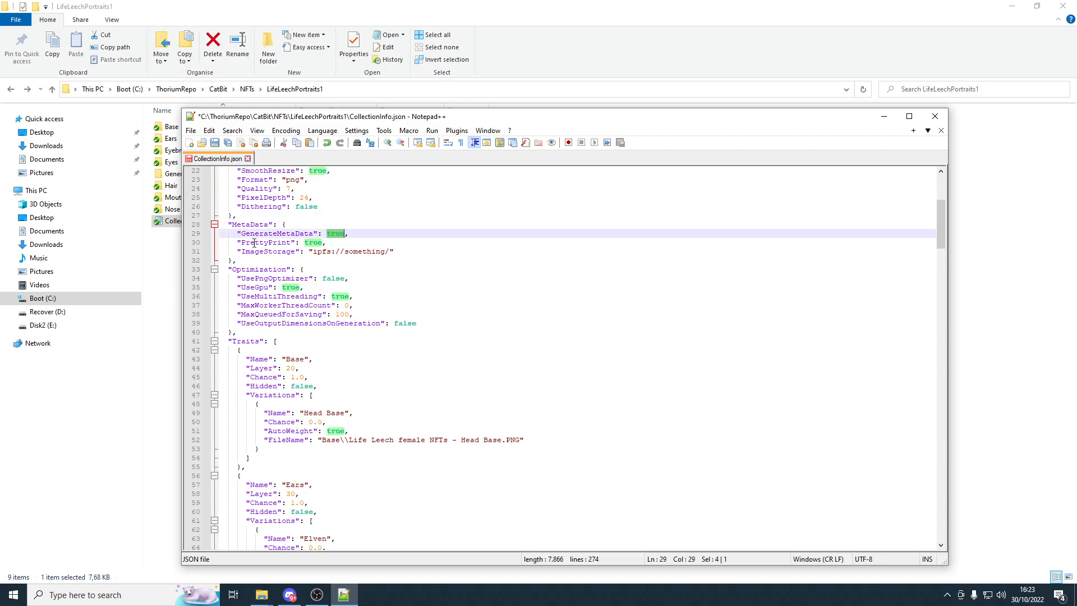
double_click(255, 242)
click(313, 243)
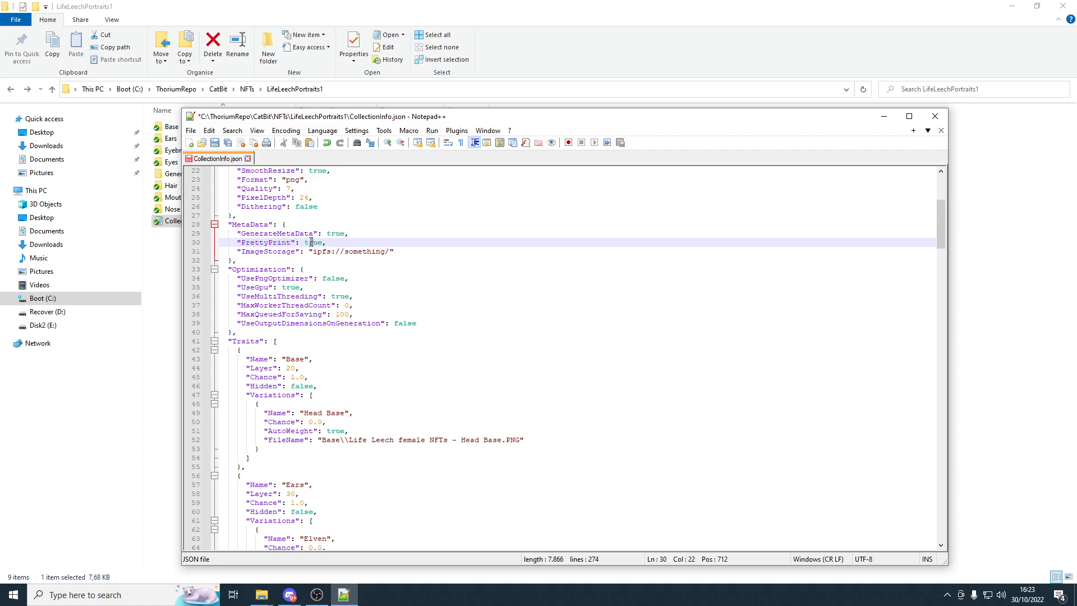
double_click(310, 242)
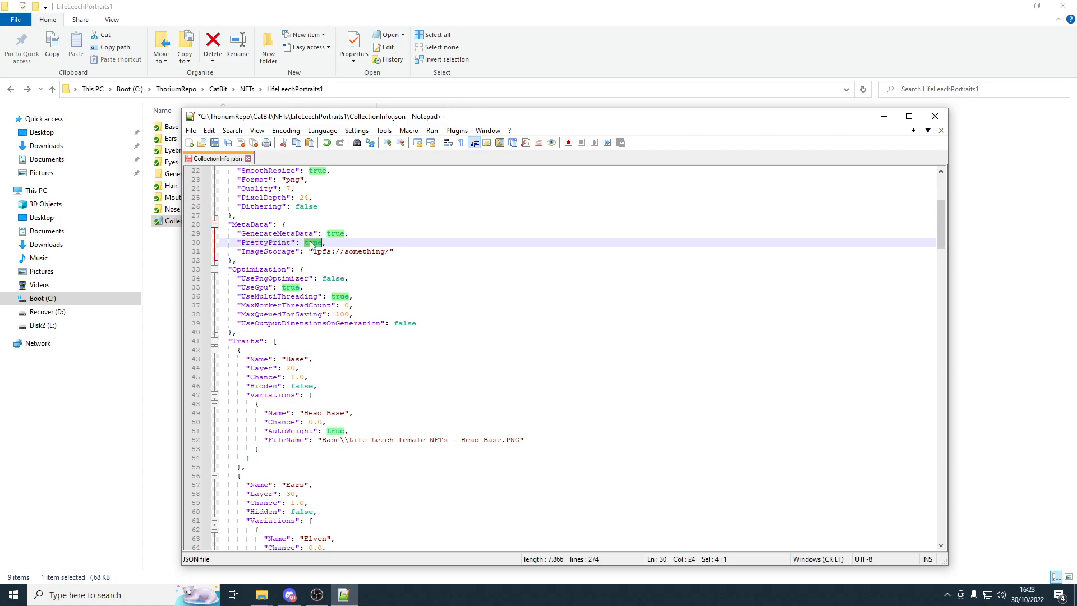
click(313, 242)
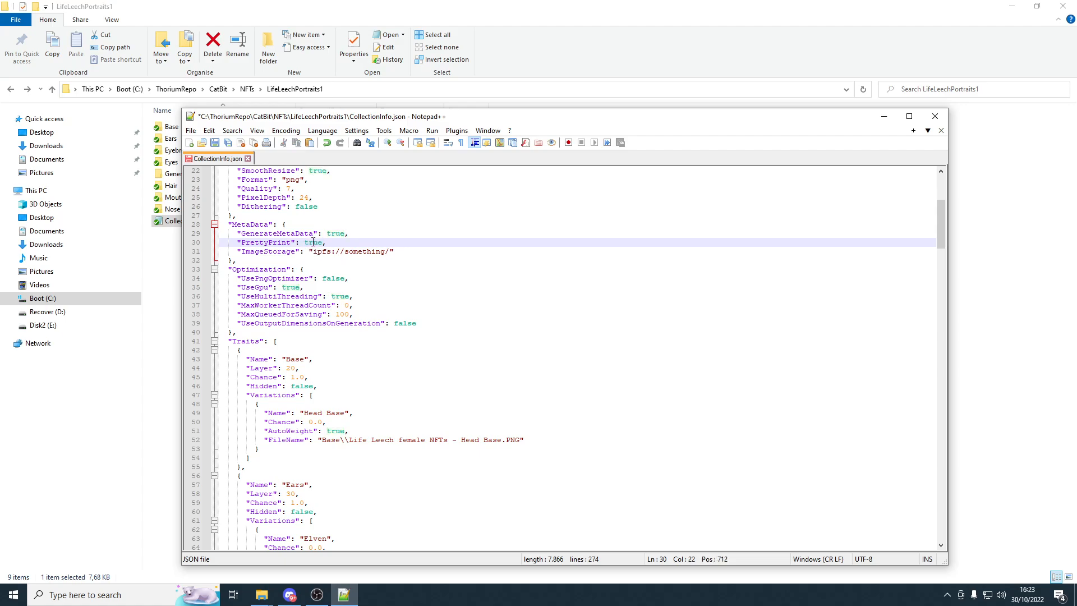
double_click(317, 242)
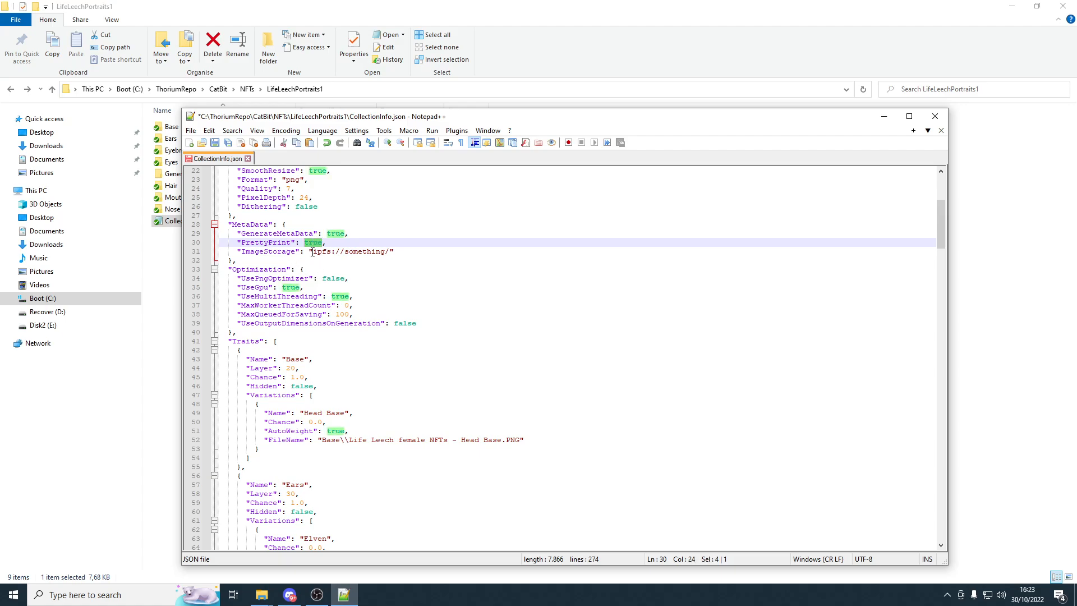
- Examine the ImageStorage setting in the MetaData block
drag(313, 251, 385, 252)
click(390, 251)
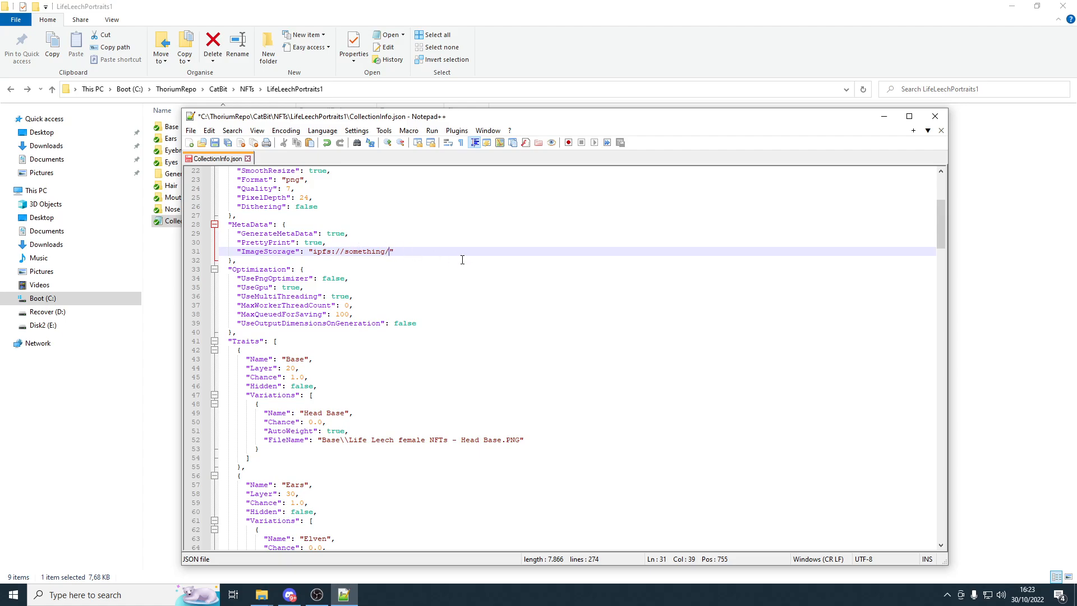
click(278, 262)
- Examine the start of the Optimization block and its UsePngOptimizer setting
scroll(278, 262, down, 1)
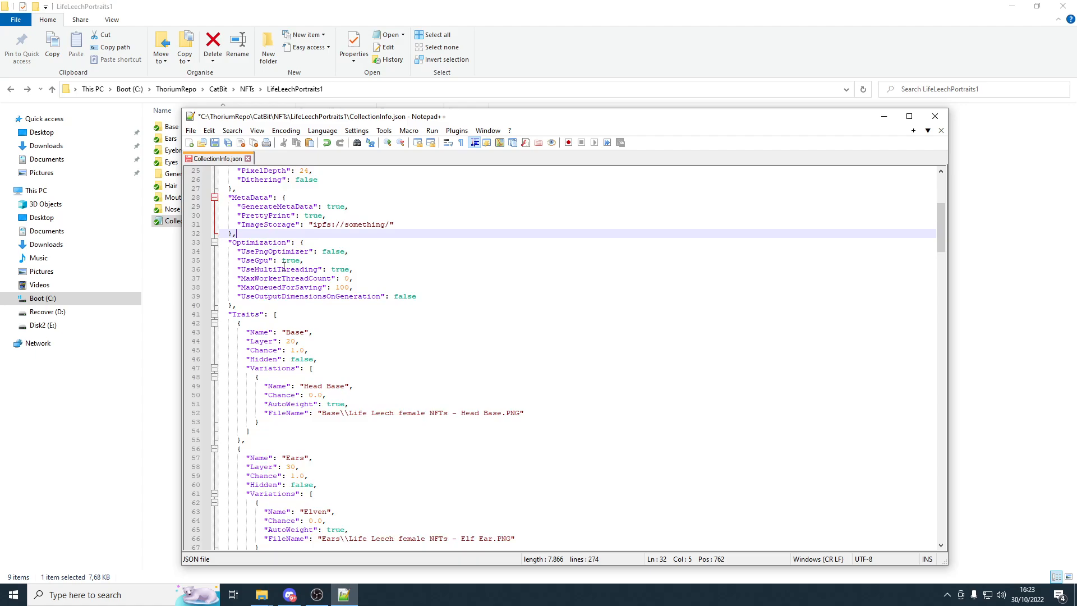
click(223, 243)
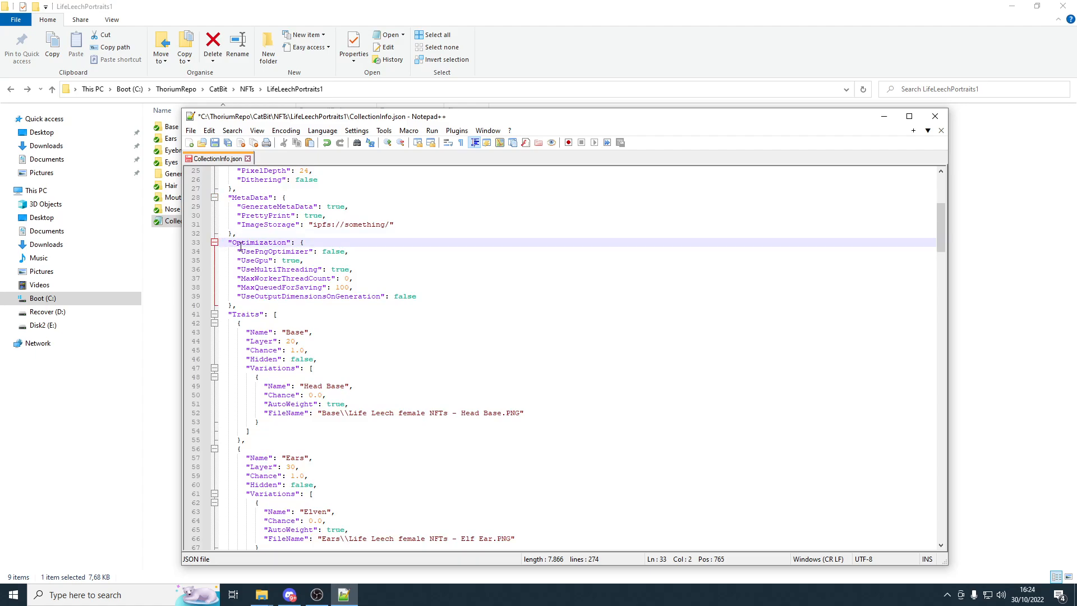
drag(223, 243, 330, 245)
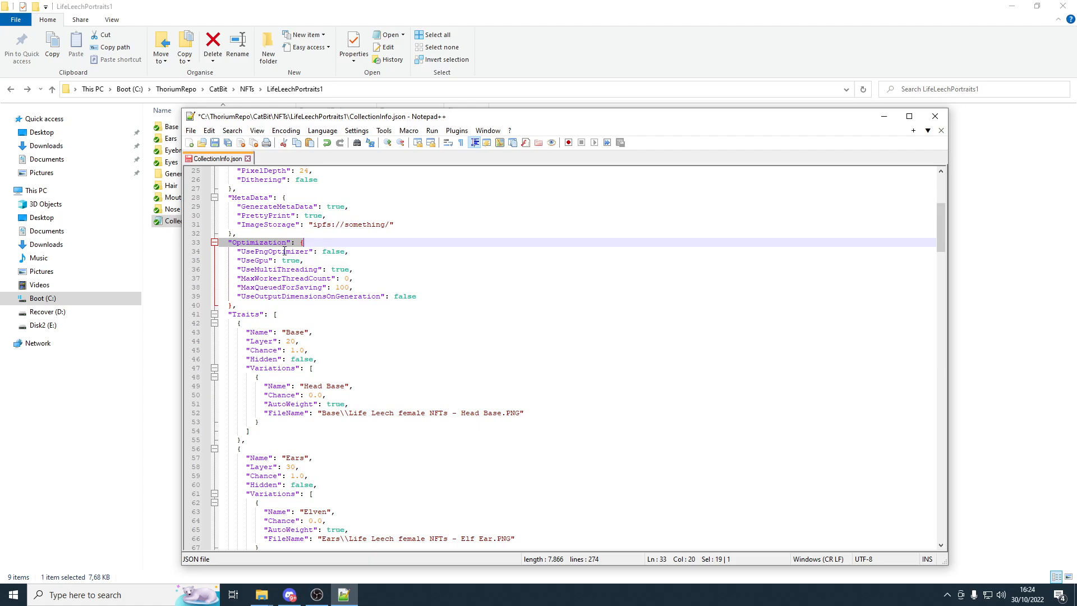
click(309, 240)
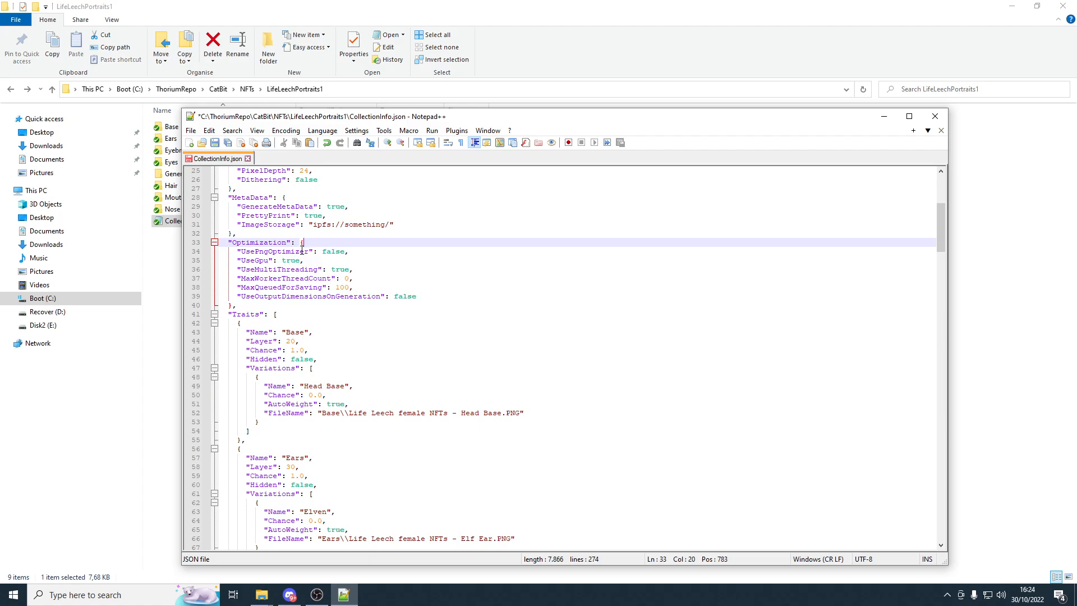
double_click(302, 251)
click(268, 251)
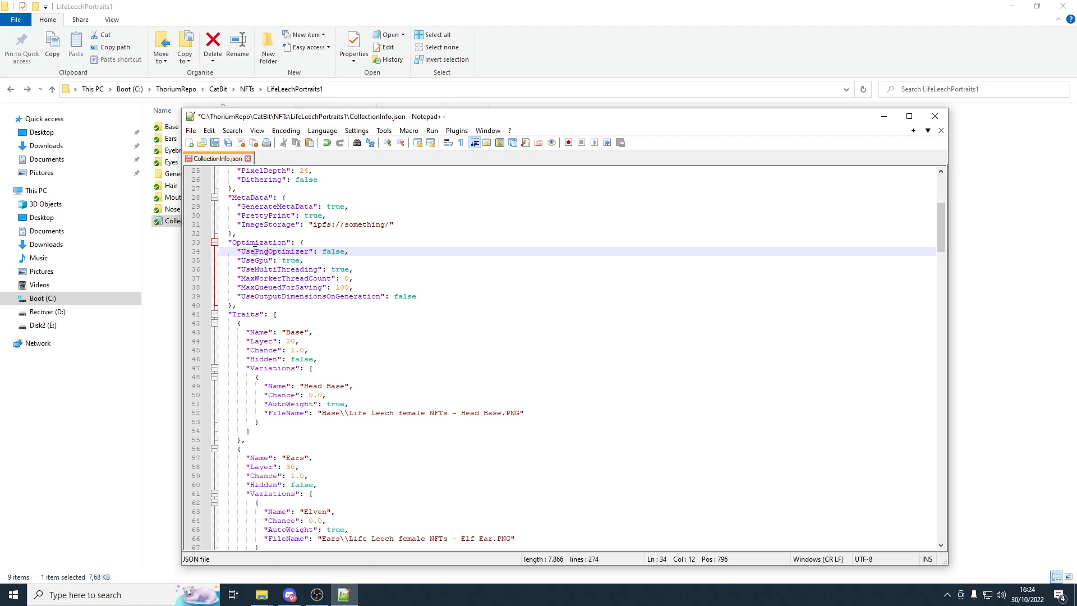
drag(255, 251, 309, 252)
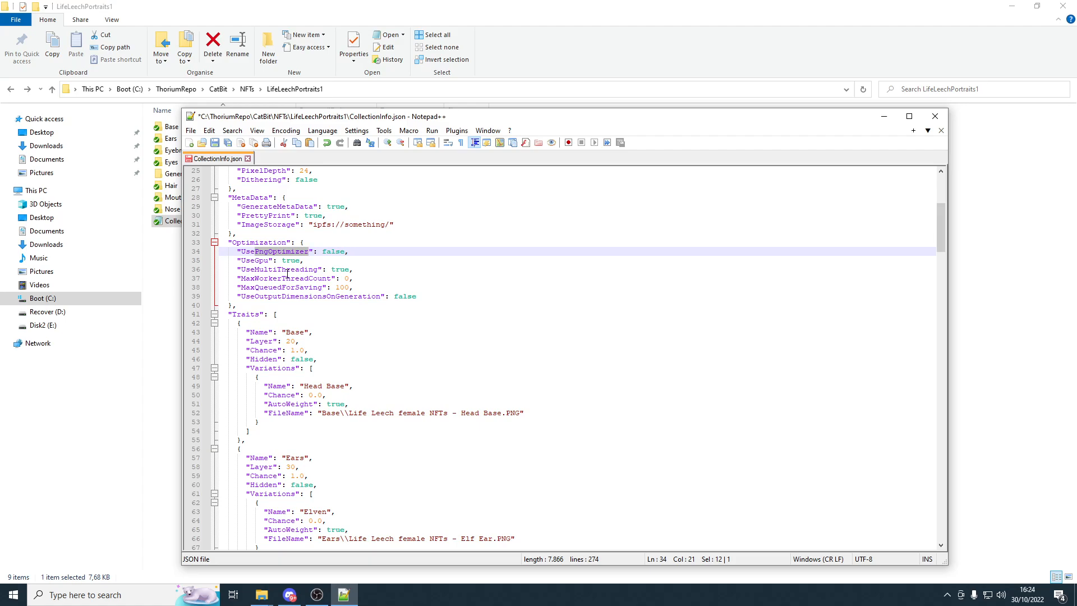
- Replace the UsePngOptimizer value in the Optimization block with true and restore it to false
double_click(333, 252)
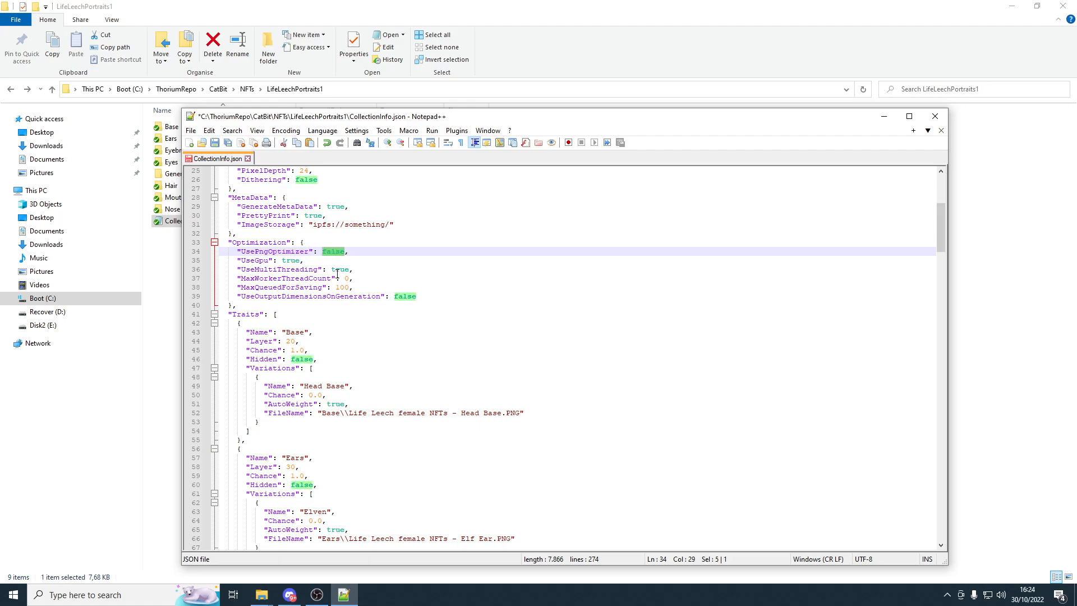
text(true)
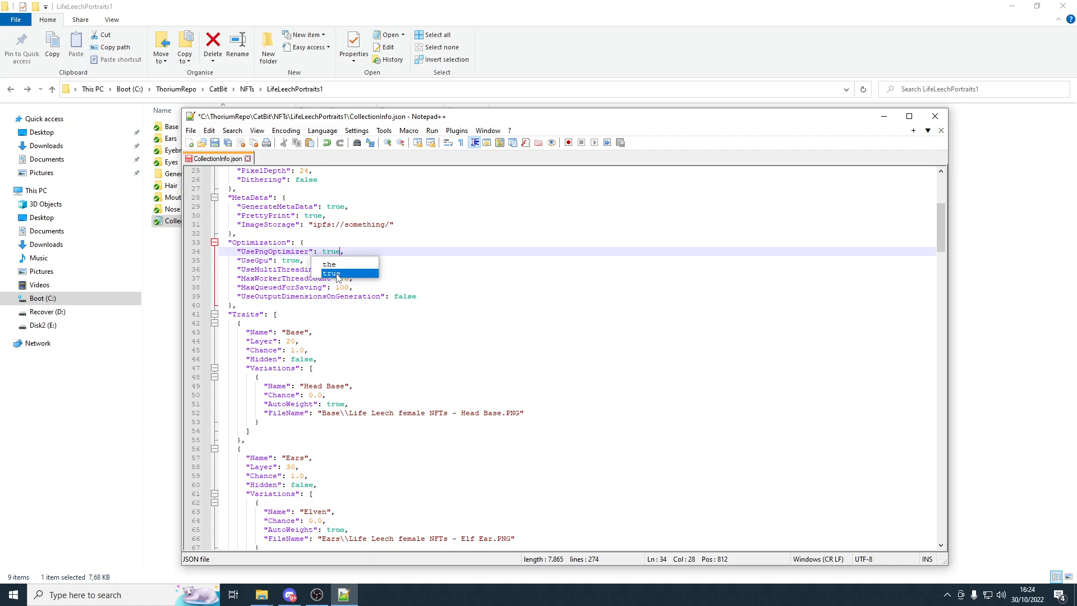
key(BackSpace)
key(BackSpace)
key(BackSpace)
key(BackSpace)
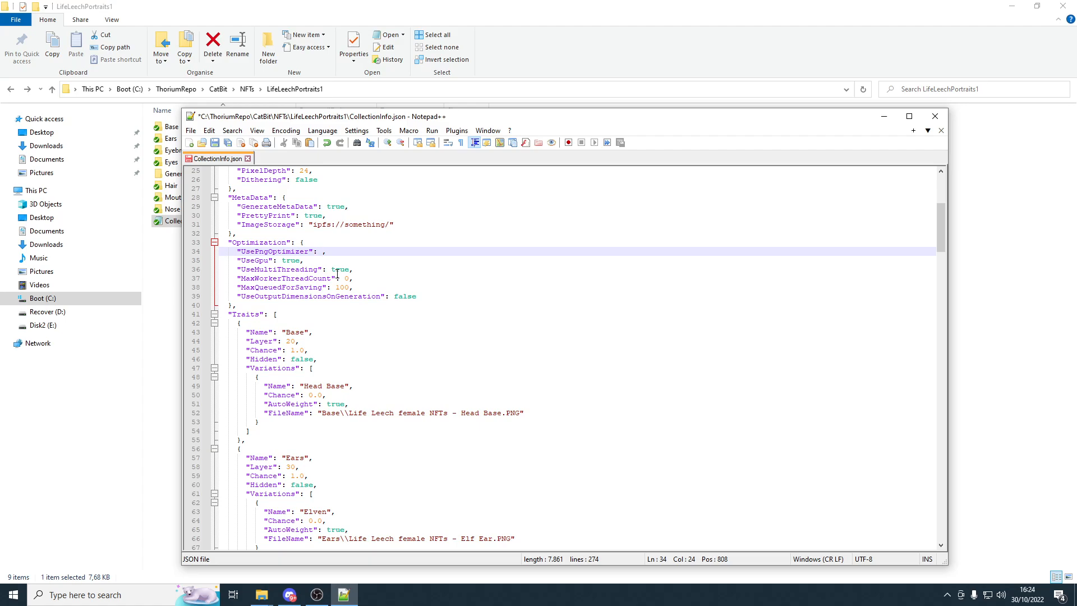
text(fa)
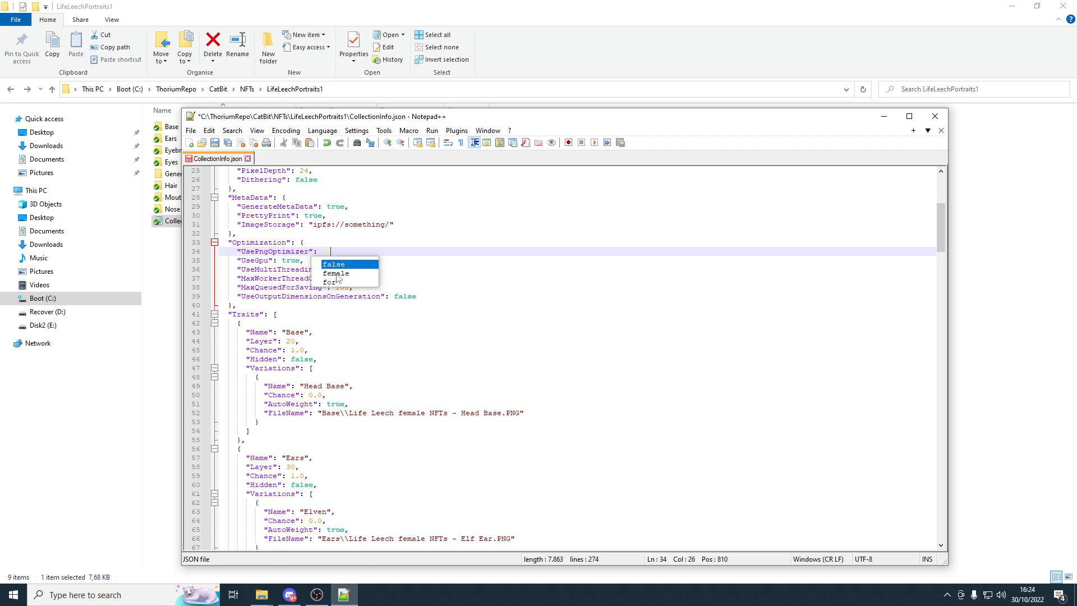
text(lse)
click(301, 259)
drag(349, 252, 237, 251)
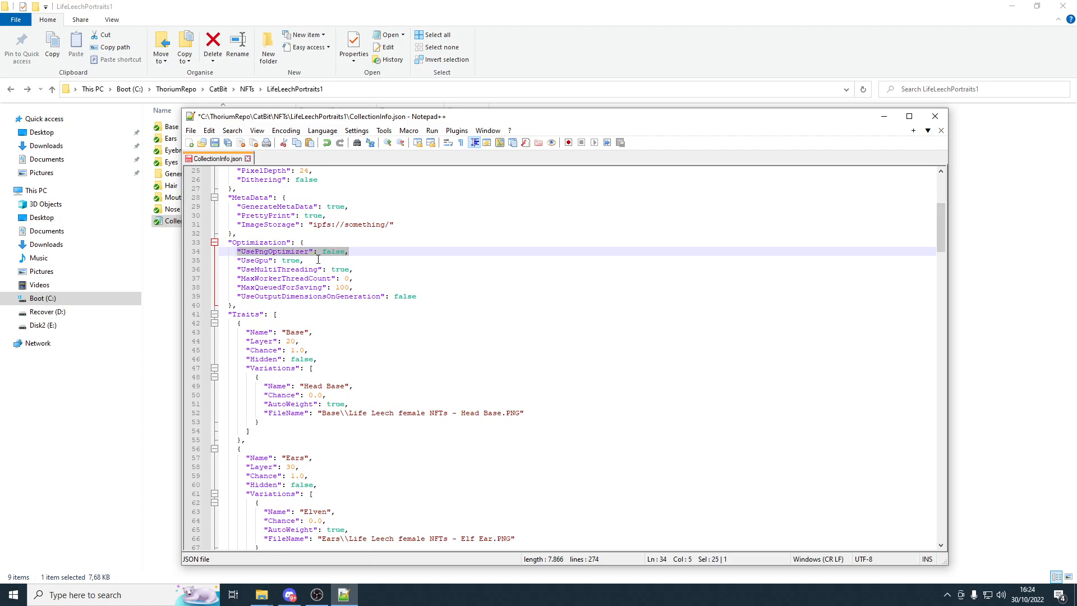
- Replace the UseGpu value in the Optimization block with false and restore it to true
double_click(264, 261)
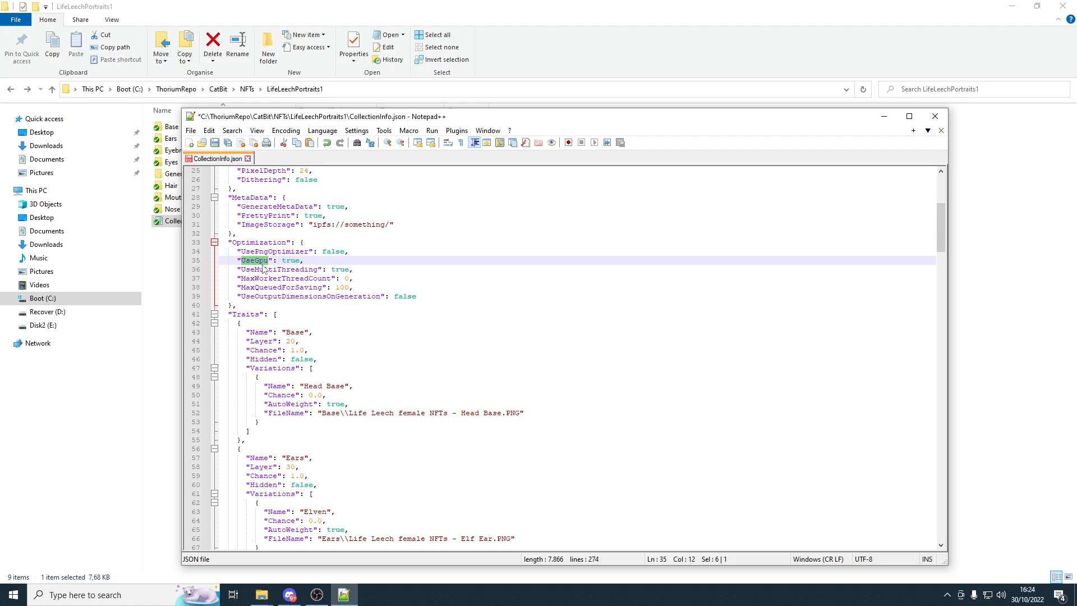
double_click(290, 260)
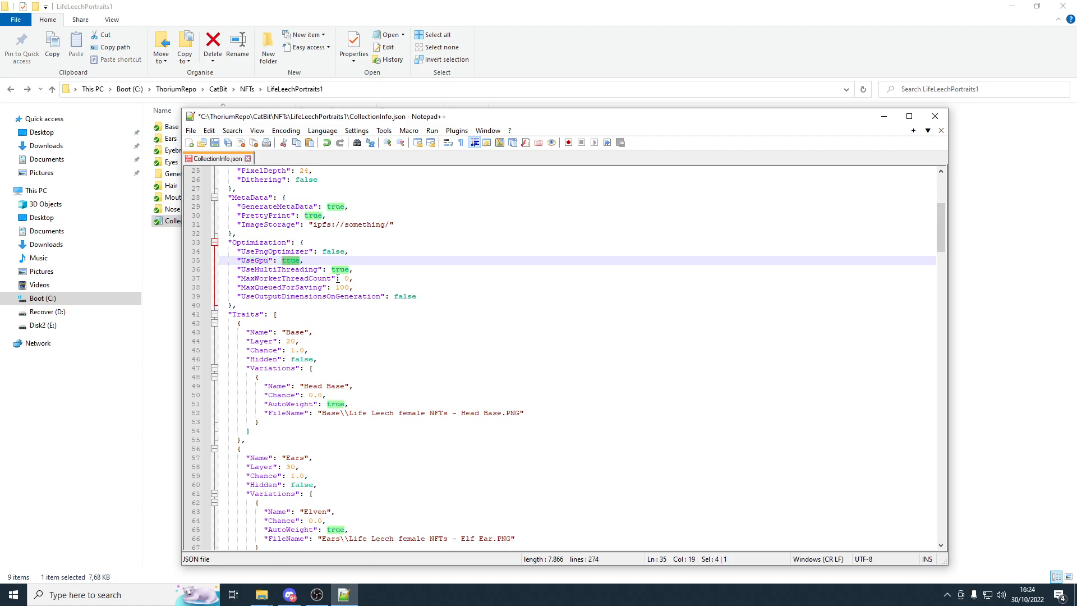
text(false)
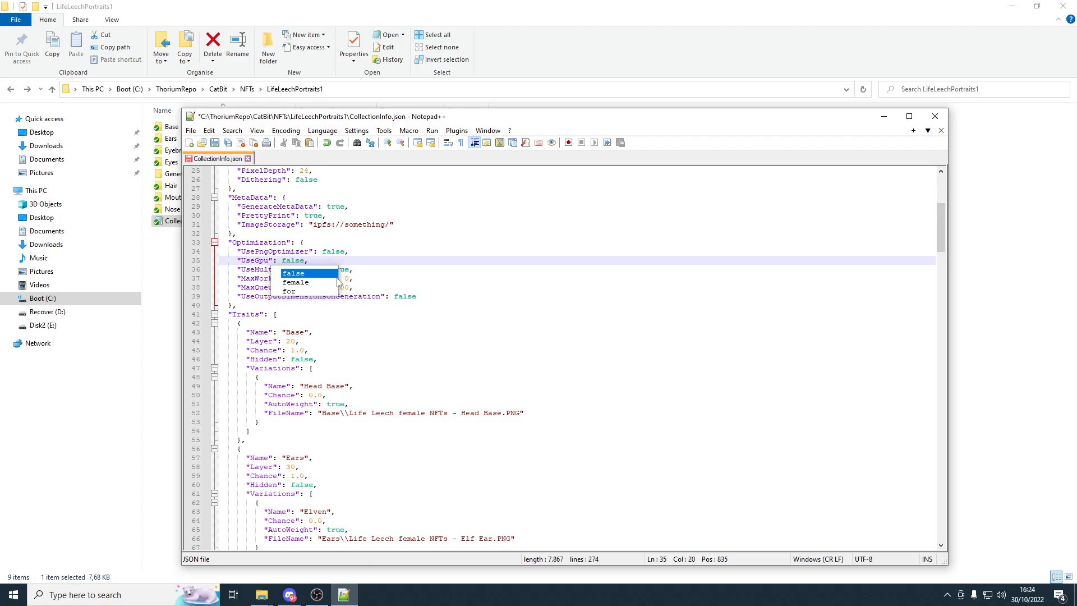
key(BackSpace)
key(BackSpace)
key(BackSpace)
key(BackSpace)
key(BackSpace)
text(true)
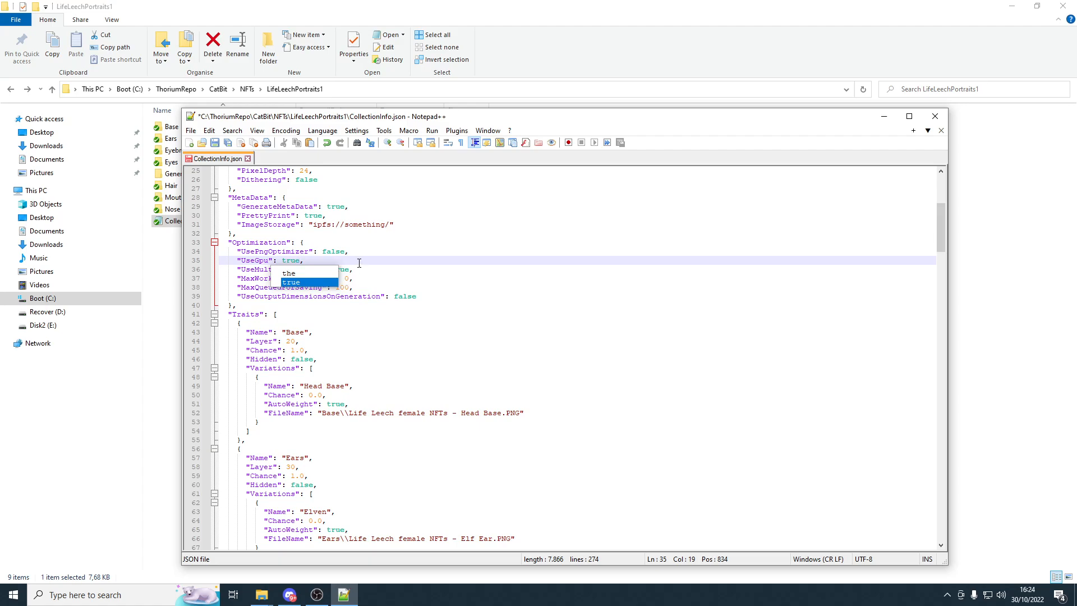
key(End)
- Examine the UseGpu setting and its value in the Optimization block
double_click(290, 260)
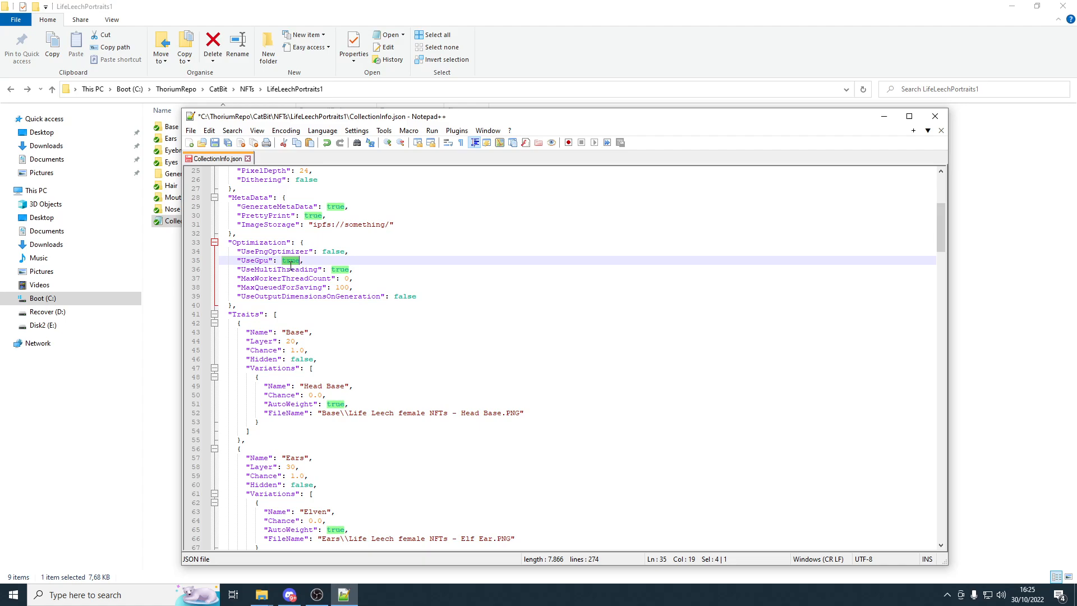
double_click(247, 262)
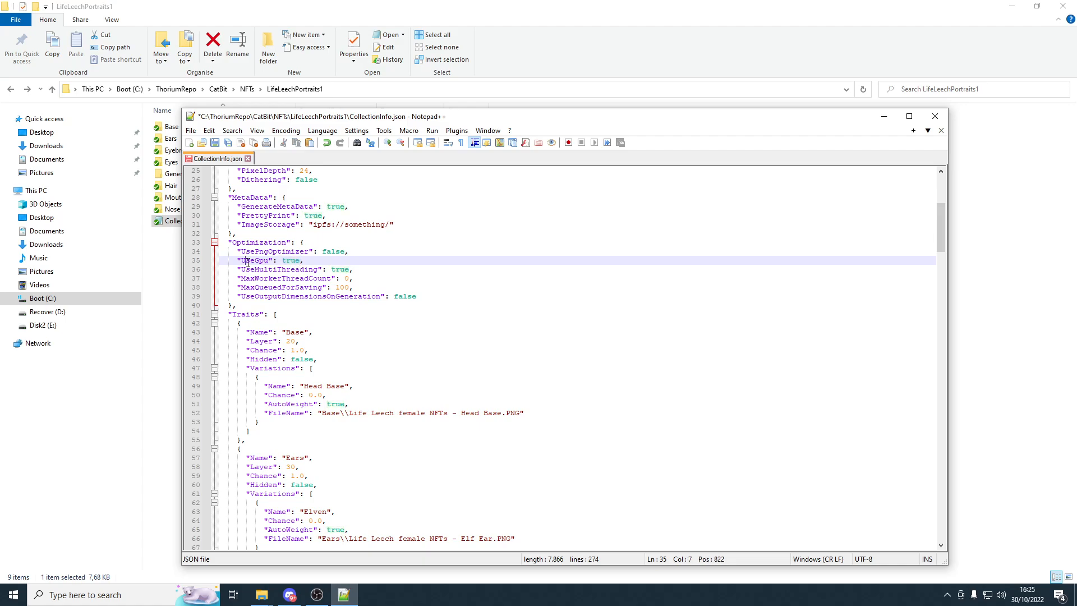
double_click(295, 262)
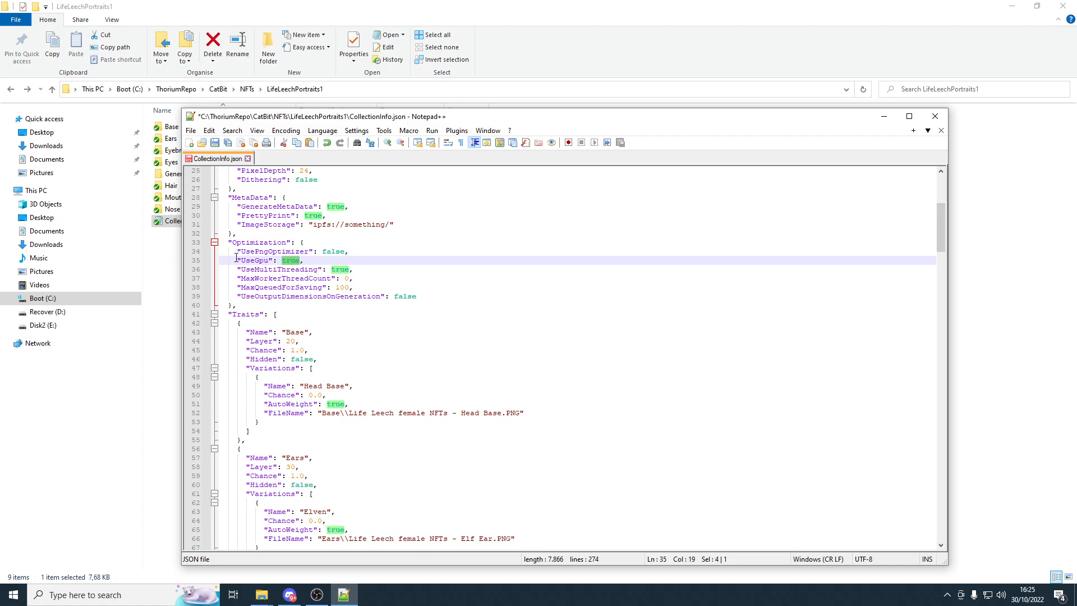
drag(236, 260, 305, 261)
click(306, 261)
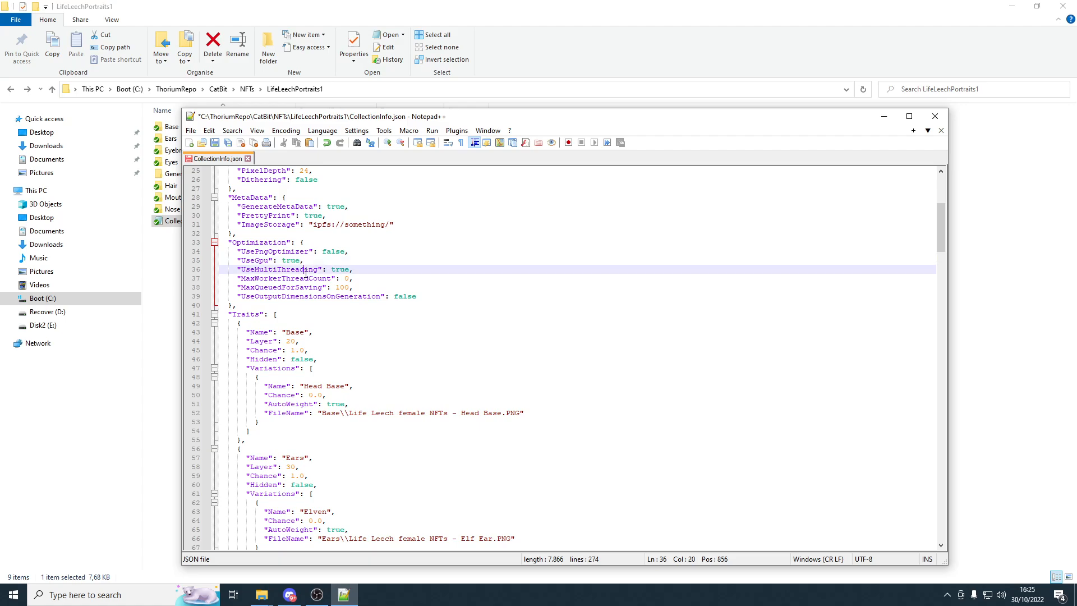
- Examine the UseMultiThreading setting in the Optimization block in relation to UseGpu
double_click(306, 270)
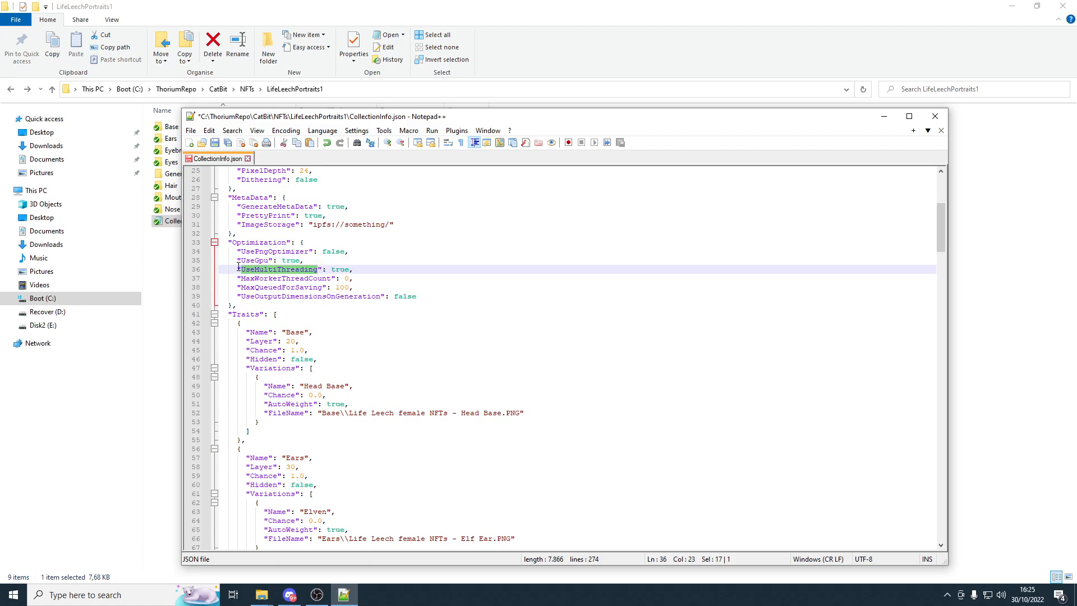
drag(237, 269, 327, 269)
double_click(340, 270)
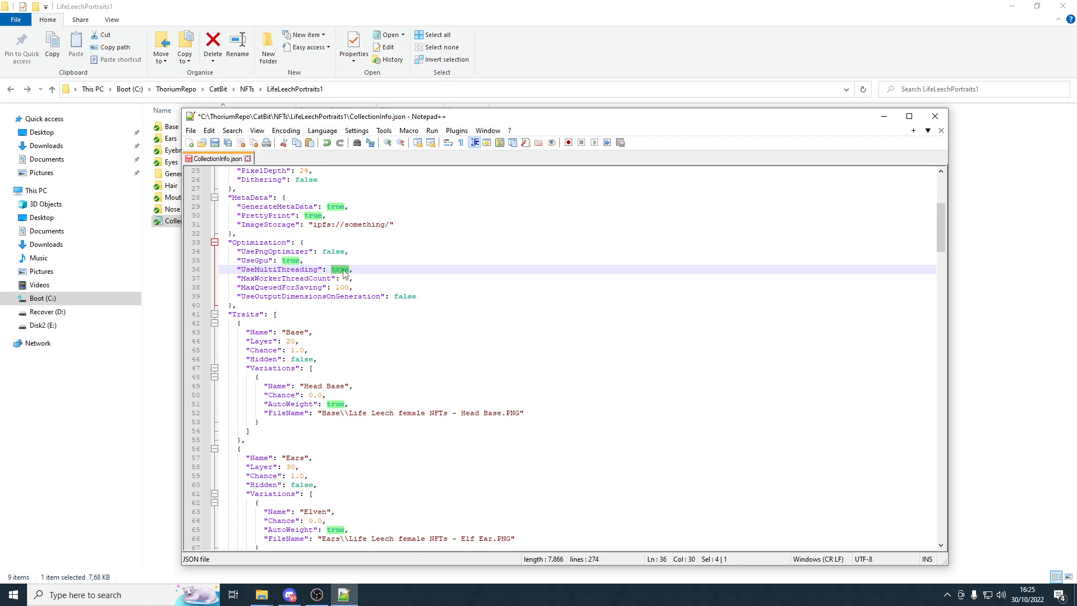
drag(322, 270, 239, 269)
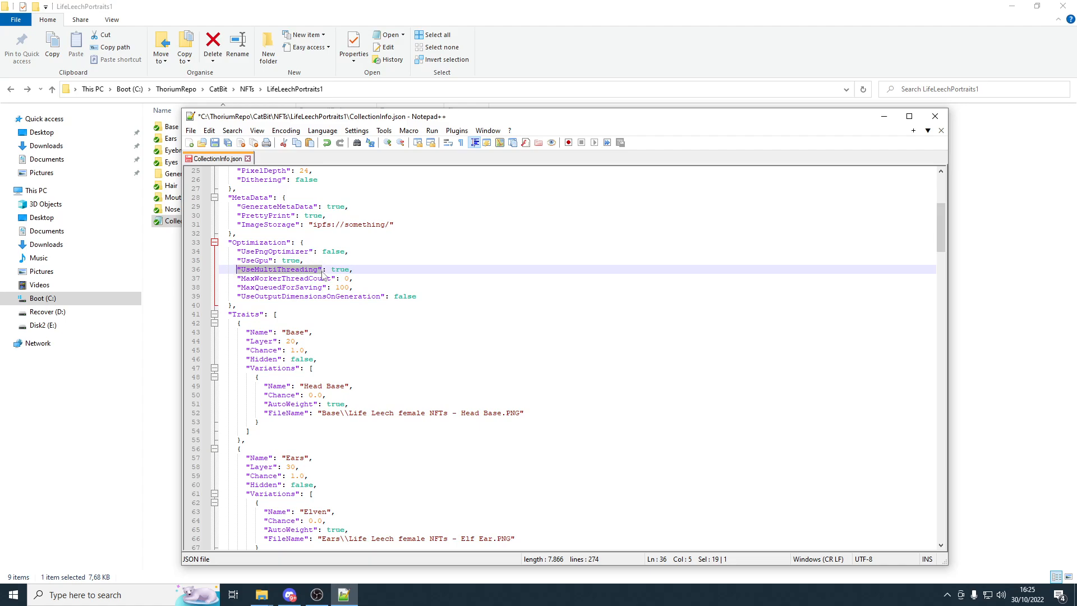
click(269, 274)
double_click(266, 273)
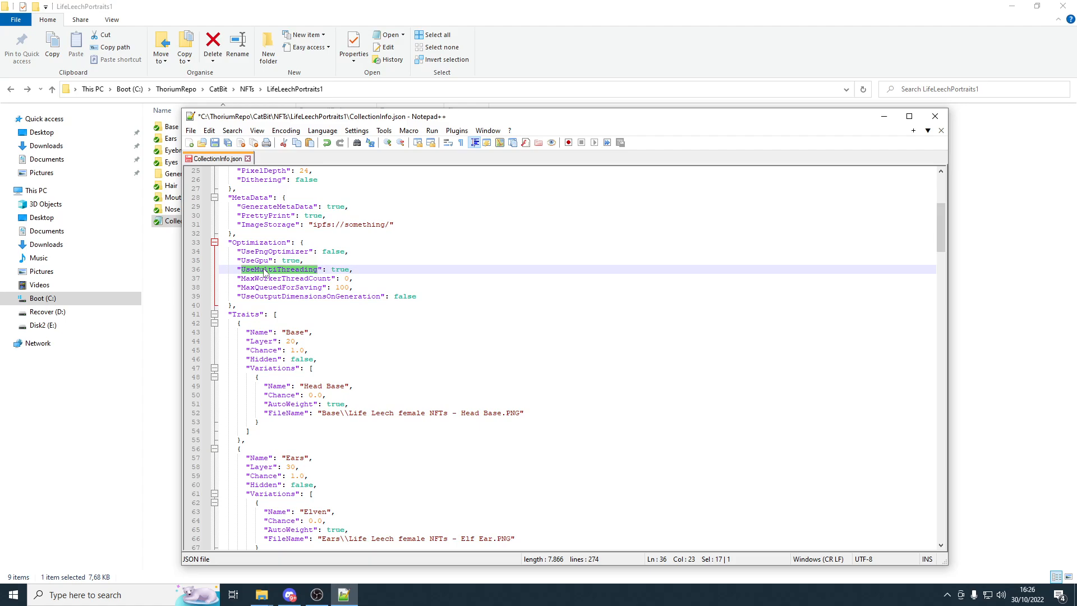
double_click(249, 262)
click(267, 270)
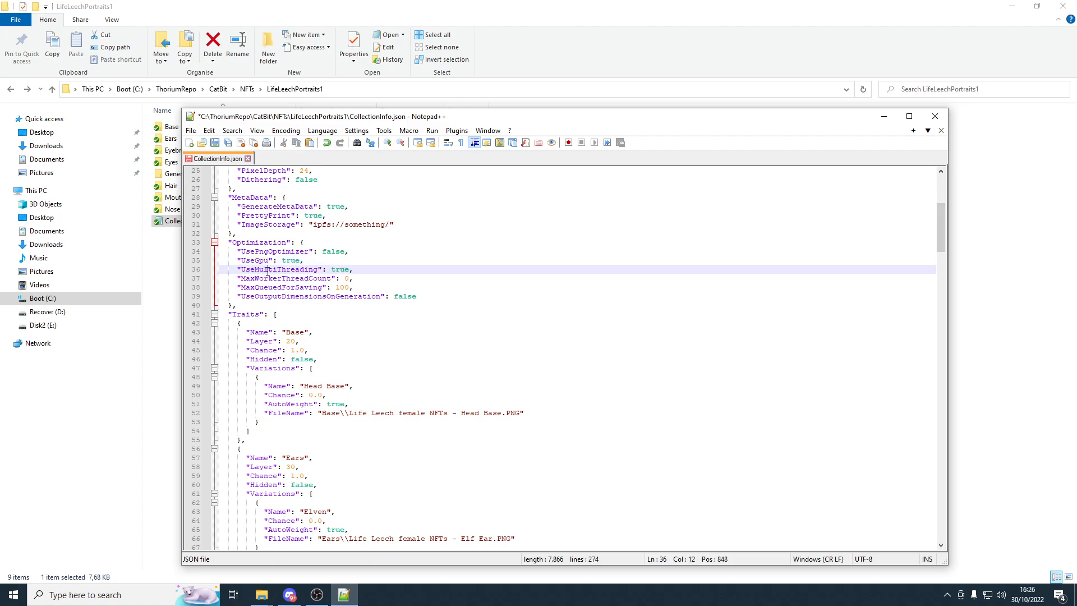
drag(242, 269, 318, 269)
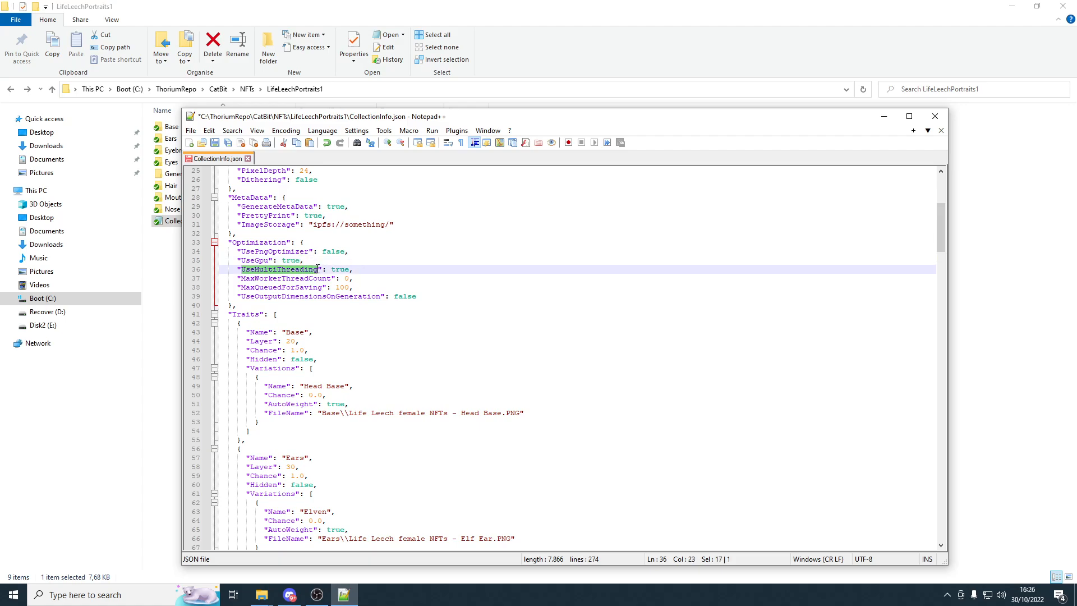
click(290, 271)
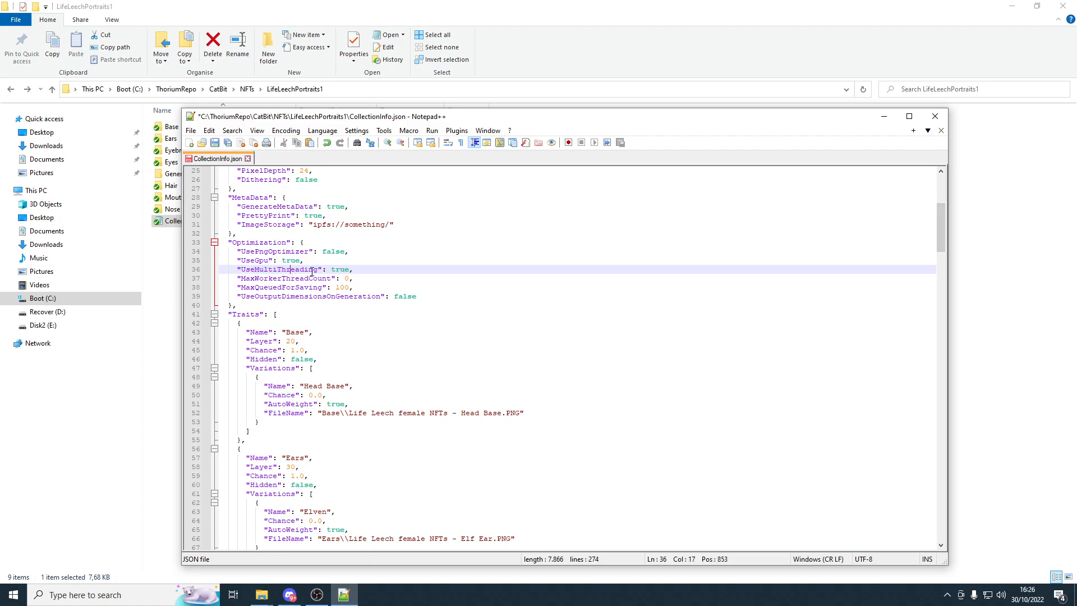
drag(317, 269, 241, 269)
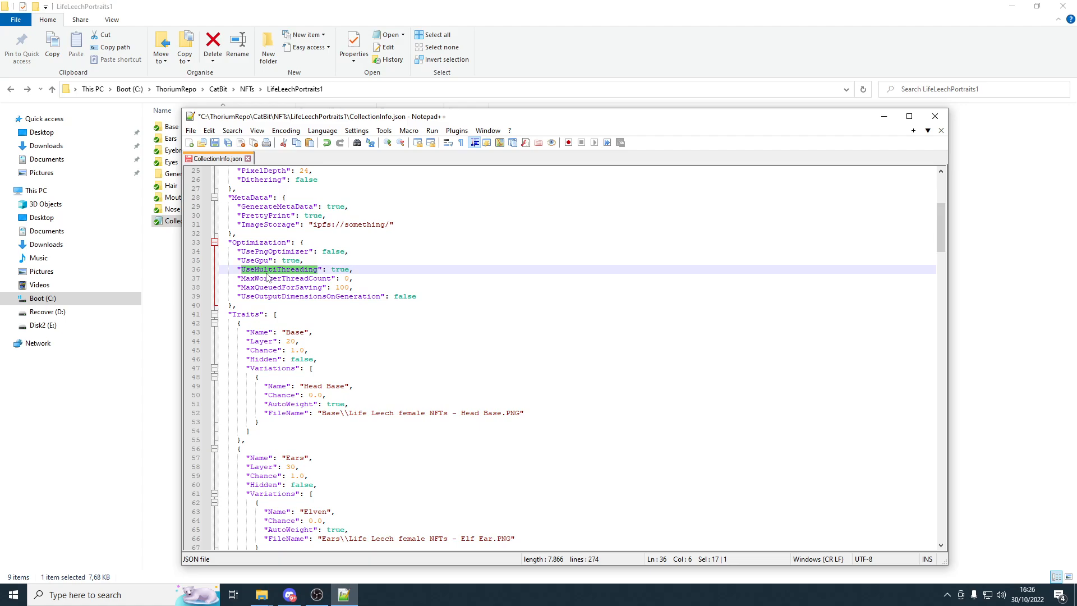
- Replace the MaxWorkerThreadCount value in the Optimization block with 2 and restore it to 0
drag(242, 279, 262, 278)
drag(262, 279, 331, 275)
double_click(346, 279)
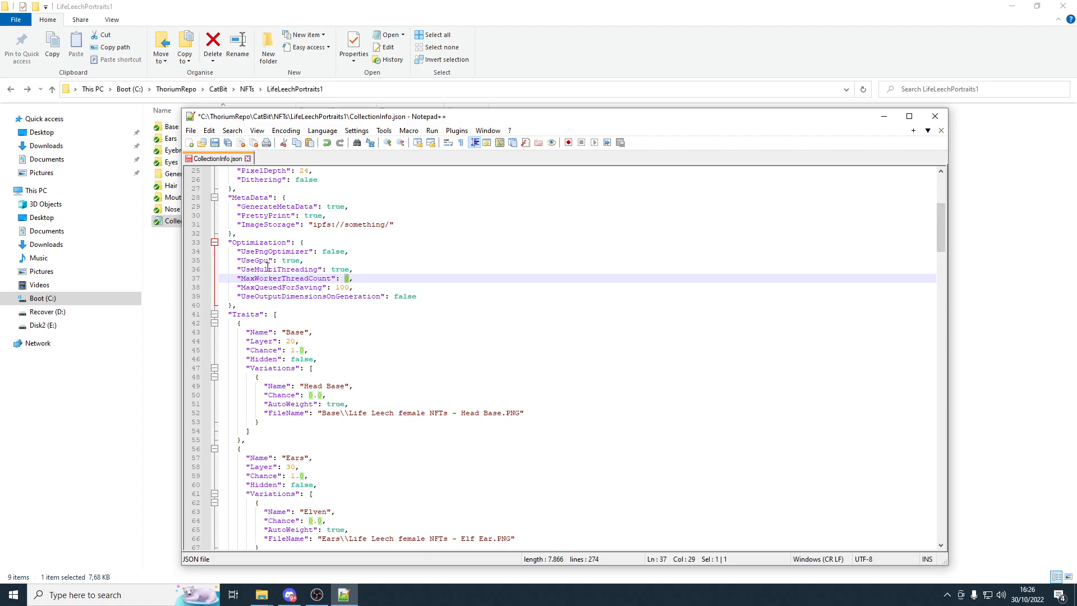
click(354, 288)
drag(350, 278, 345, 279)
text(2)
key(BackSpace)
text(0)
- Examine the MaxQueuedForSaving and UseOutputDimensionsOnGeneration settings in the Optimization block
double_click(346, 287)
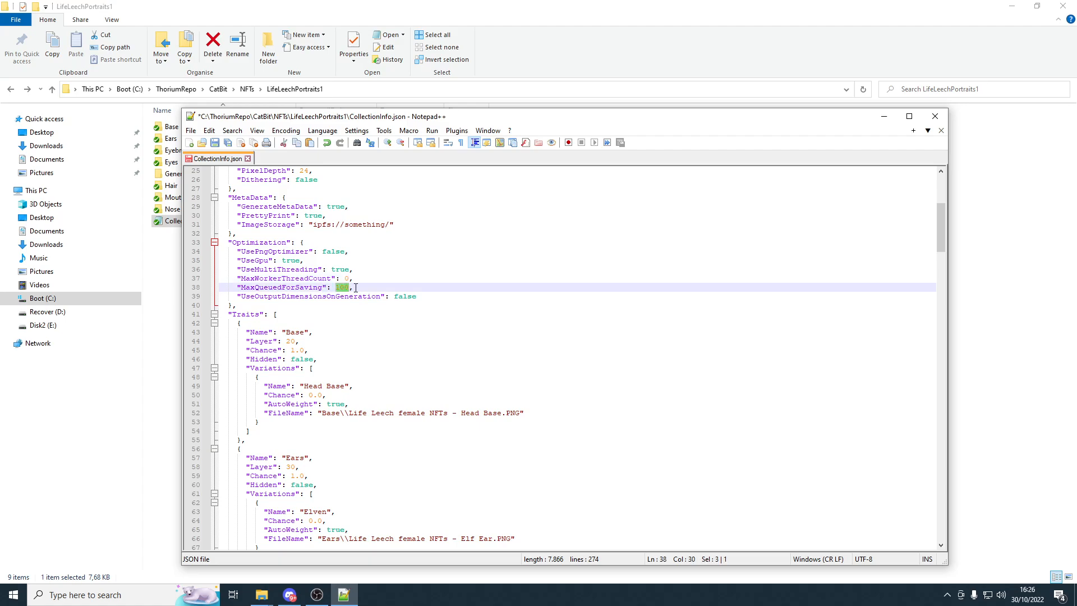
click(356, 288)
key(Left)
key(Left)
drag(241, 296, 385, 299)
click(368, 296)
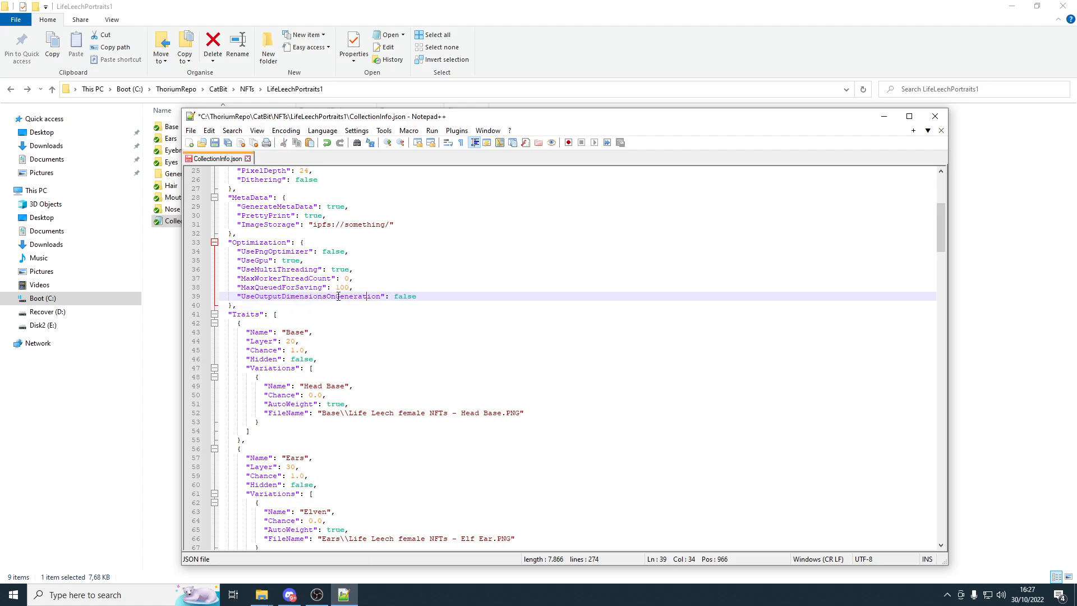
- Examine the start of the Traits list and its first entry, the Base trait
scroll(339, 296, down, 1)
scroll(324, 261, down, 2)
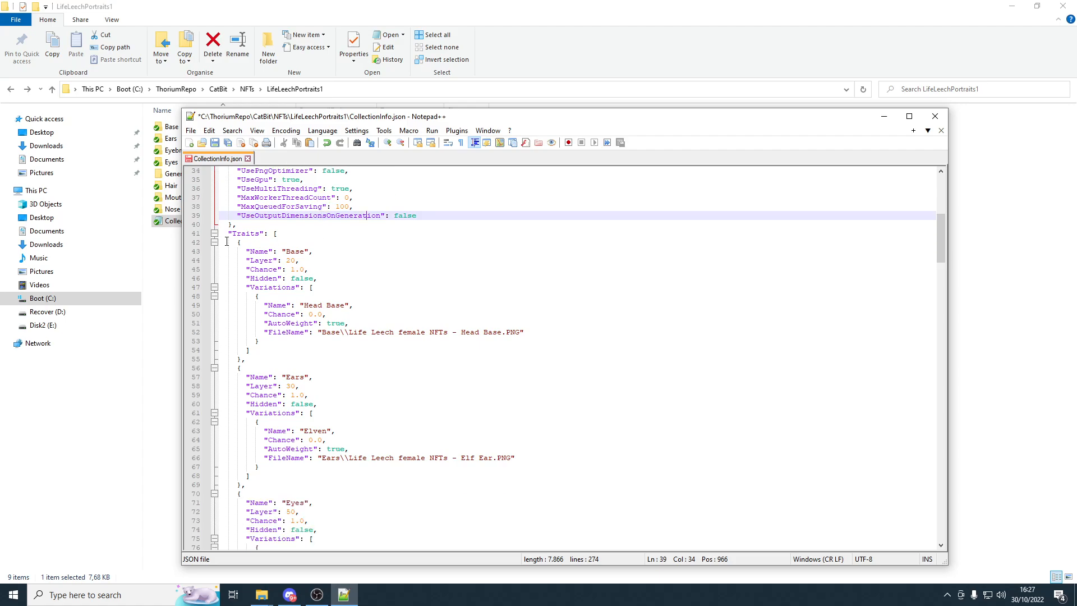
click(222, 232)
drag(223, 232, 341, 244)
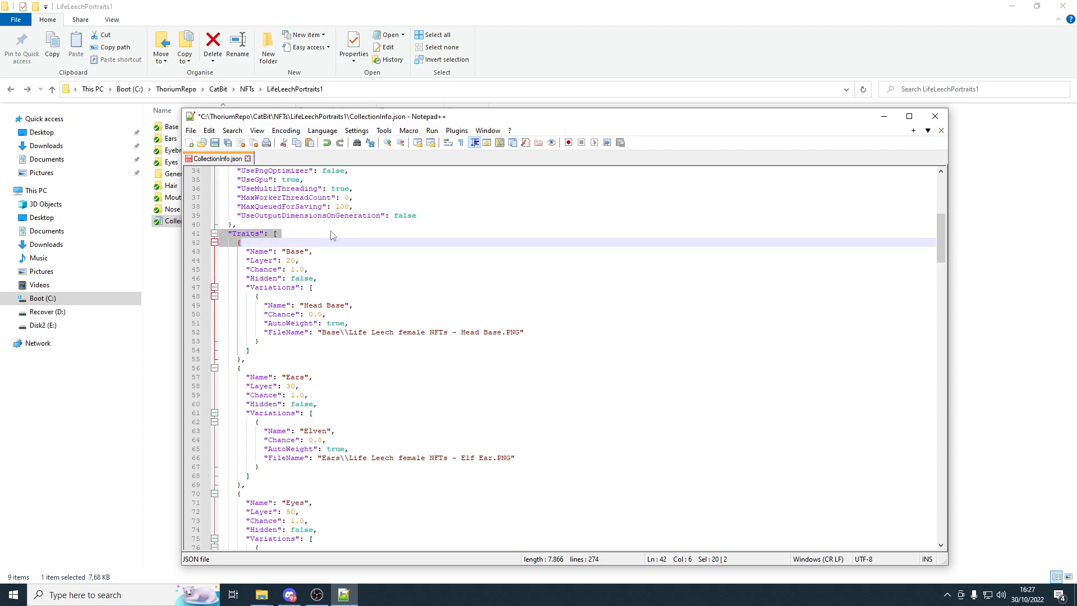
click(334, 235)
drag(227, 234, 289, 242)
scroll(287, 242, down, 1)
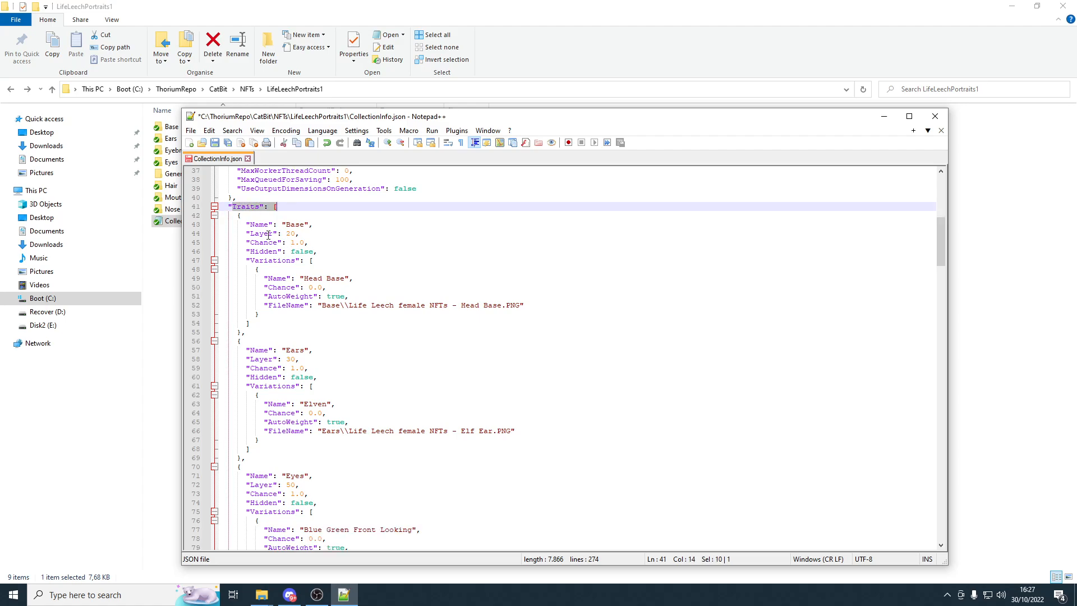
click(262, 215)
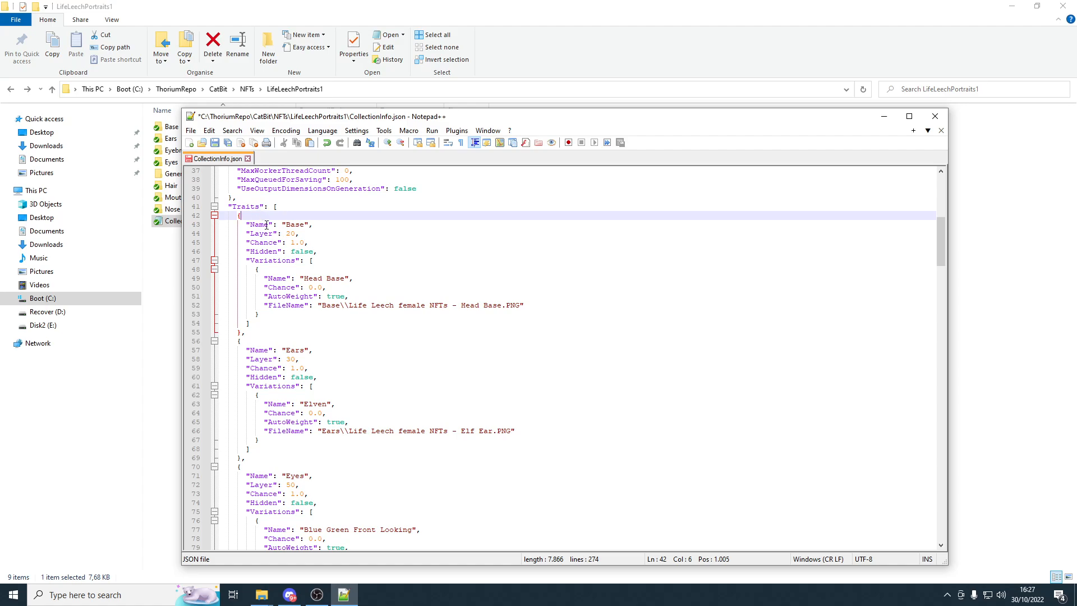
- Examine the entries of the Traits list, looking at how the Base trait's block and its variations are structured
drag(282, 205, 309, 368)
scroll(333, 375, down, 5)
scroll(333, 375, down, 10)
scroll(335, 365, up, 18)
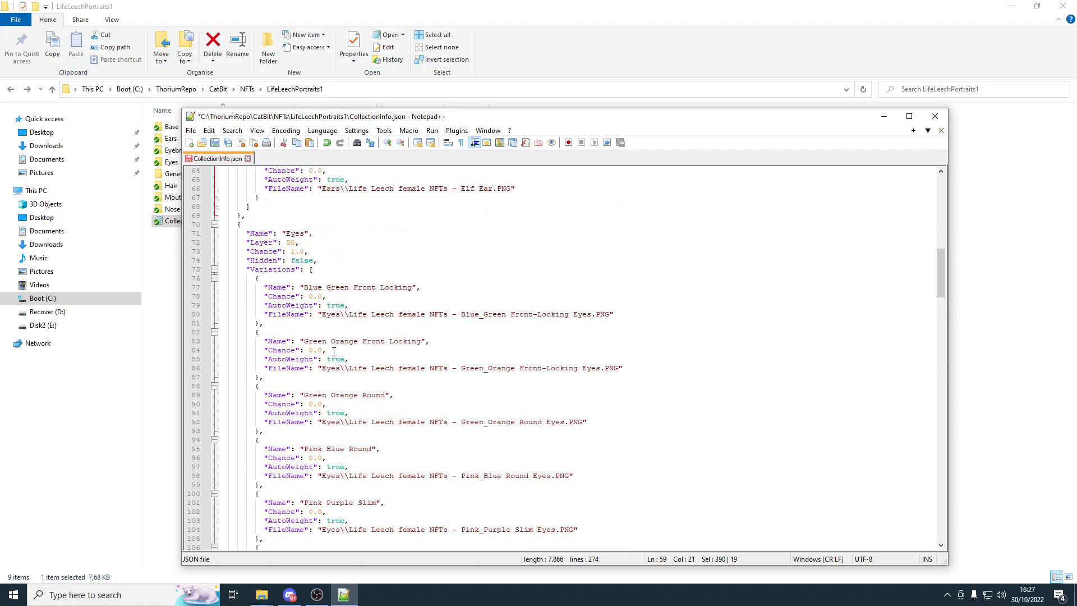
click(312, 294)
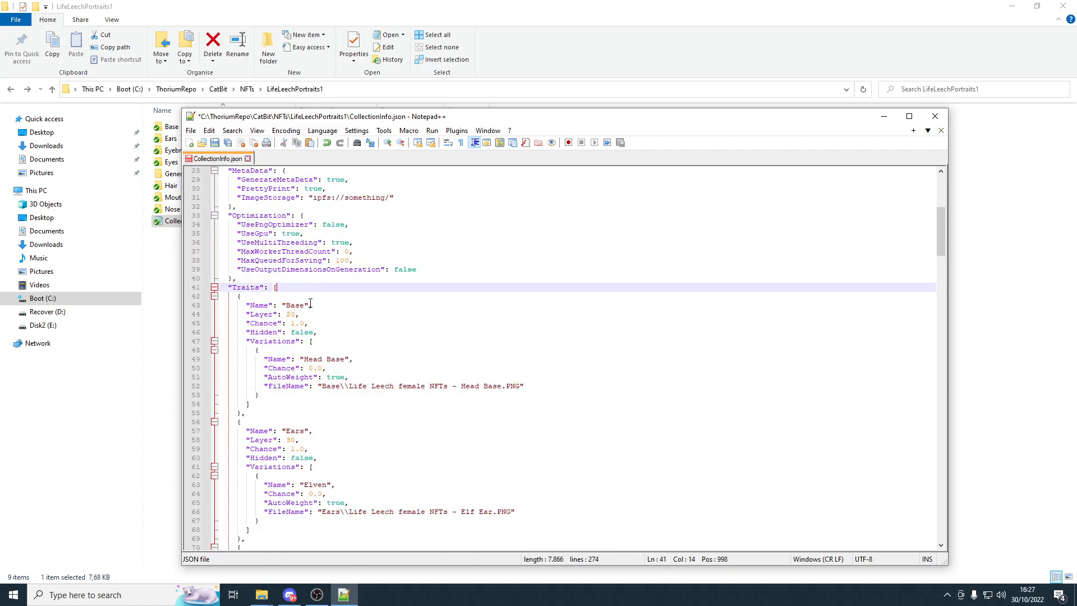
scroll(311, 297, down, 2)
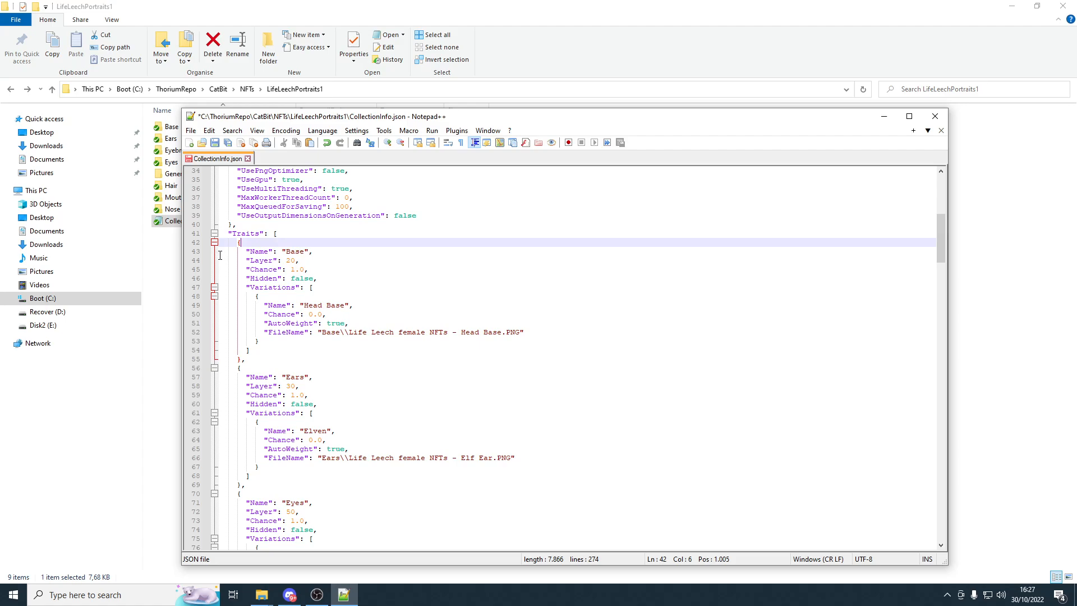
drag(220, 251, 343, 361)
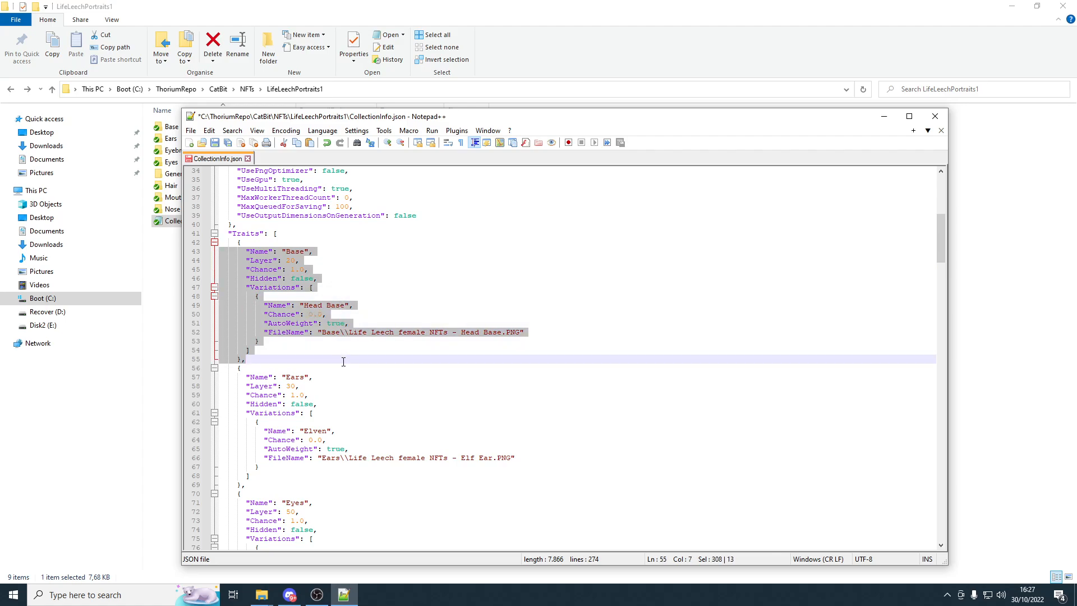
drag(315, 287, 217, 250)
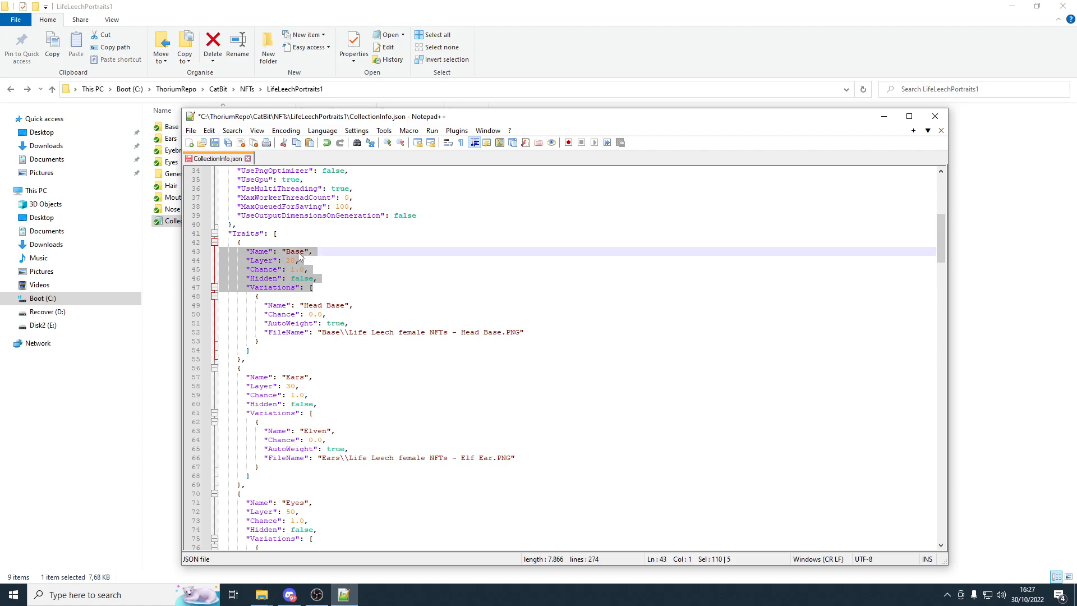
- Examine the Base trait's Name and Layer settings and compare the layer with those of the Ears and Eyes traits
click(300, 252)
click(268, 259)
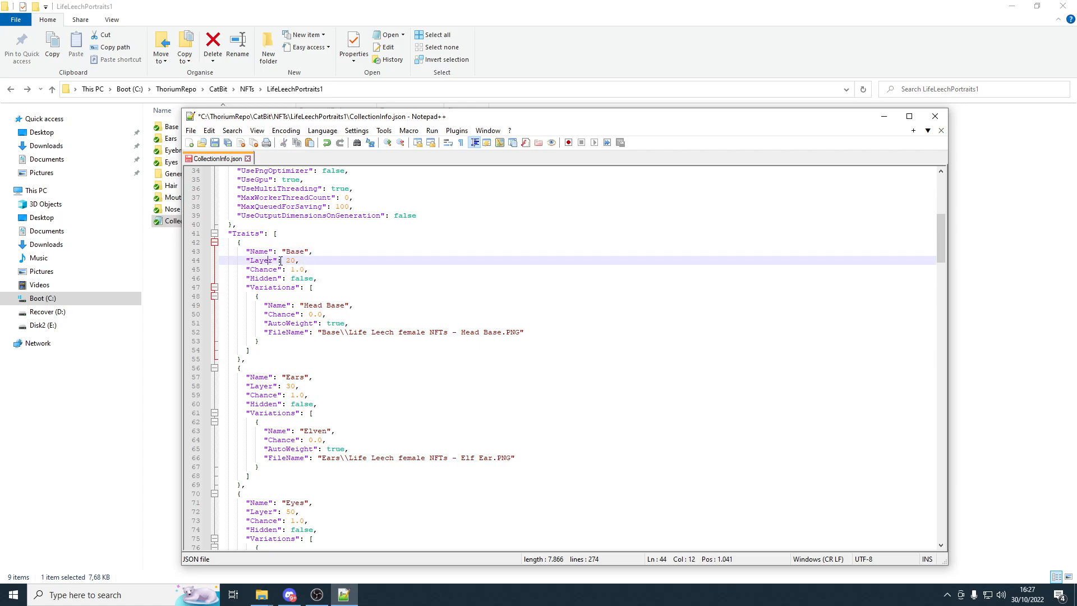
click(272, 262)
scroll(279, 302, down, 3)
scroll(286, 342, down, 3)
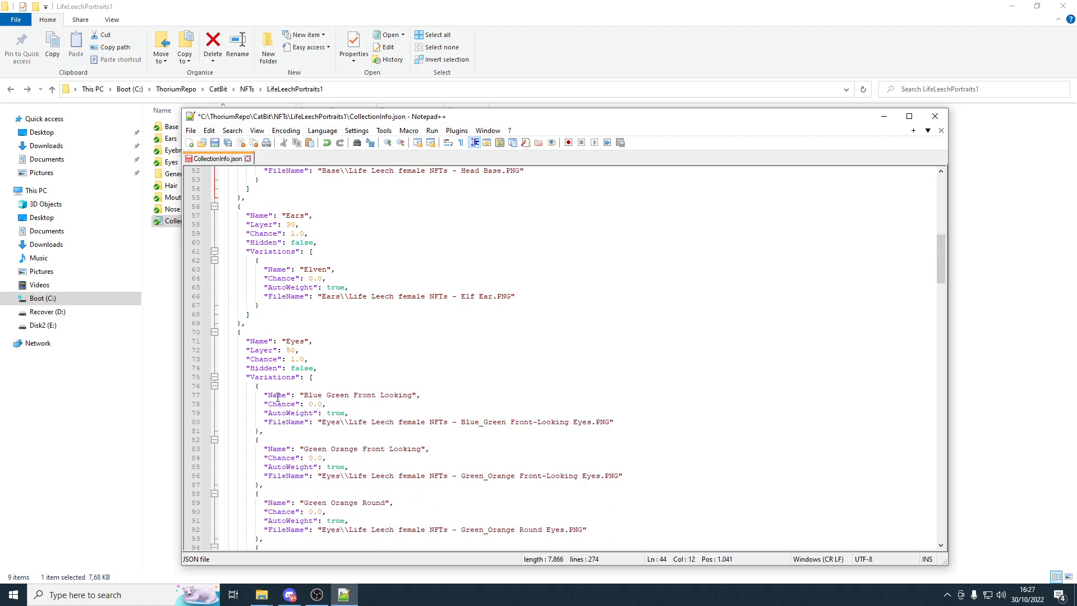
scroll(287, 359, up, 7)
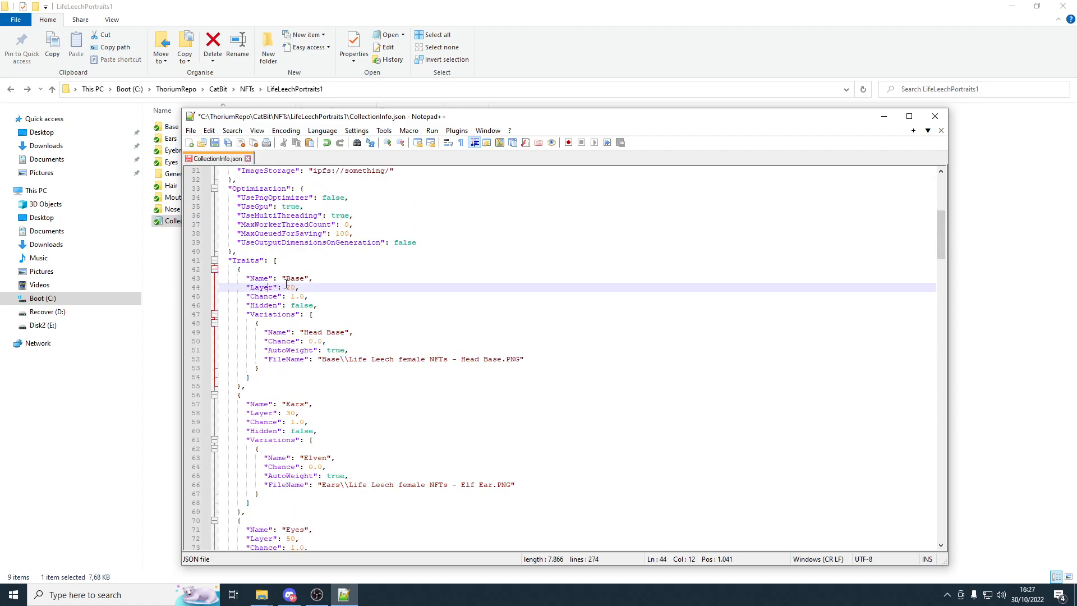
double_click(290, 287)
scroll(308, 292, down, 2)
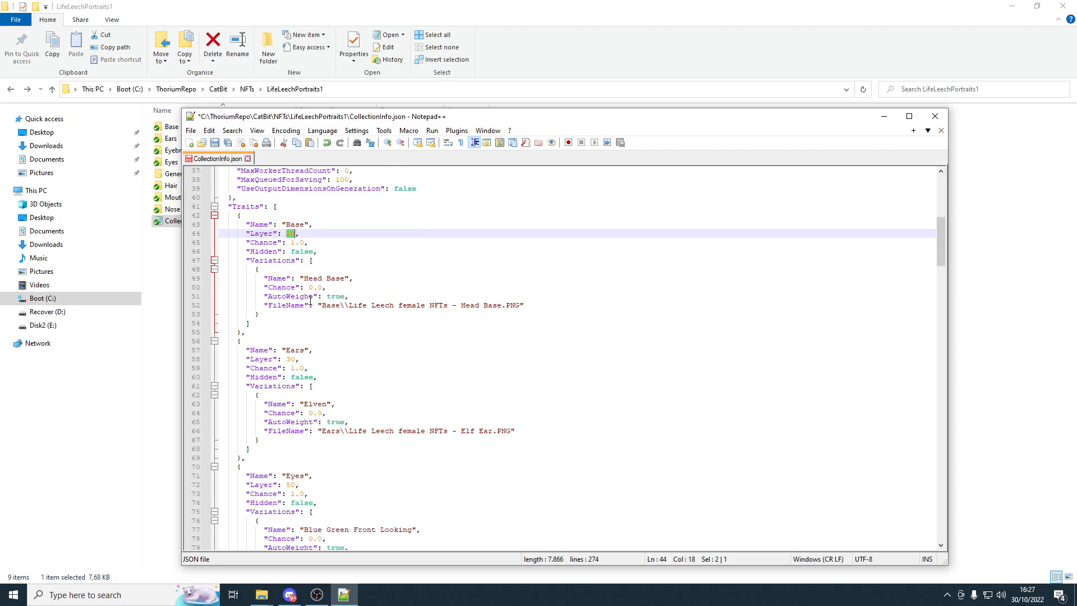
click(247, 243)
click(308, 225)
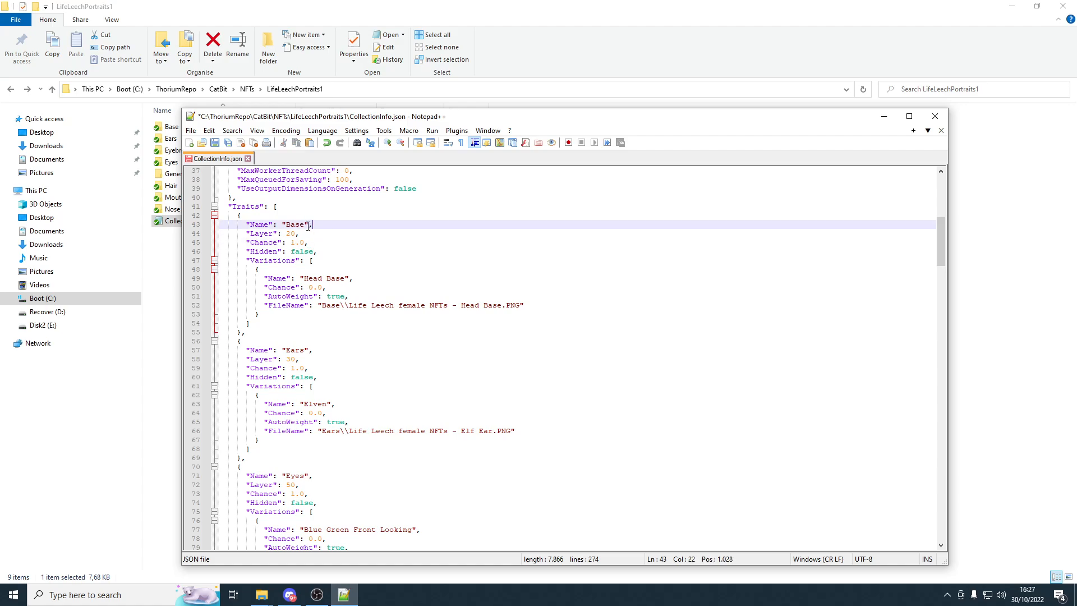
drag(308, 225, 247, 222)
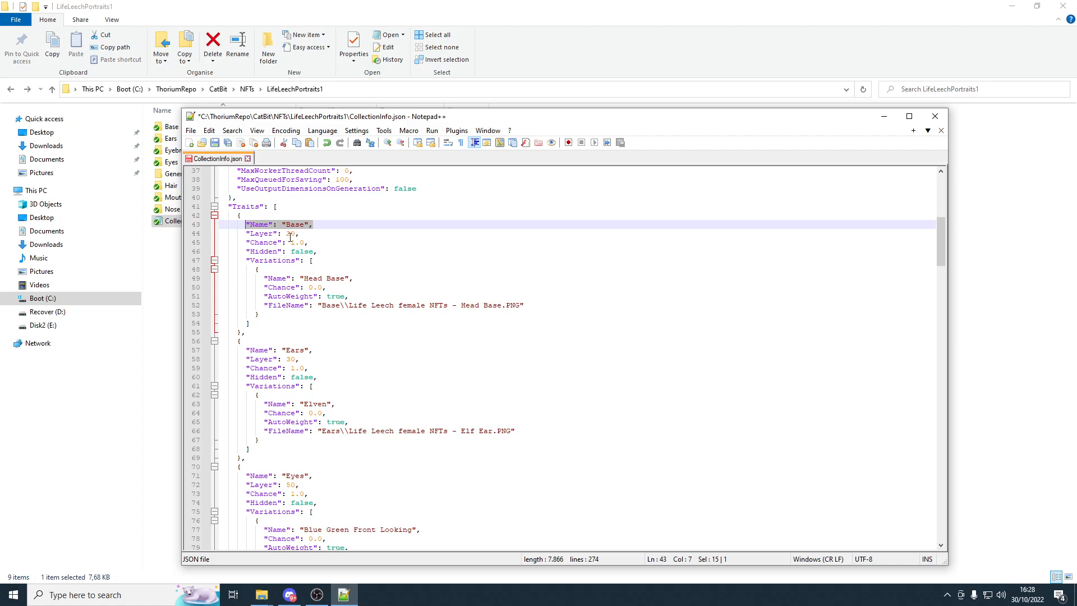
- Replace the Base trait's Chance value with 0.0 and restore it to 1.0
drag(308, 242, 291, 242)
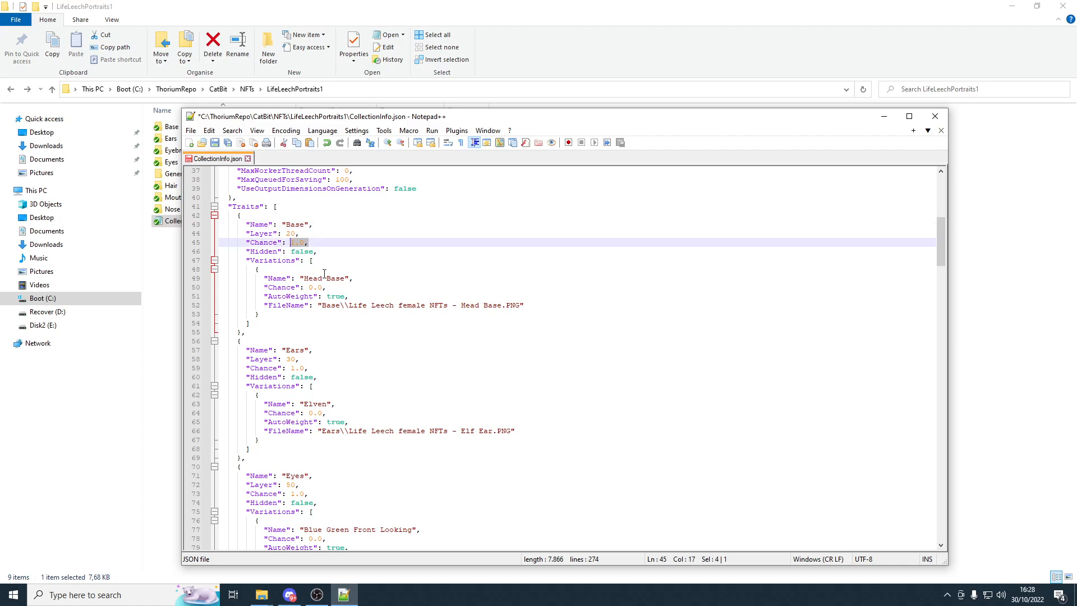
drag(291, 243, 303, 245)
click(301, 243)
drag(294, 245, 291, 244)
text(0)
key(BackSpace)
text(1)
- Examine the Hidden setting of the Base trait
double_click(300, 252)
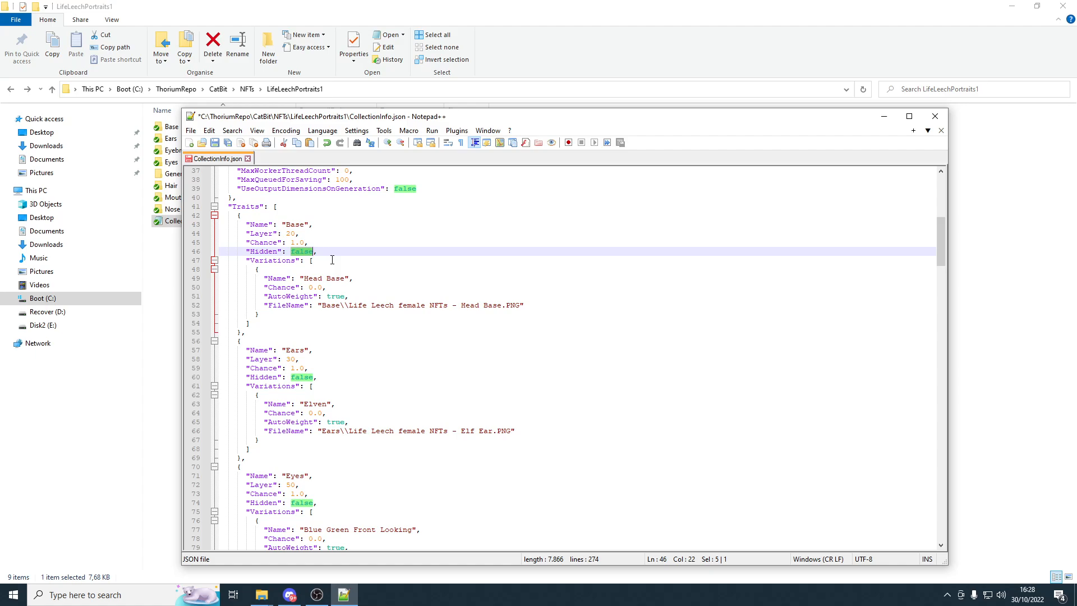
drag(318, 251, 246, 252)
click(273, 252)
double_click(307, 253)
click(319, 252)
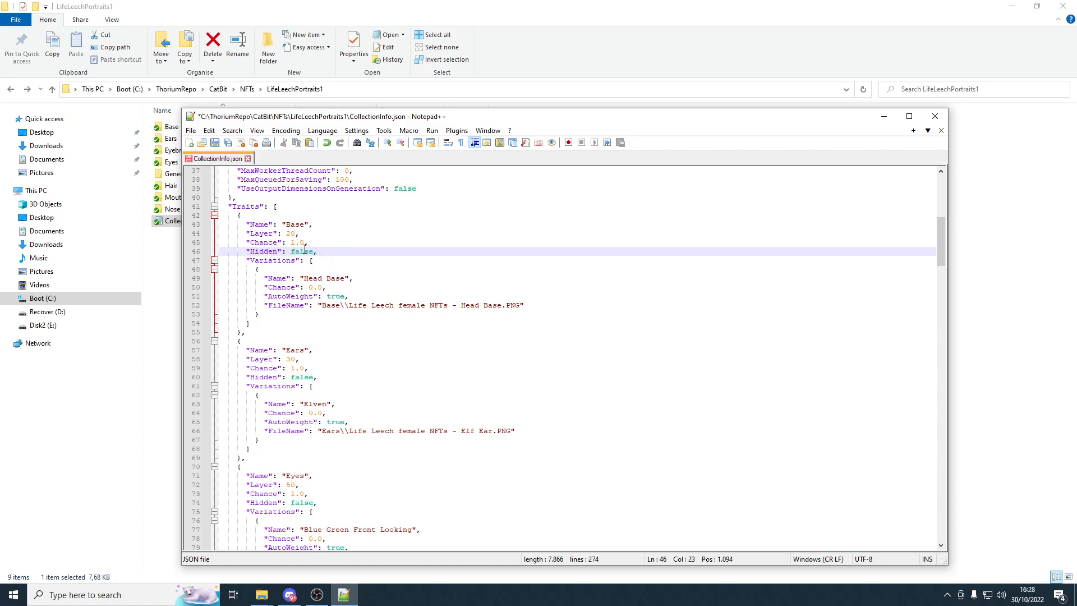
double_click(305, 250)
click(316, 244)
click(323, 252)
- Examine the Head Base variation in the Base trait, including its Name and Chance settings
scroll(322, 243, down, 1)
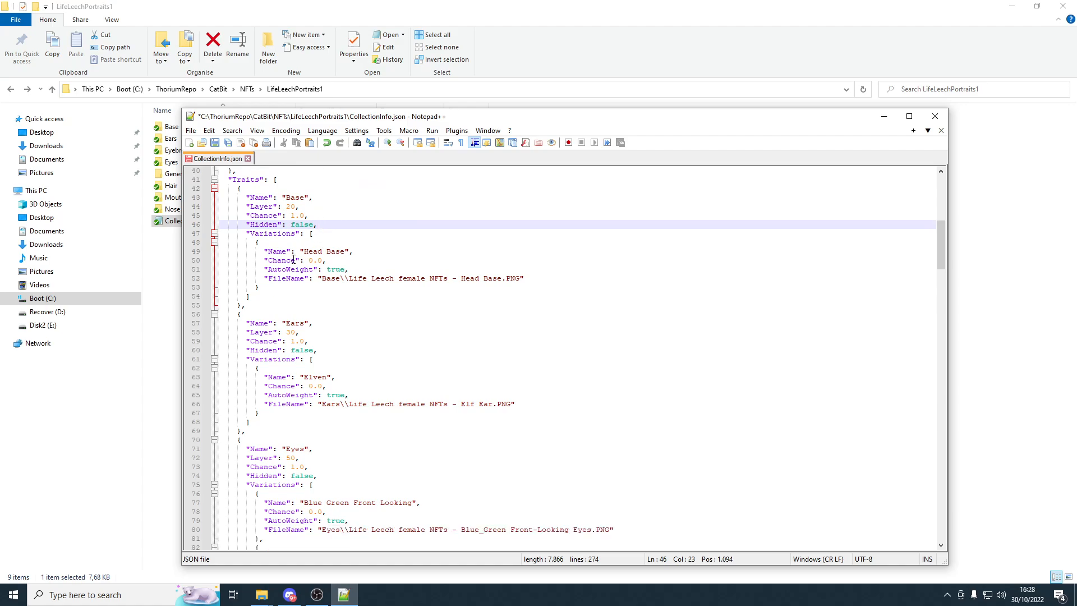
drag(260, 287, 223, 243)
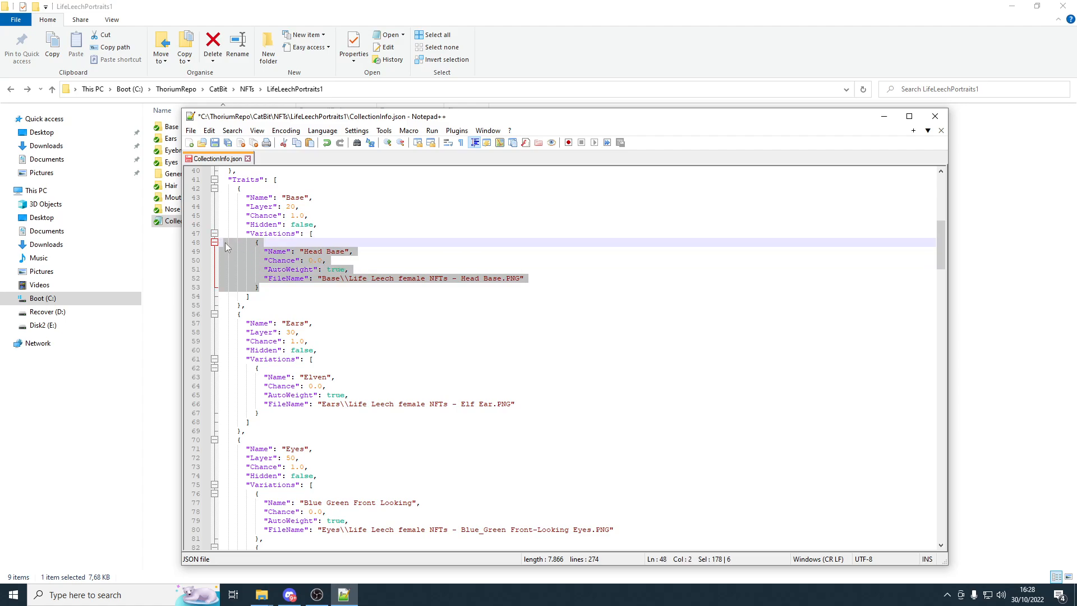
click(328, 262)
drag(303, 251, 327, 261)
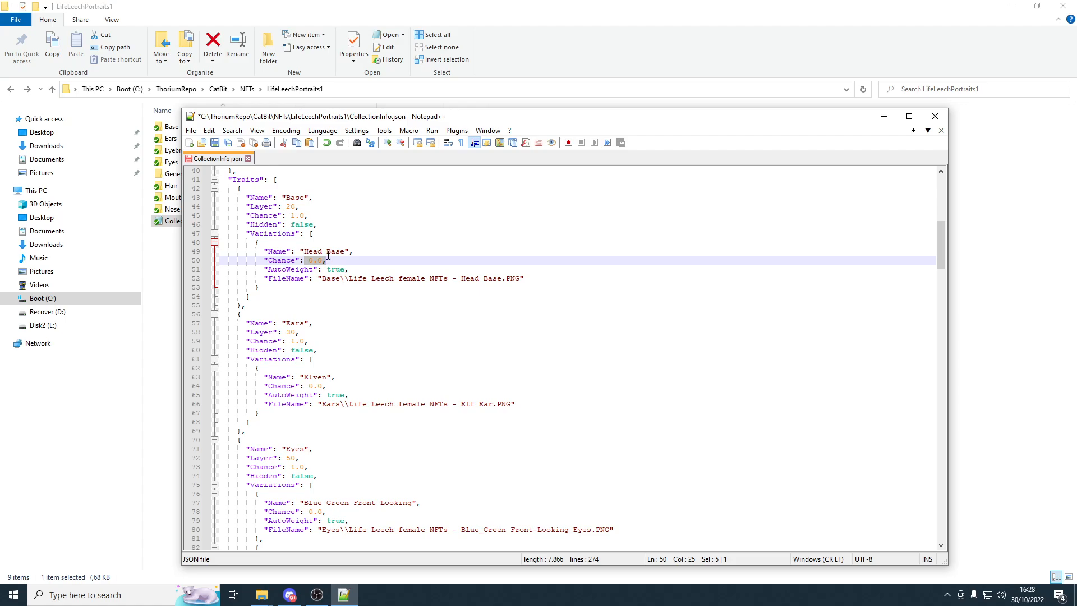
click(326, 261)
drag(330, 262, 265, 261)
- Examine the Head Base variation's AutoWeight and FileName settings and move the editor window aside to uncover the trait folders
double_click(277, 269)
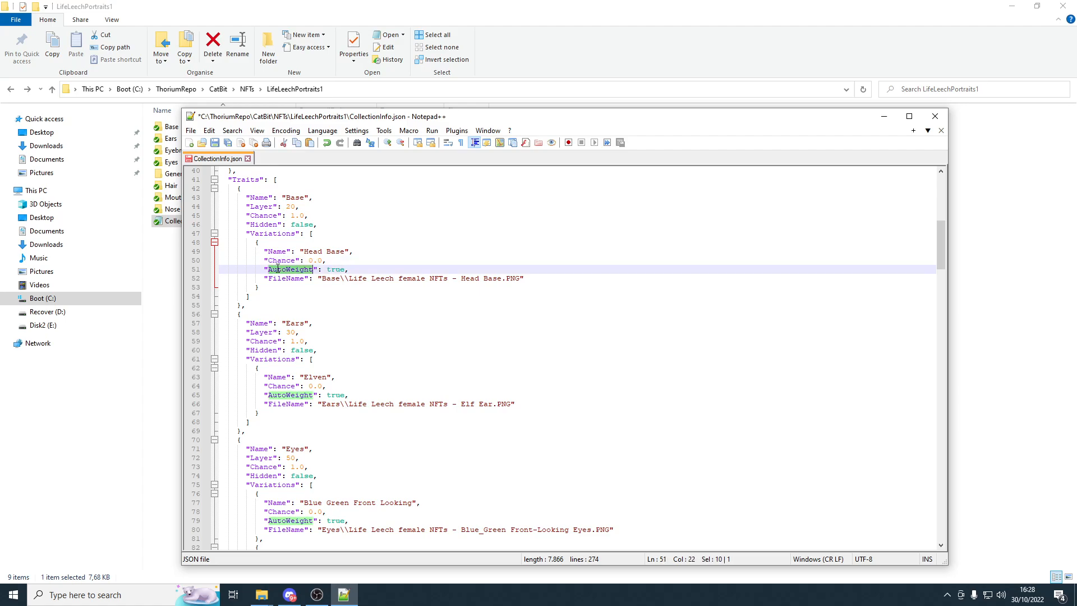
drag(327, 269, 342, 269)
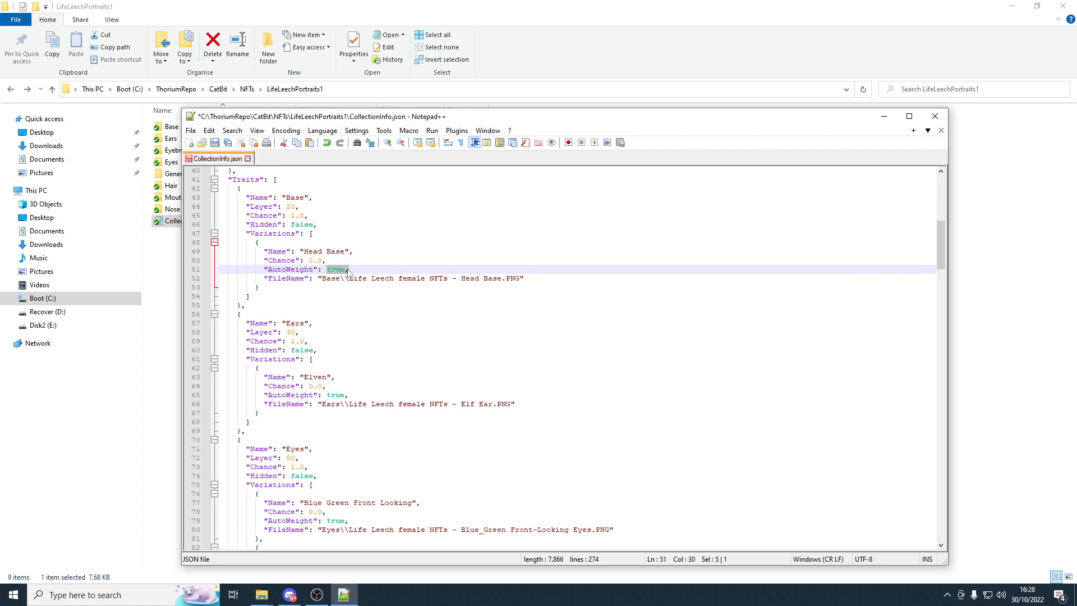
click(352, 269)
drag(328, 261, 308, 261)
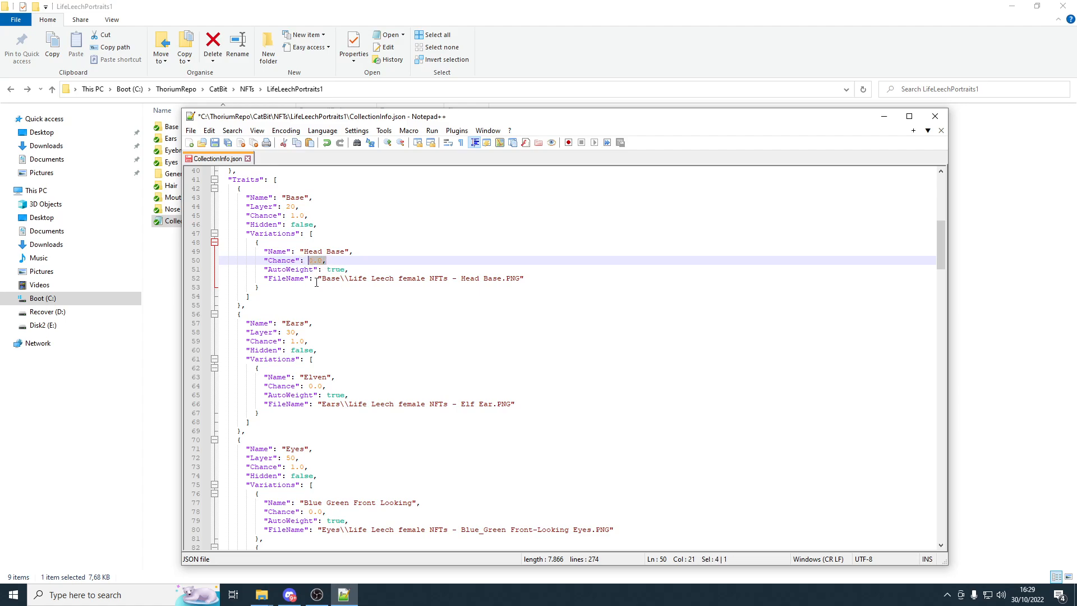
drag(317, 281, 515, 286)
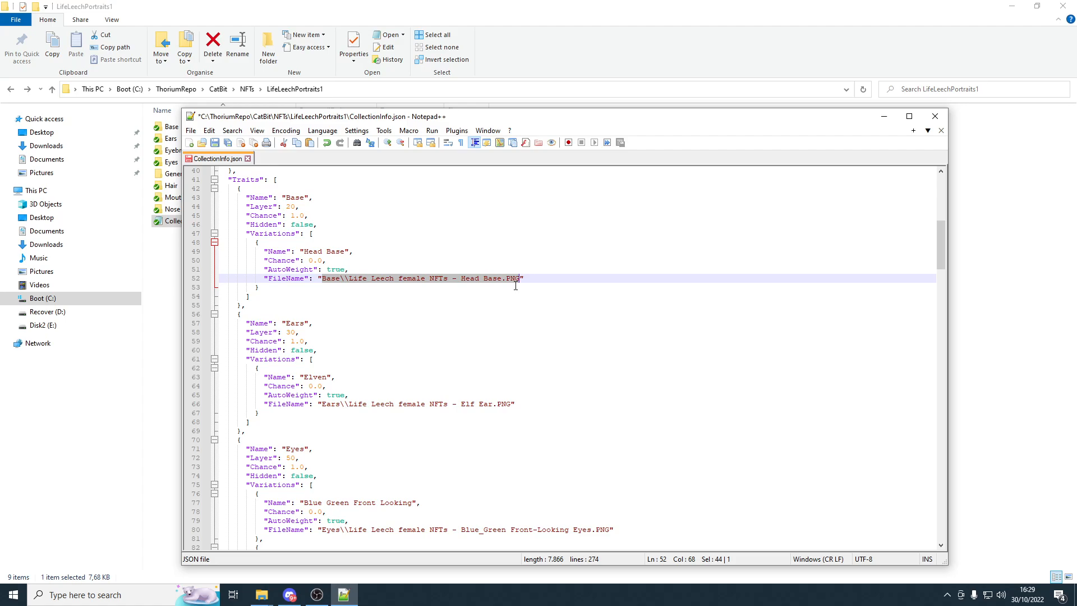
drag(409, 120, 499, 86)
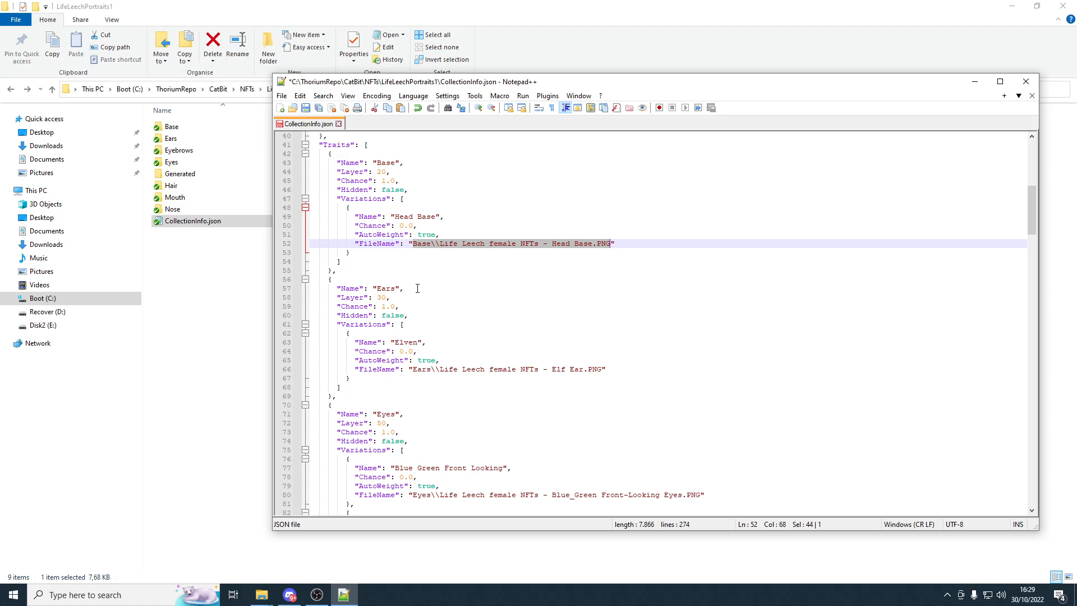
- Examine the Ears trait with its Elven variation and the list of variations in the Eyes trait
click(395, 288)
click(397, 341)
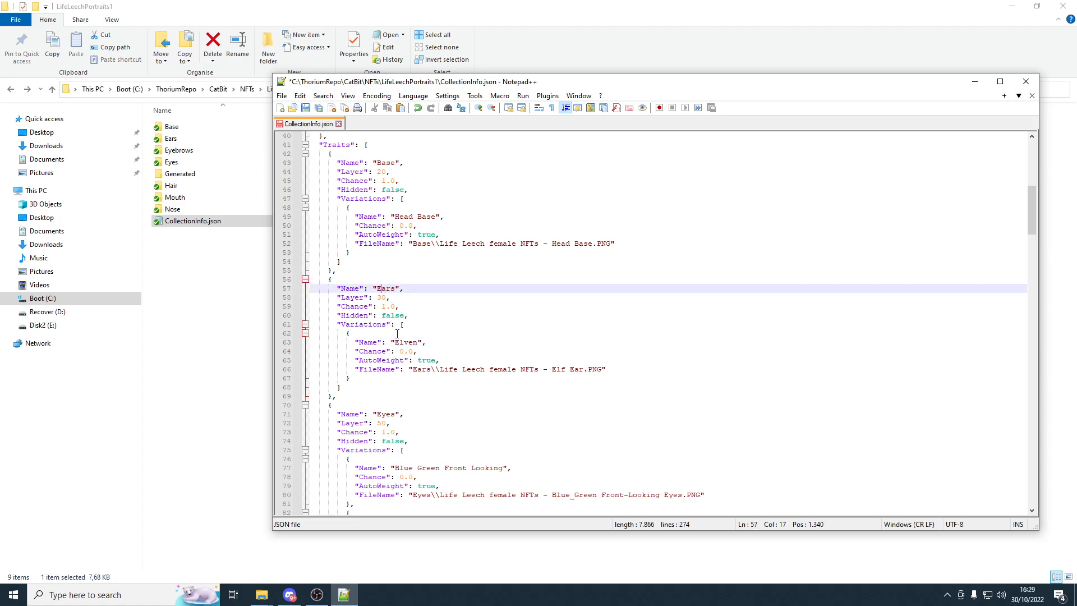
scroll(397, 339, down, 5)
scroll(397, 340, down, 2)
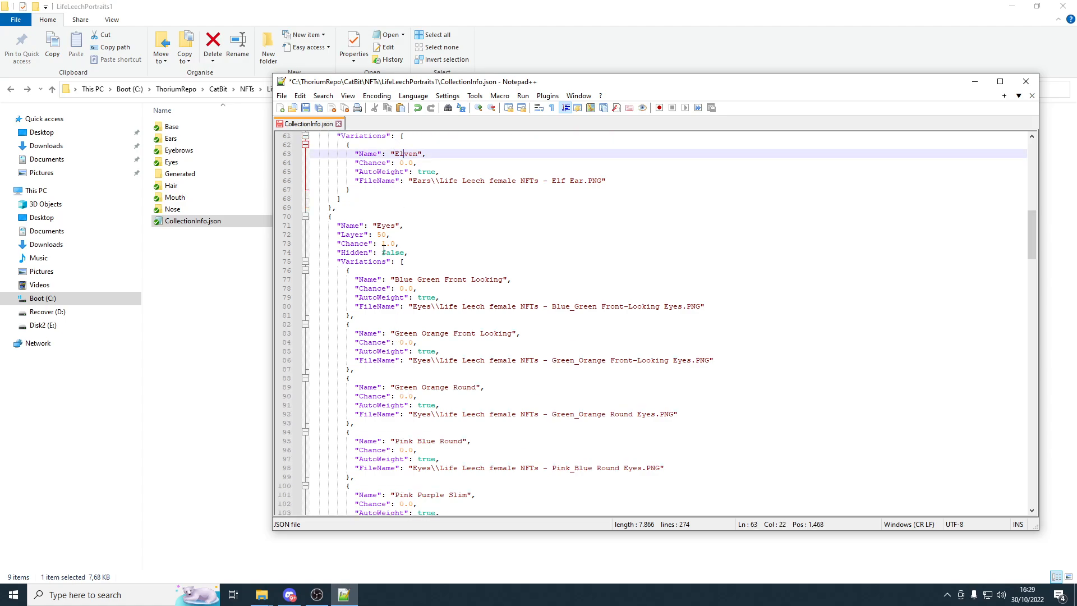
scroll(384, 247, down, 1)
scroll(371, 236, down, 1)
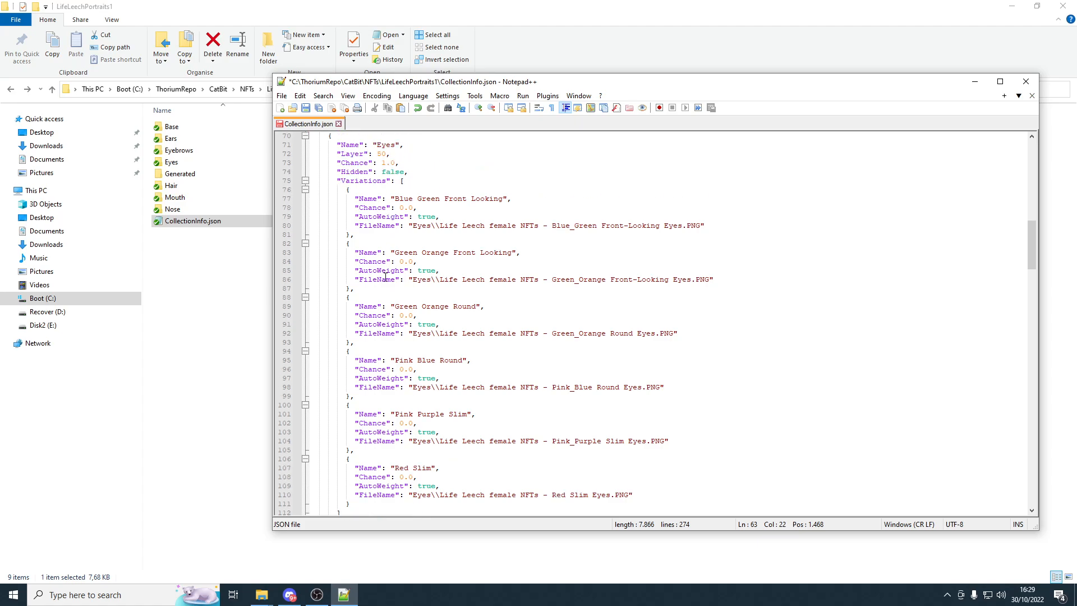
- Compare the AutoWeight and Chance settings across the Eyes variations, from Blue Green Front Looking to Red Slim
click(422, 244)
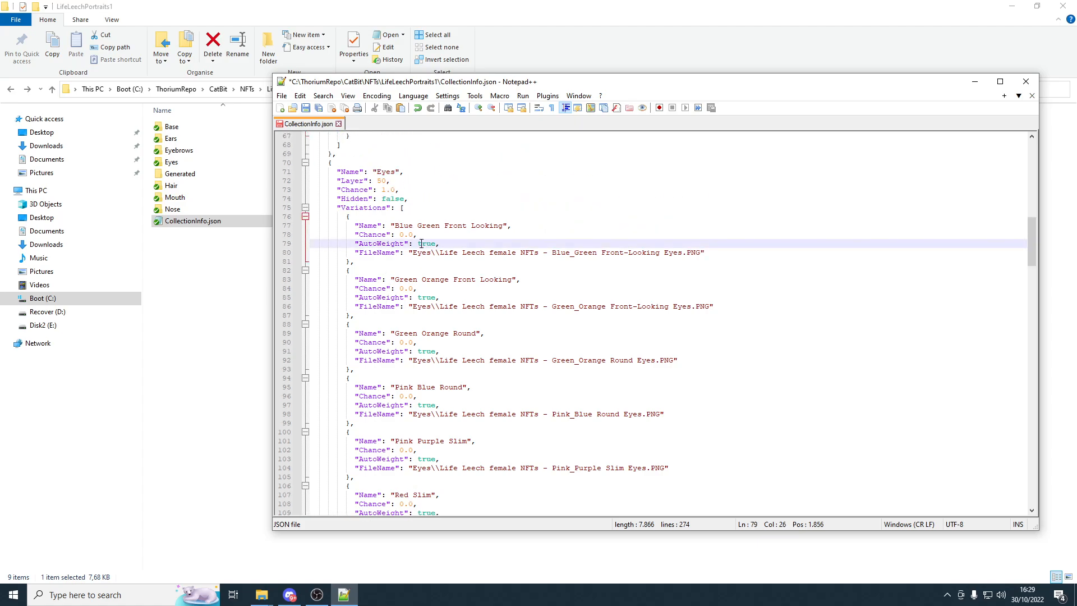
drag(423, 243, 437, 244)
drag(422, 297, 432, 297)
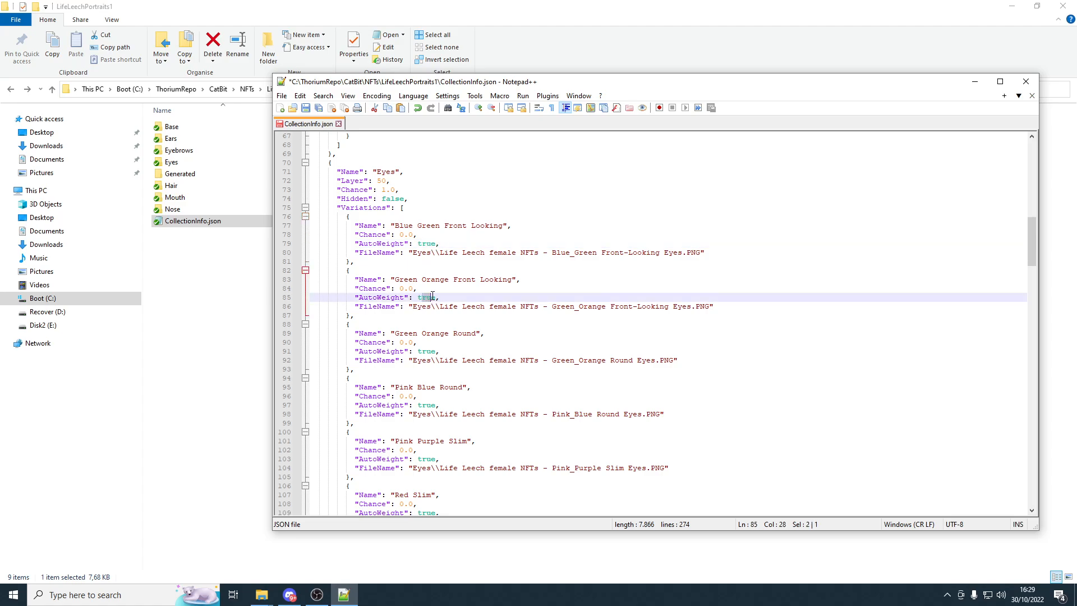
scroll(410, 253, down, 2)
click(406, 181)
click(407, 235)
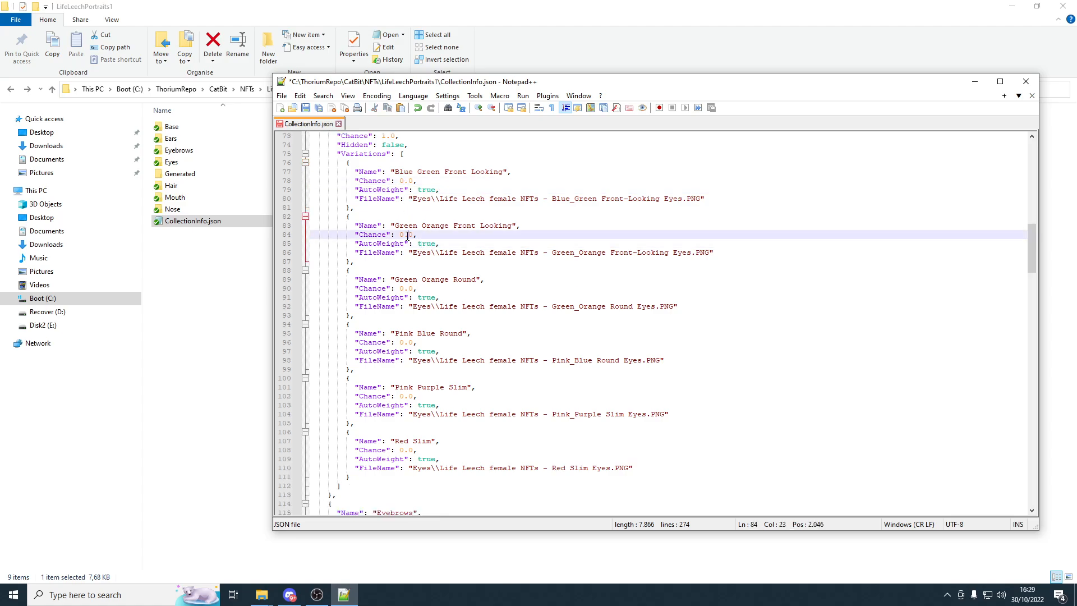
click(409, 298)
click(406, 346)
click(403, 396)
click(400, 450)
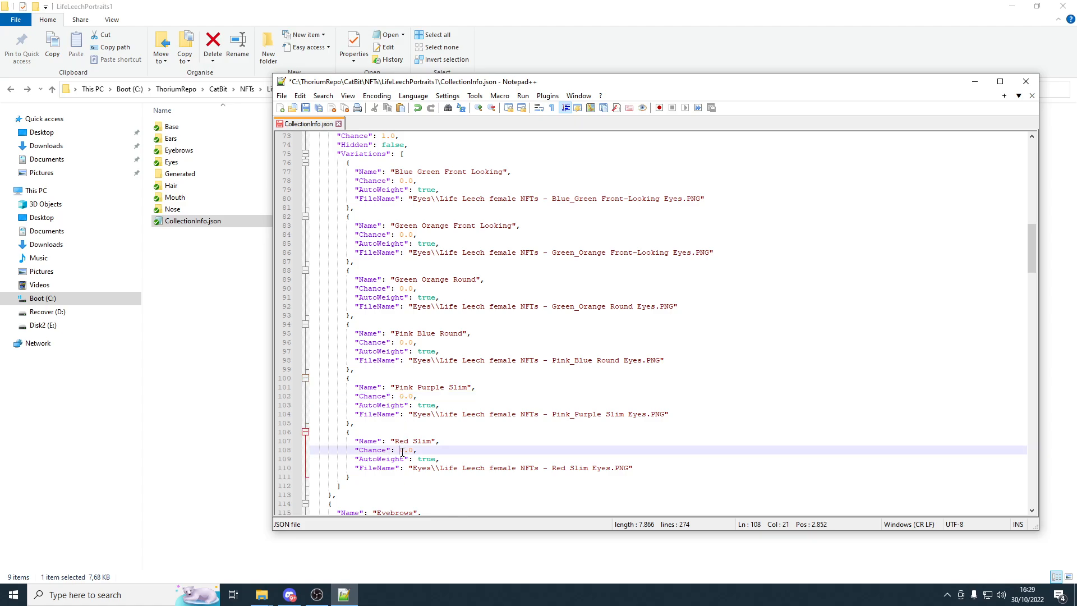
scroll(411, 388, up, 2)
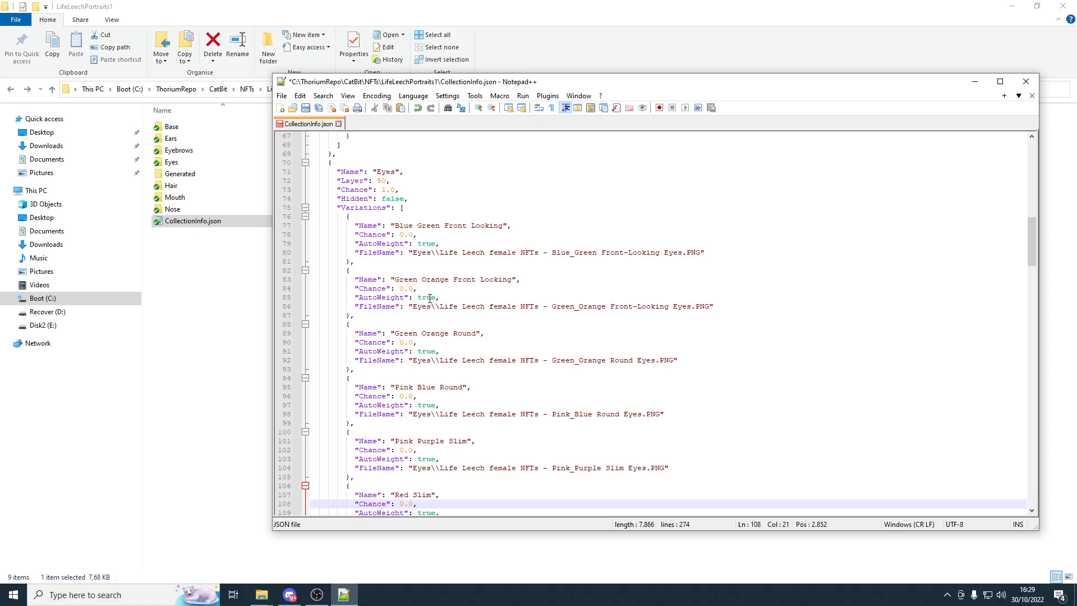
- Set the Red Slim eyes variation's AutoWeight to false and its Chance to 0.01
scroll(375, 294, down, 3)
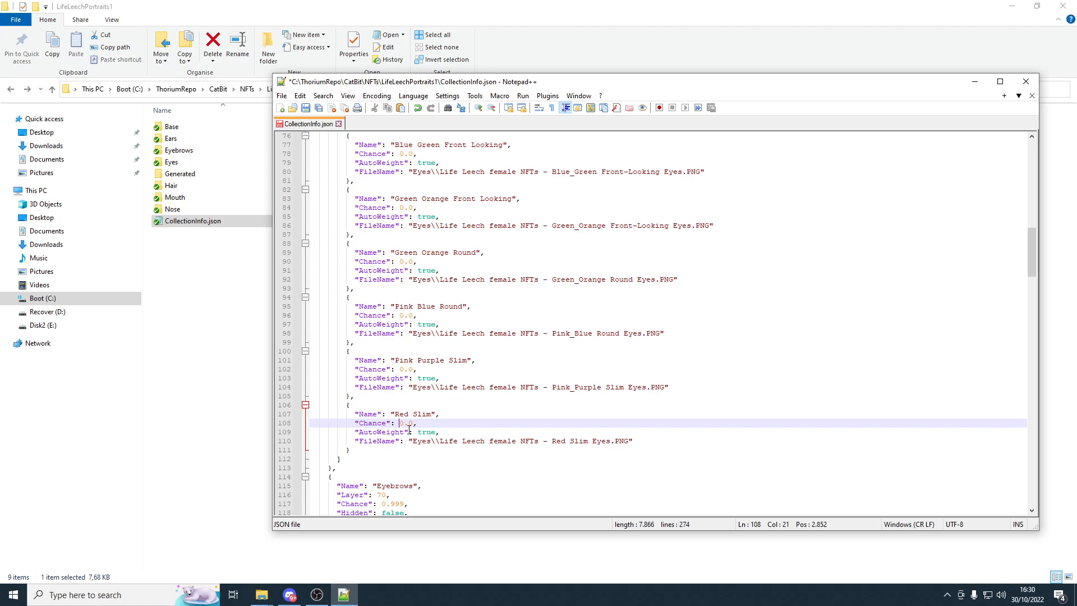
drag(395, 414, 413, 414)
scroll(419, 410, down, 1)
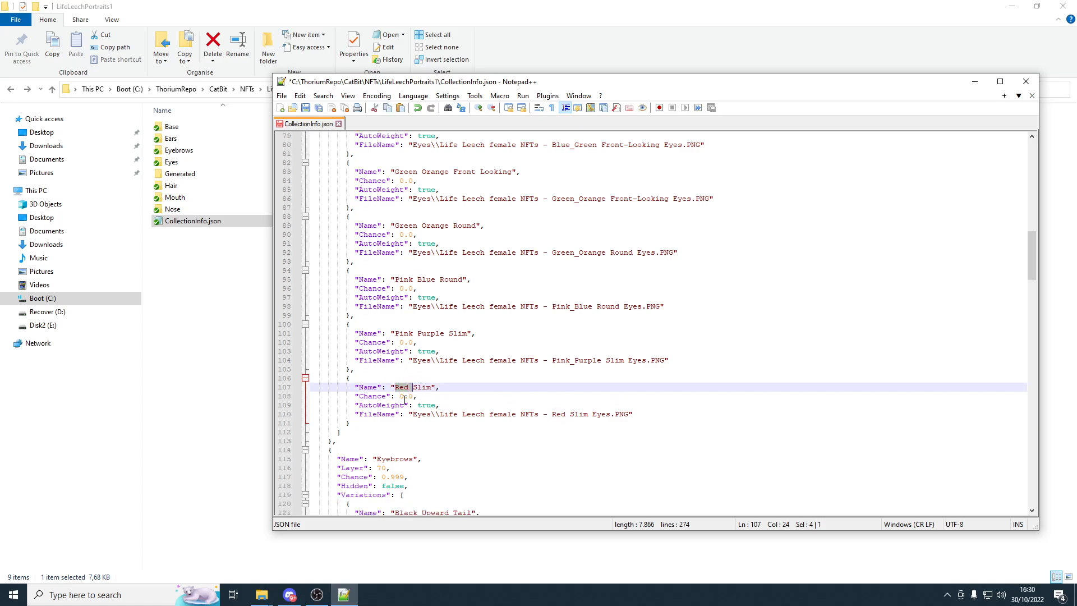
double_click(428, 406)
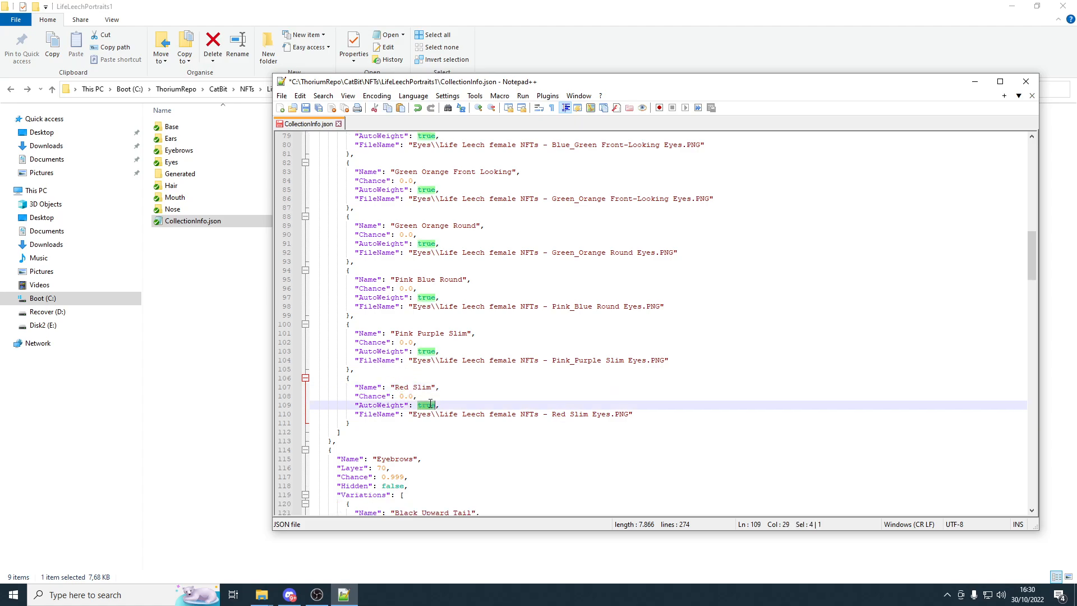
text(false)
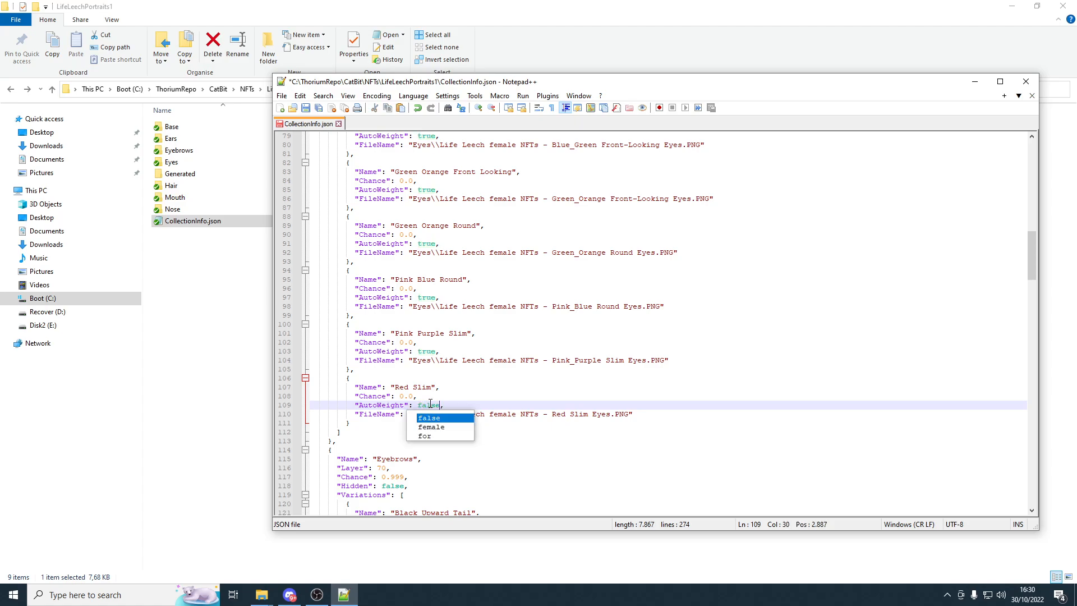
double_click(410, 396)
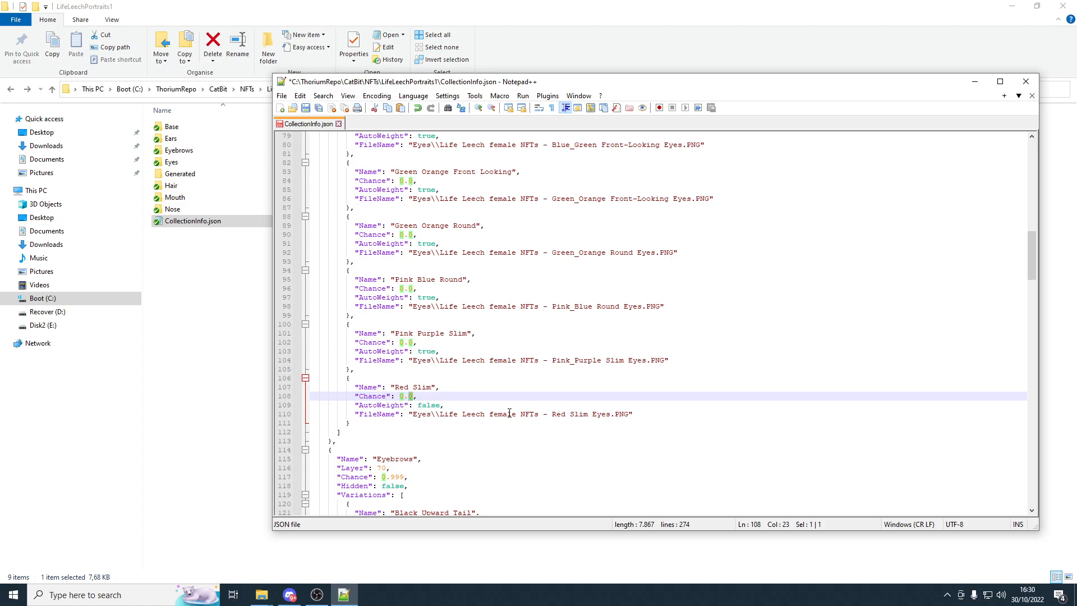
text(01)
- Review the Chance and AutoWeight settings of the other Eyes variations, from Pink Purple Slim up to Blue Green Front Looking
click(380, 351)
click(396, 298)
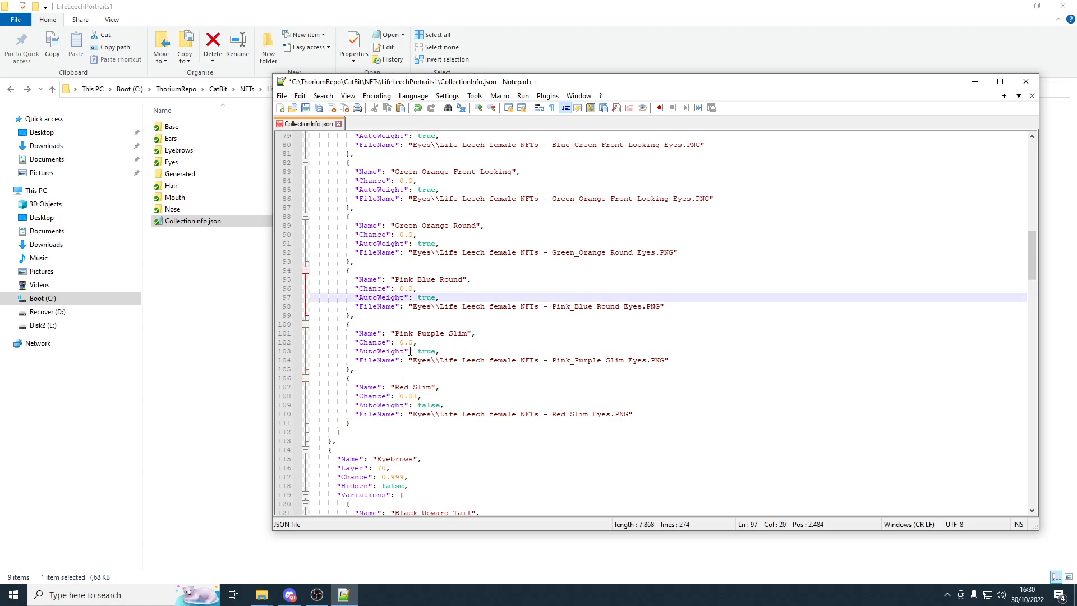
drag(438, 352, 355, 335)
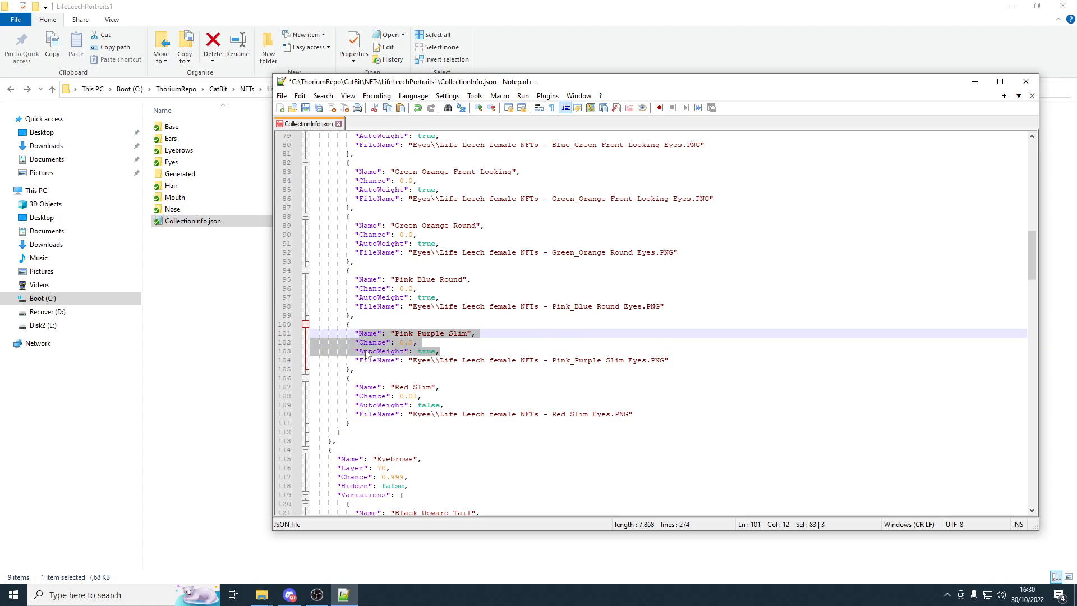
click(404, 396)
click(403, 340)
click(409, 289)
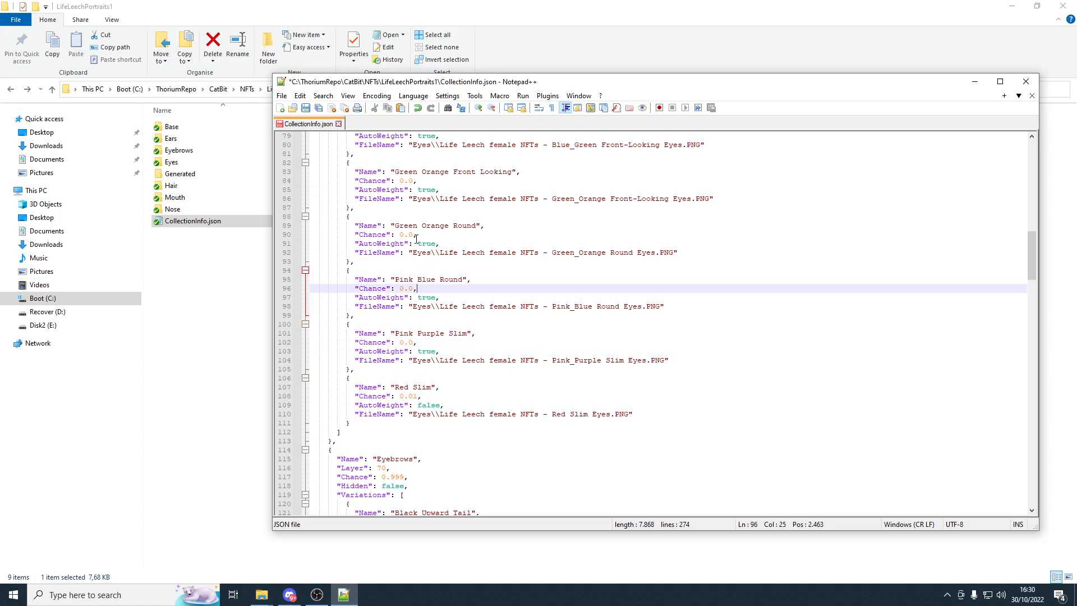
click(414, 235)
scroll(414, 213, up, 1)
click(414, 211)
scroll(414, 213, up, 1)
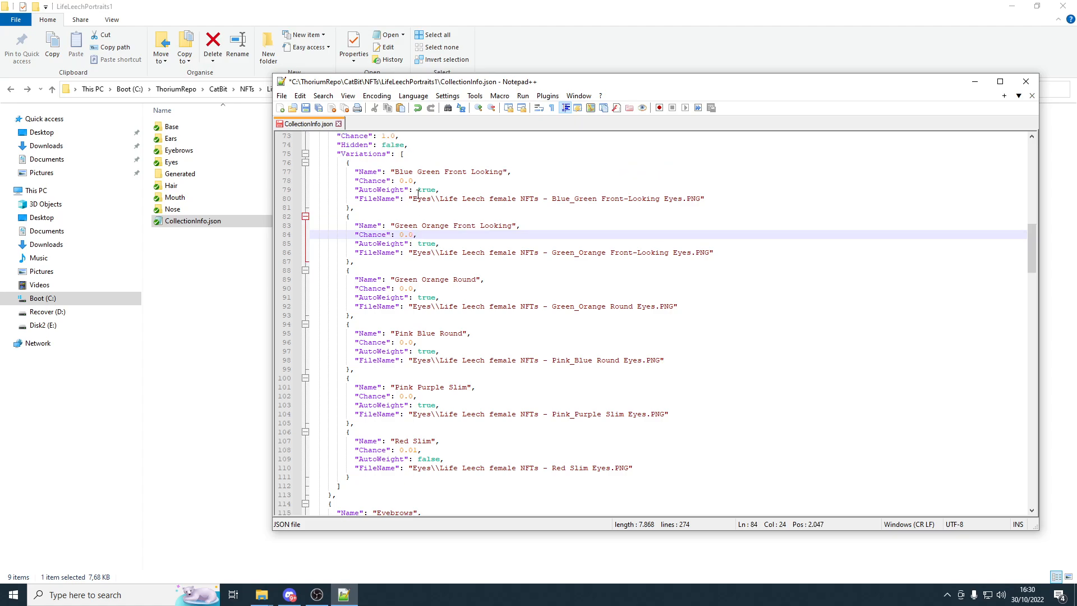
click(417, 190)
click(420, 236)
click(423, 289)
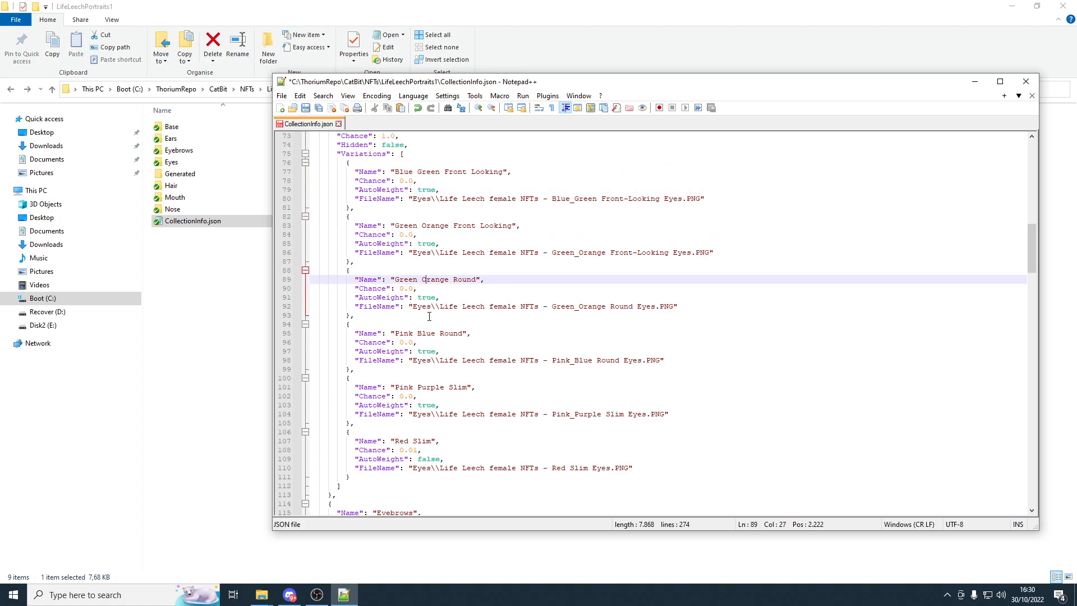
scroll(426, 314, up, 1)
click(427, 342)
- Set the Pink Blue Round eyes variation's Chance to 0.1 and its AutoWeight to false
scroll(429, 355, down, 4)
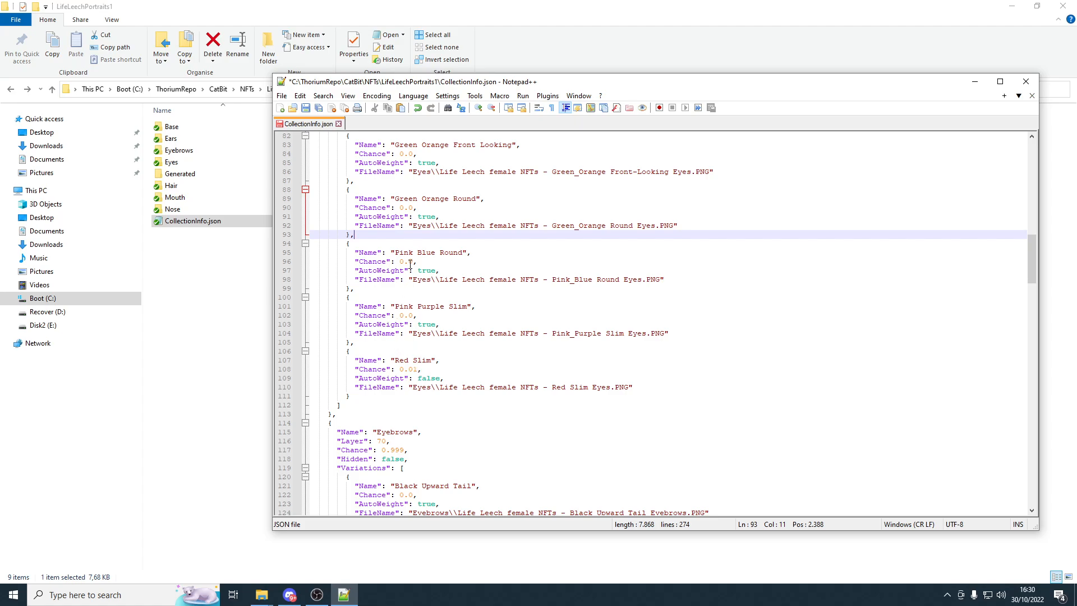
drag(416, 256, 409, 264)
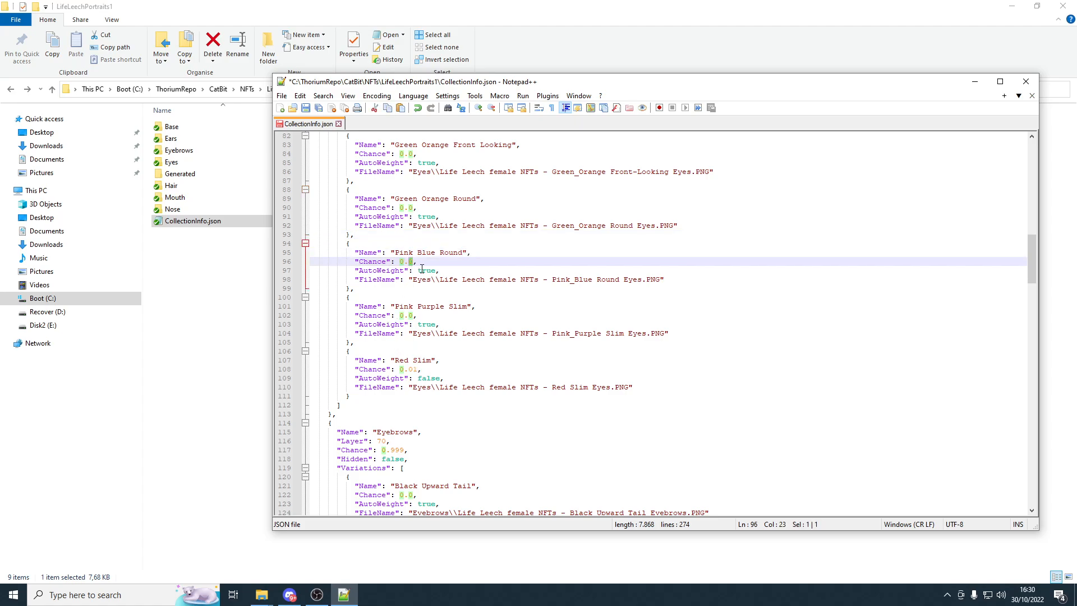
text(1)
scroll(422, 268, up, 2)
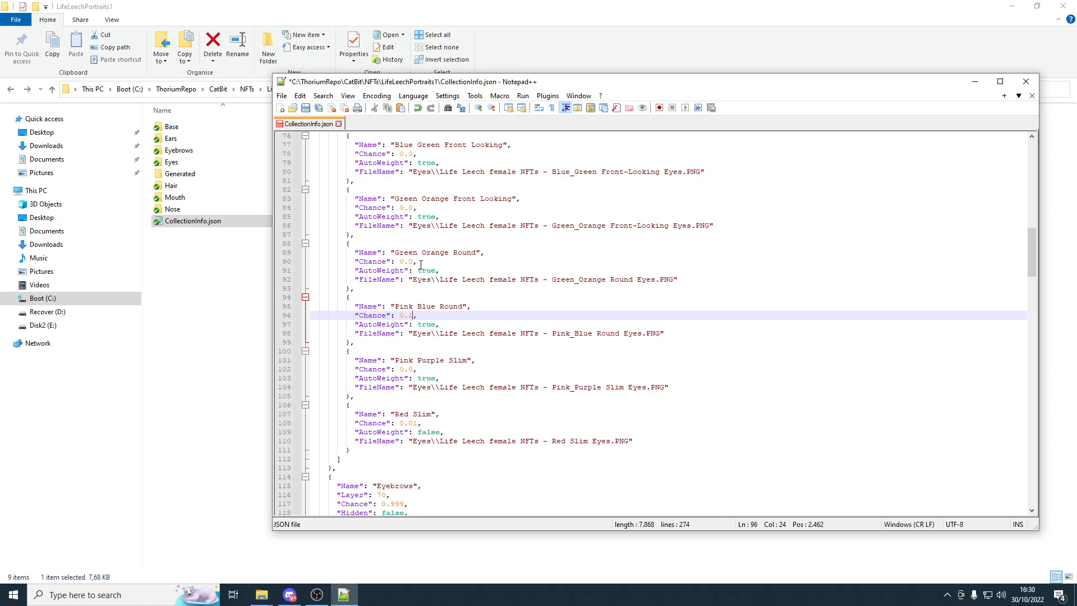
double_click(427, 324)
text(false)
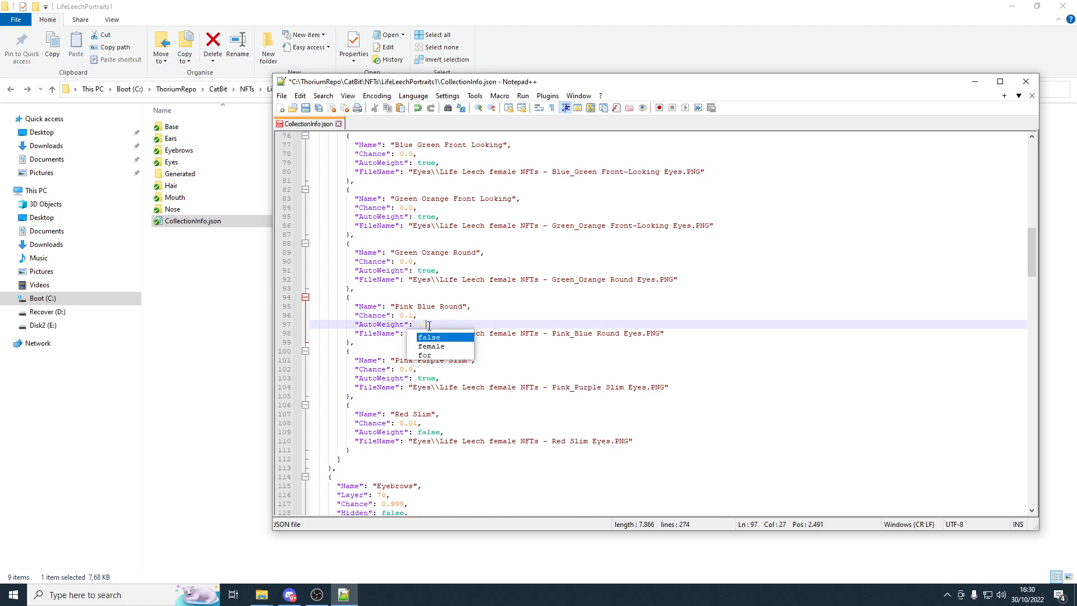
click(435, 318)
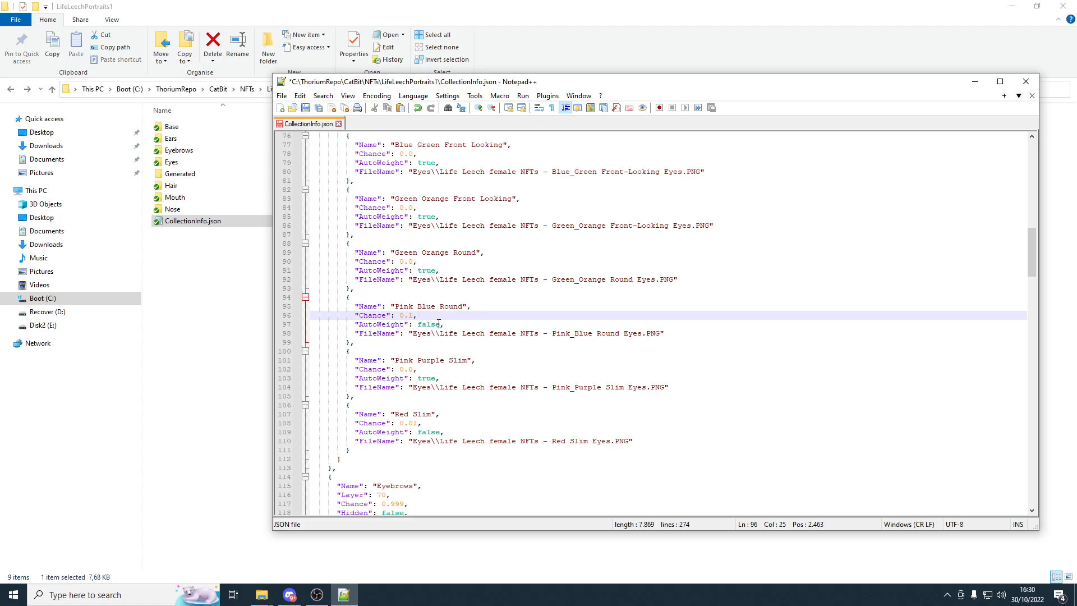
- Compare the manual Chance values of Pink Blue Round and Red Slim with the auto-weighted Eyes variations
click(413, 315)
drag(418, 424, 404, 424)
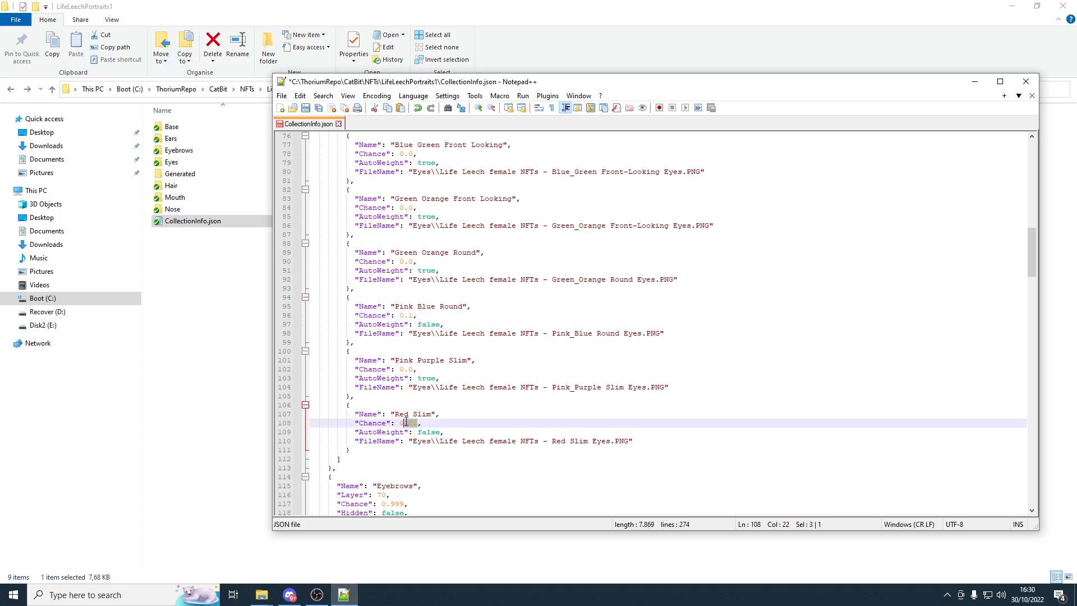
click(422, 389)
click(423, 271)
click(422, 224)
click(424, 154)
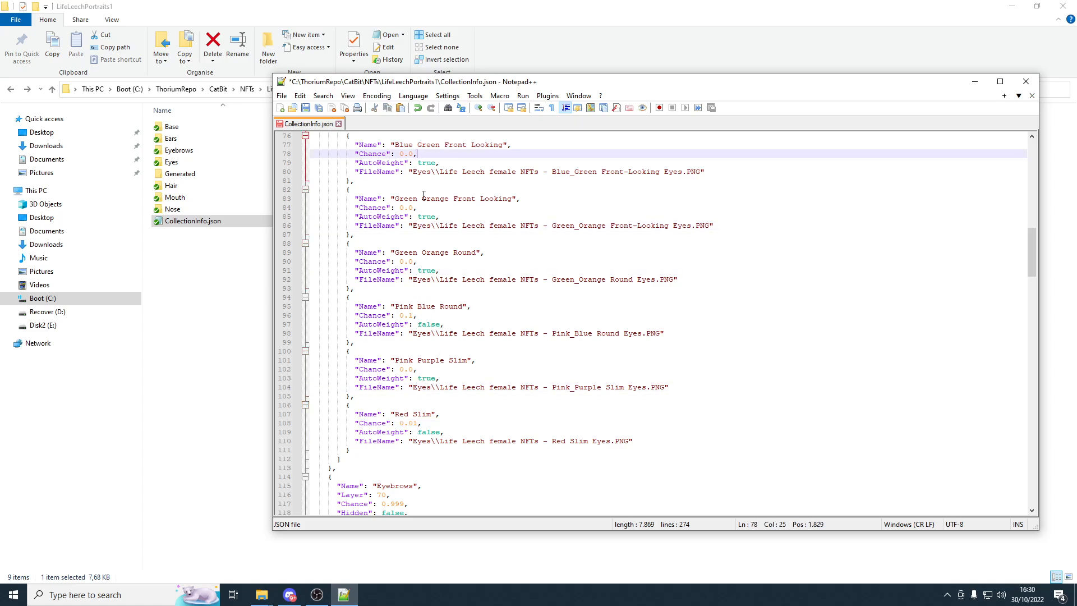
- Set the Chance to 0.0 for both the Pink Blue Round and Red Slim eyes variations
drag(414, 316, 409, 316)
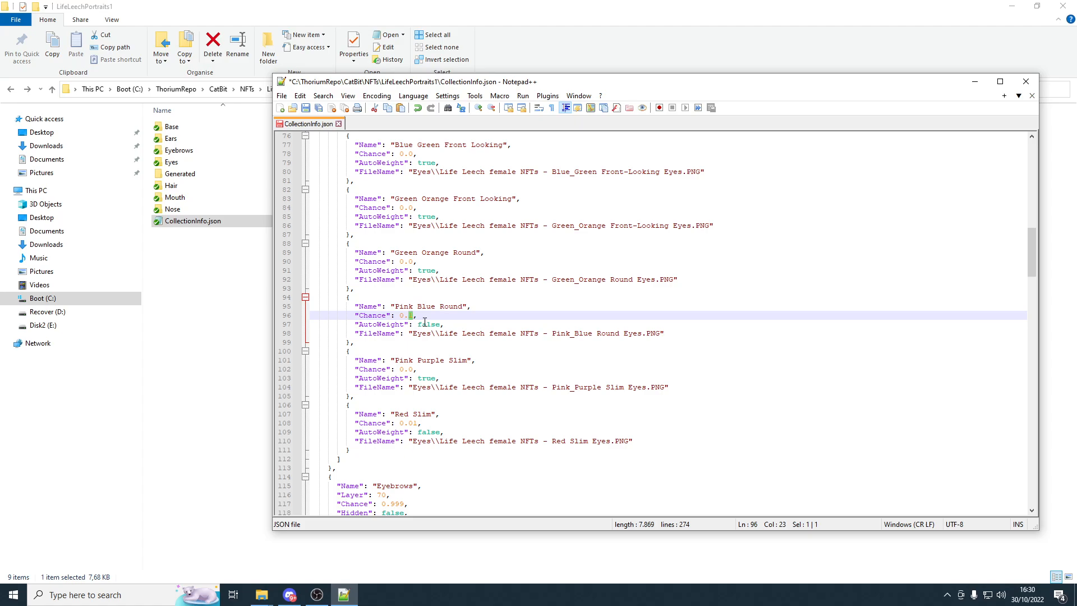
text(0)
click(418, 424)
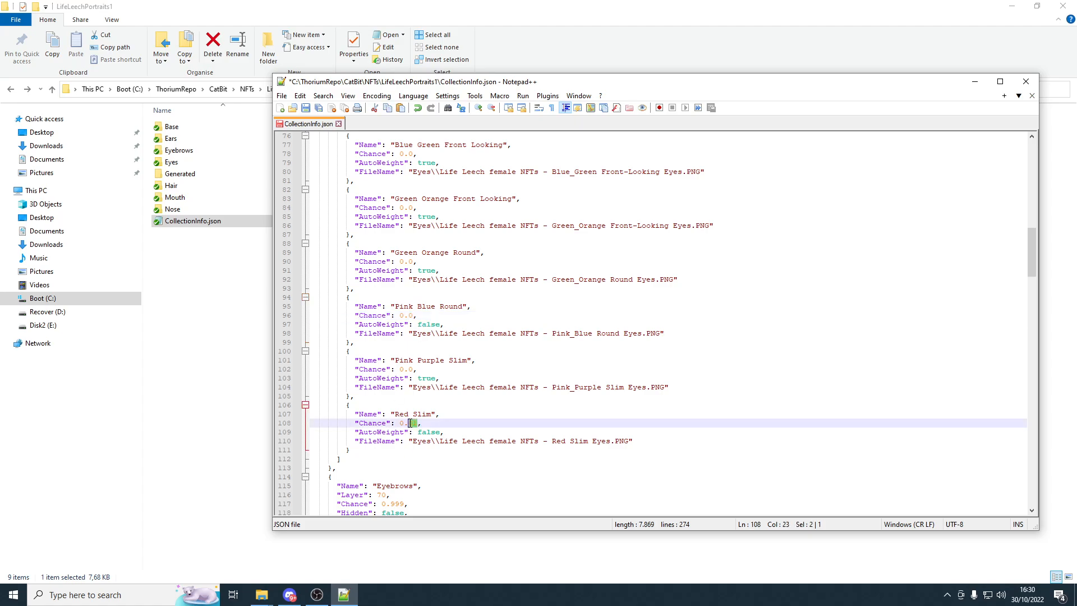
key(BackSpace)
scroll(466, 362, up, 2)
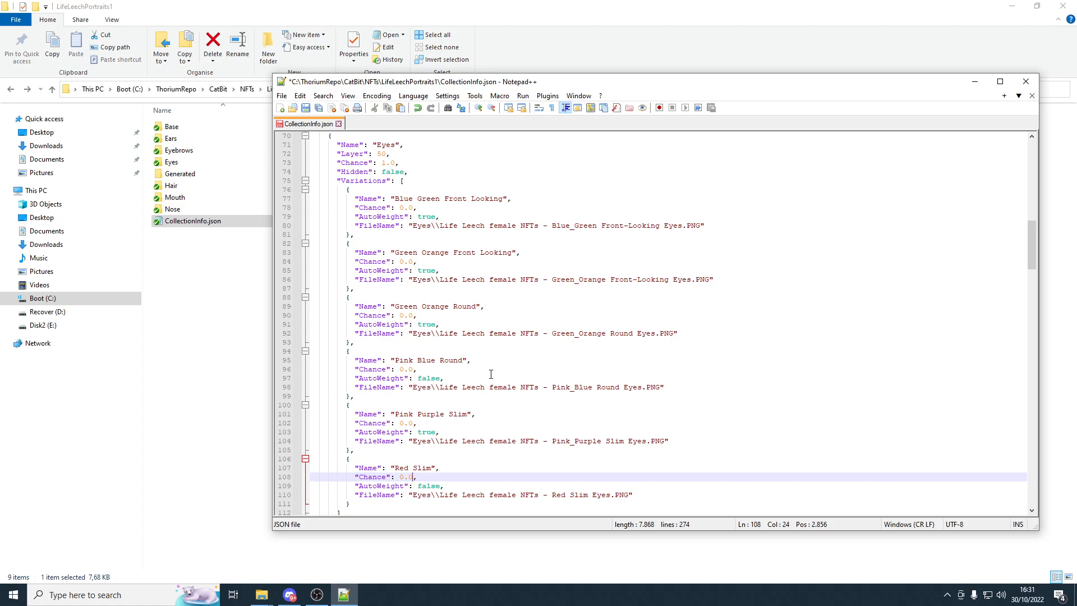
double_click(401, 477)
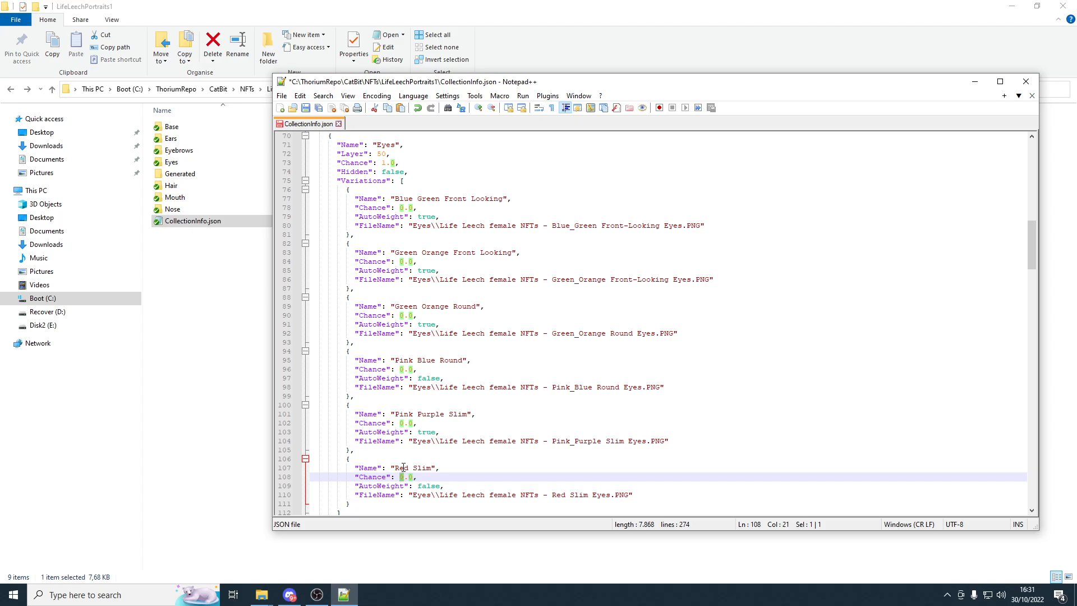
click(404, 423)
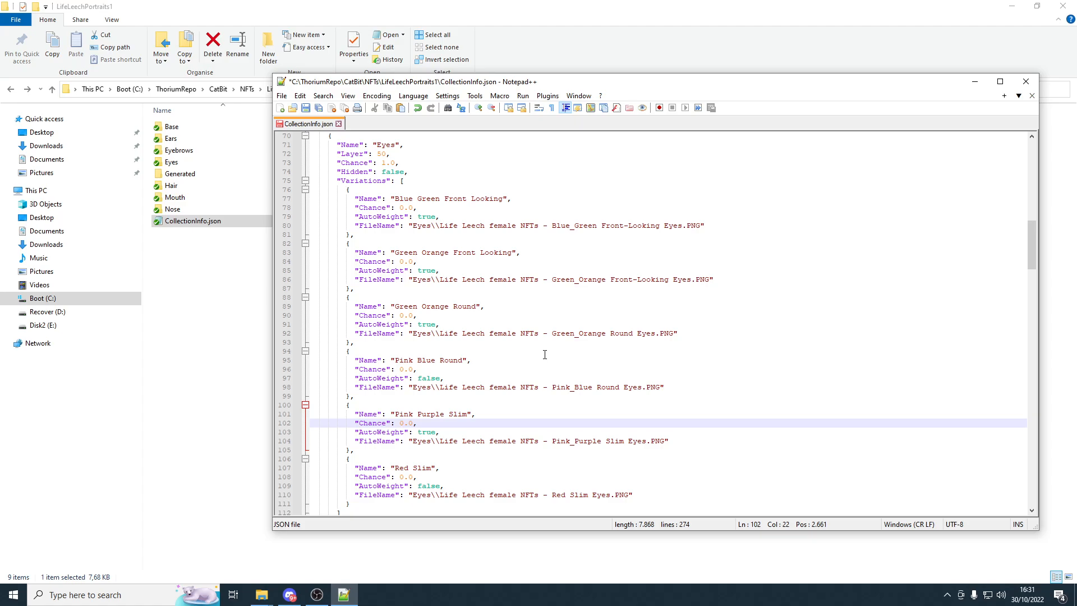
- Look through the remaining Eyebrows, Hair, Mouth and Nose traits, then return to the end of the Eyes trait
scroll(545, 354, down, 9)
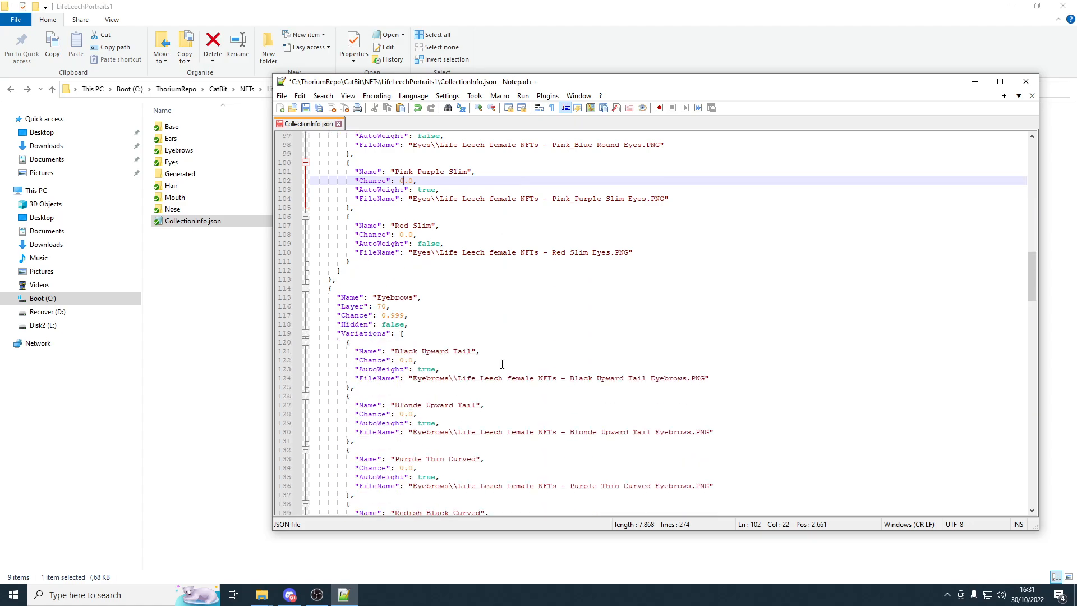
scroll(503, 364, down, 12)
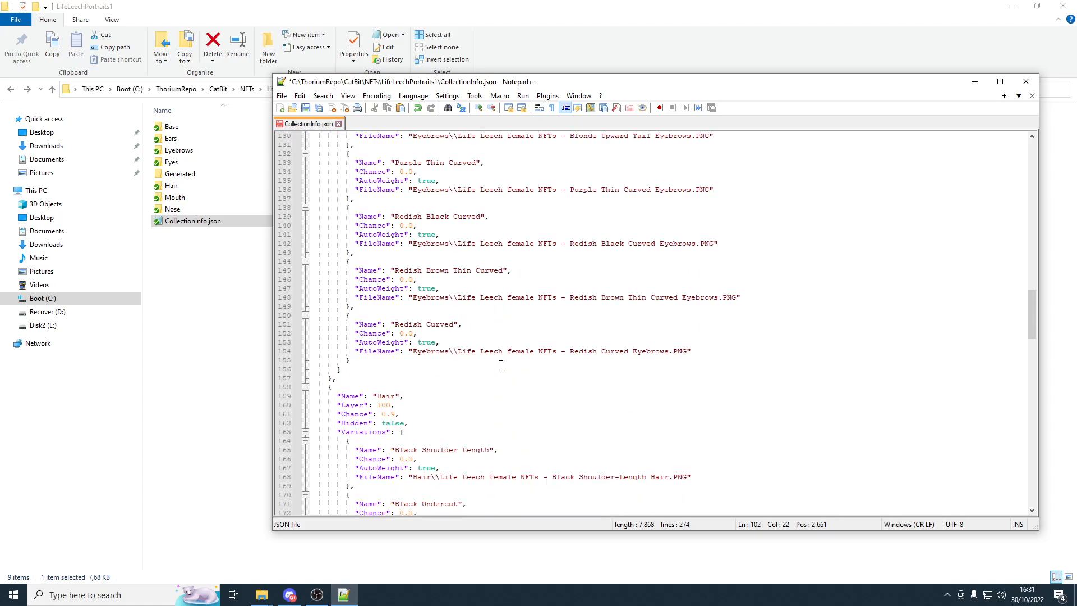
scroll(488, 388, down, 20)
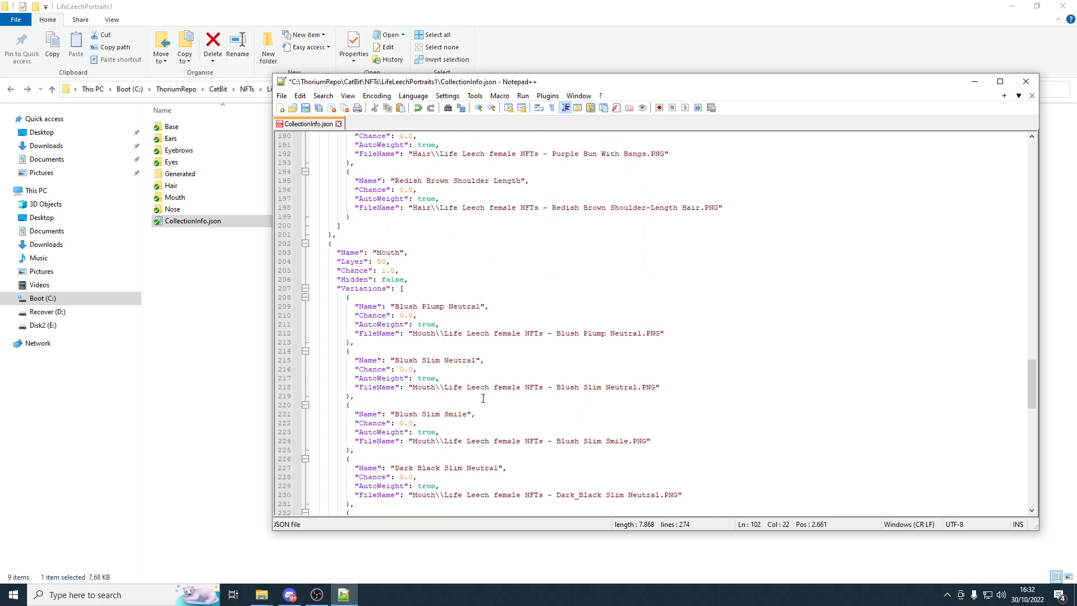
scroll(481, 396, down, 12)
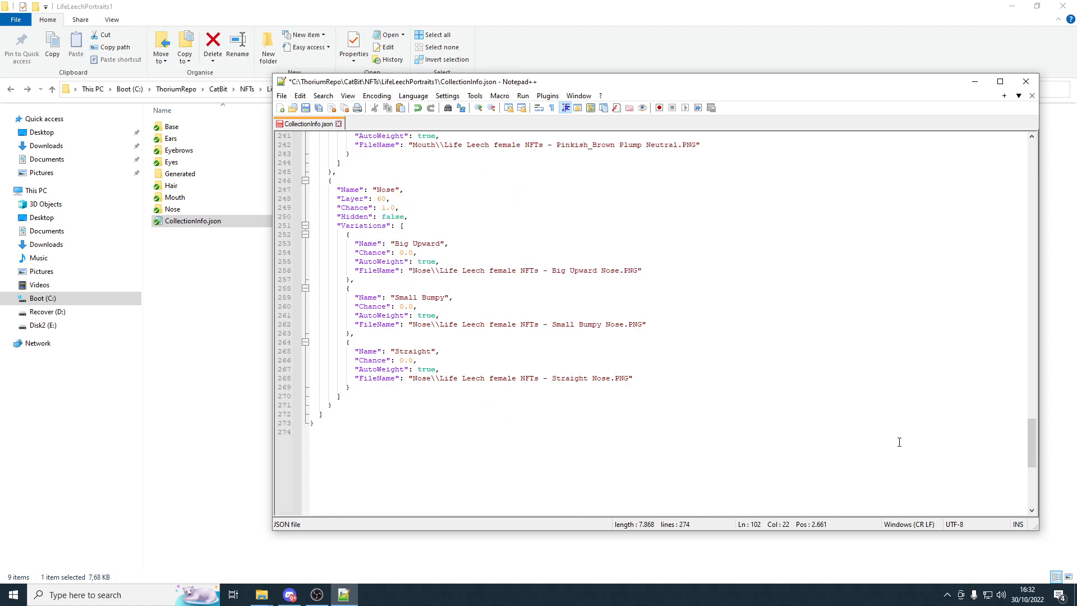
drag(1030, 440, 1031, 273)
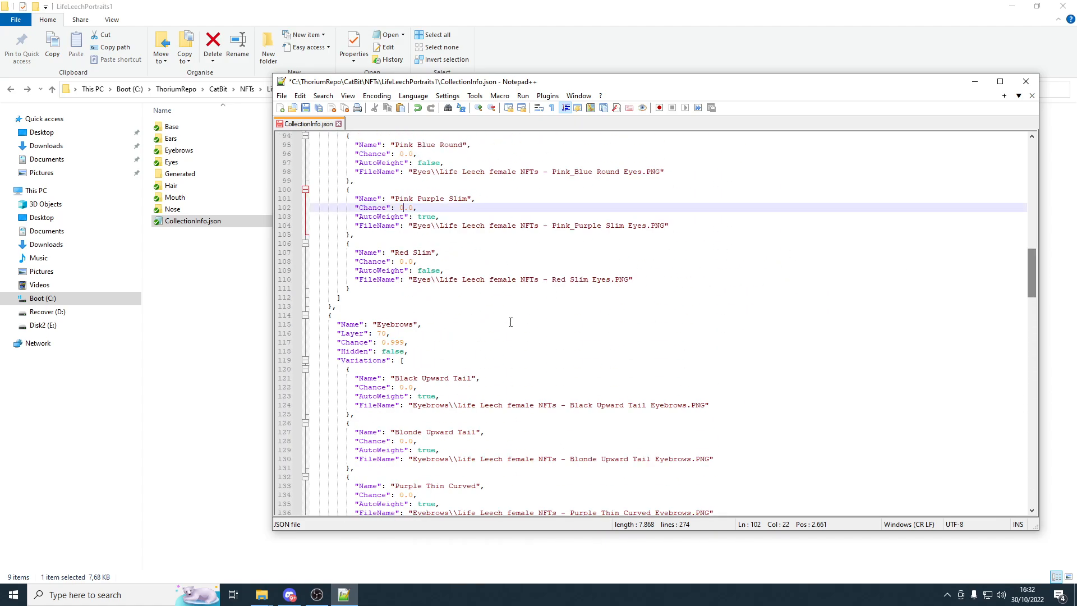
- Compare the Red Slim variation in the Eyes trait with the Black Upward Tail variation in the Eyebrows trait
click(428, 389)
click(442, 260)
click(444, 385)
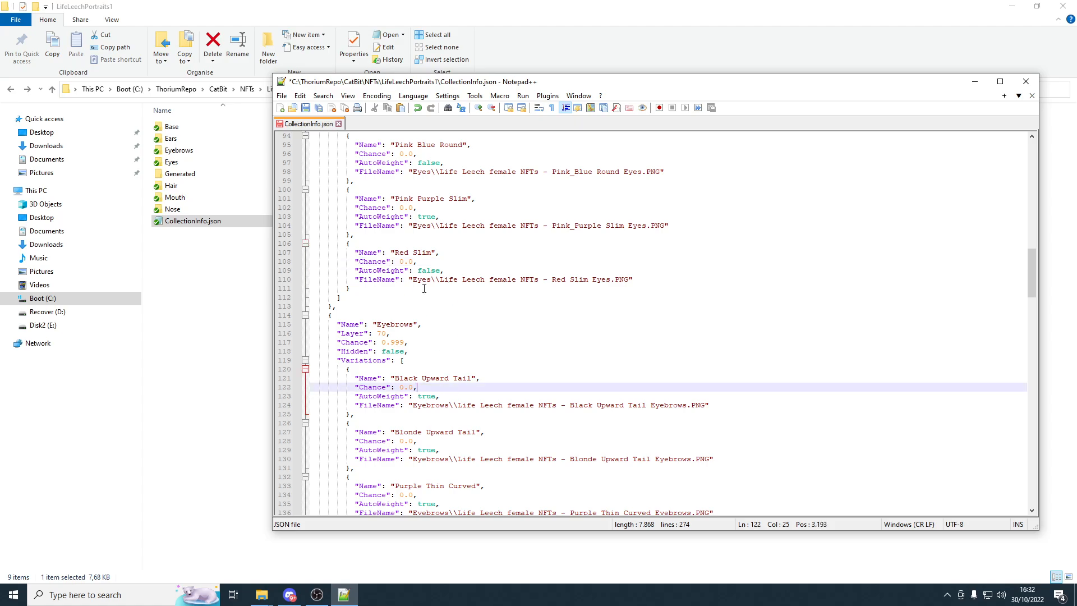
click(424, 287)
click(401, 325)
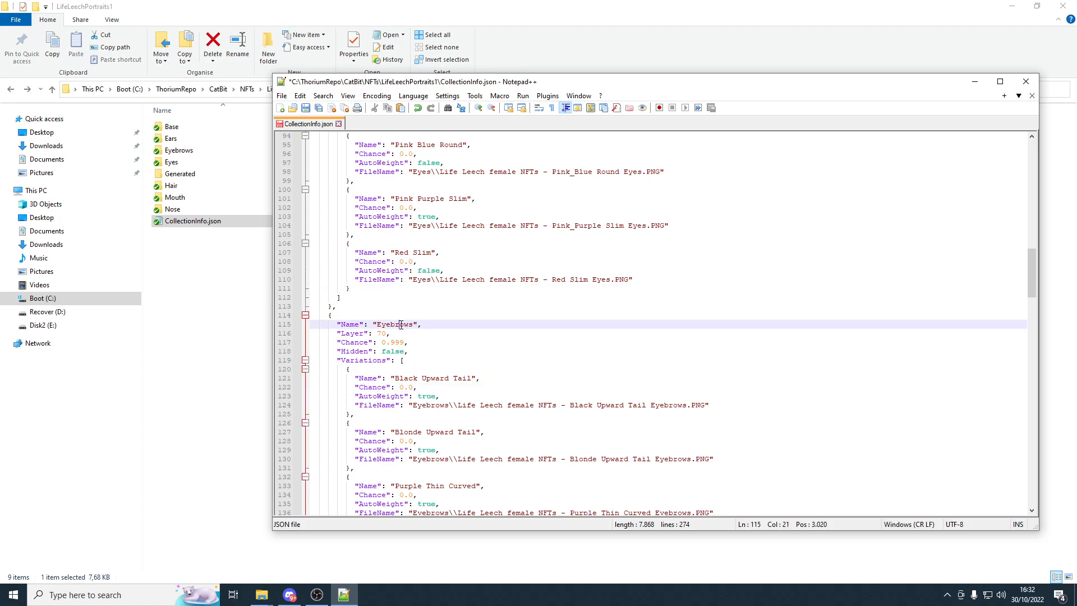
click(433, 253)
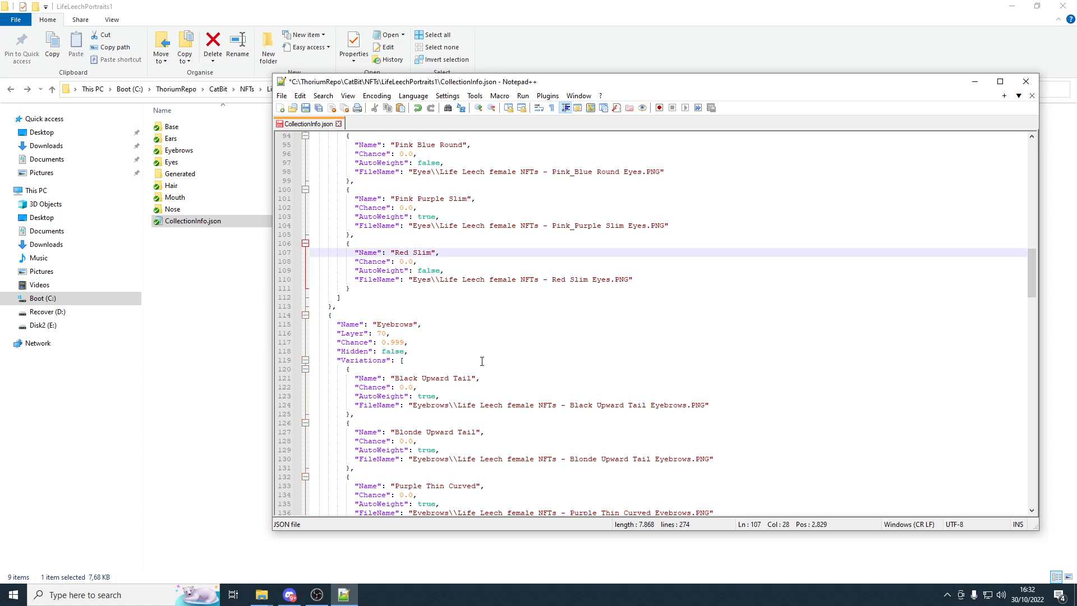
click(450, 378)
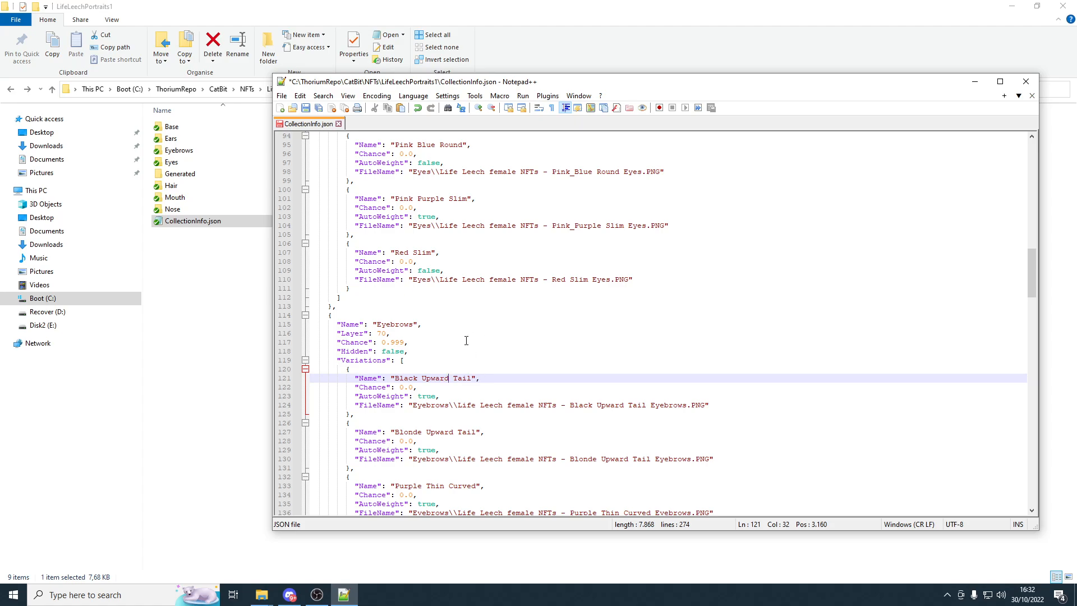
- Return to the start of the Eyes trait and examine the Blue Green Front Looking variation's FileName path
scroll(464, 363, up, 1)
scroll(458, 367, up, 2)
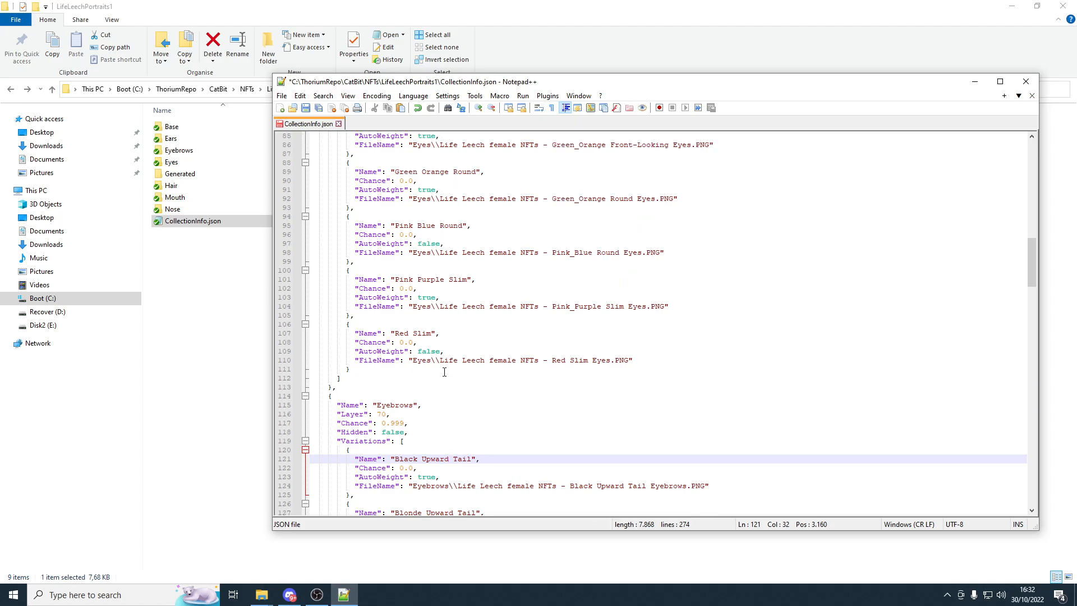
scroll(444, 371, up, 1)
scroll(488, 359, up, 1)
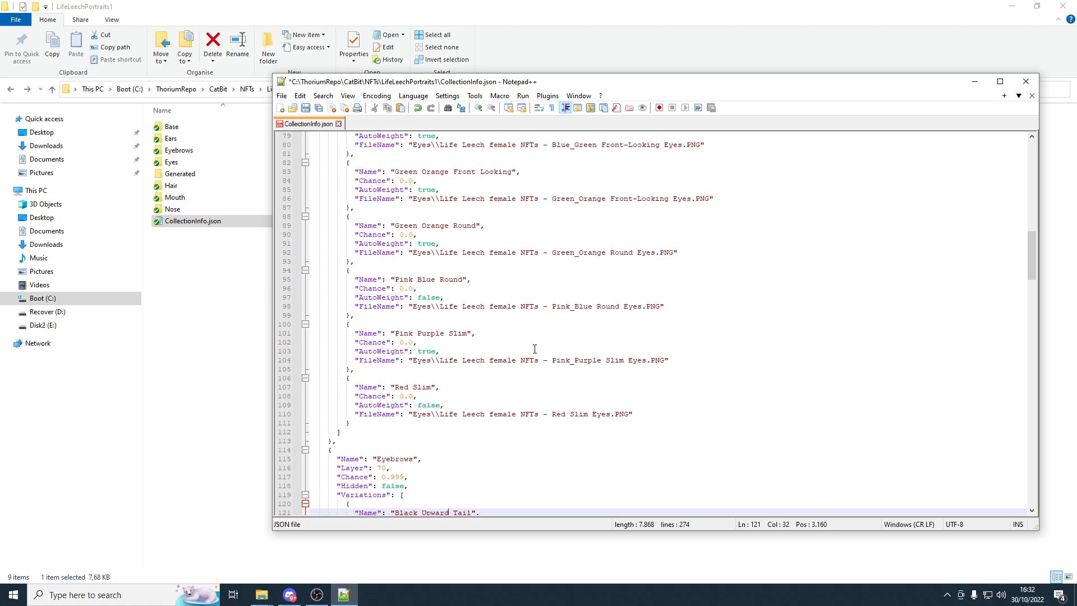
scroll(535, 349, up, 6)
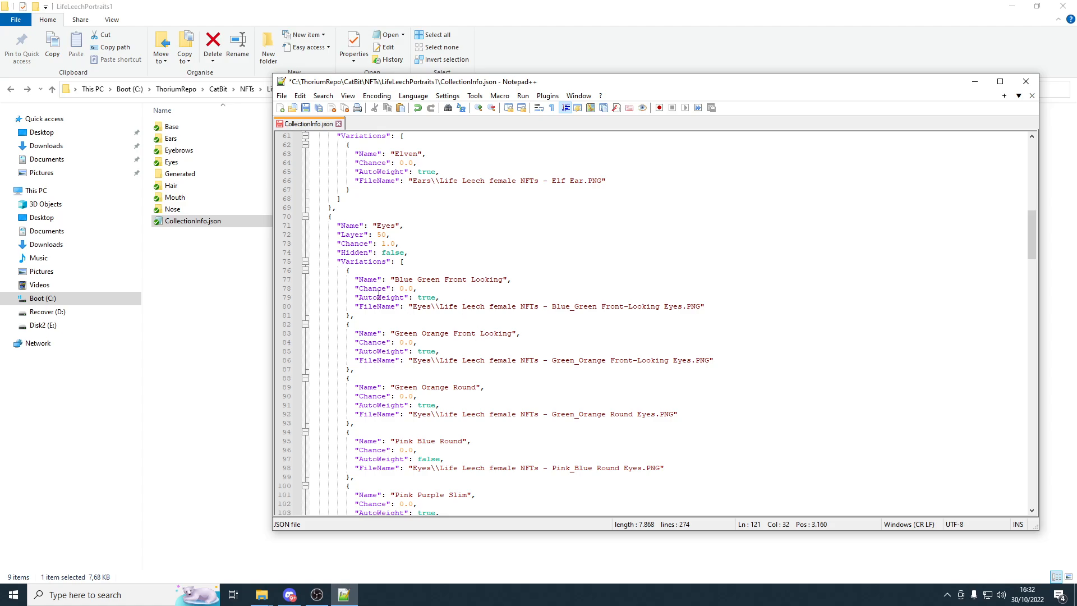
drag(413, 307, 699, 308)
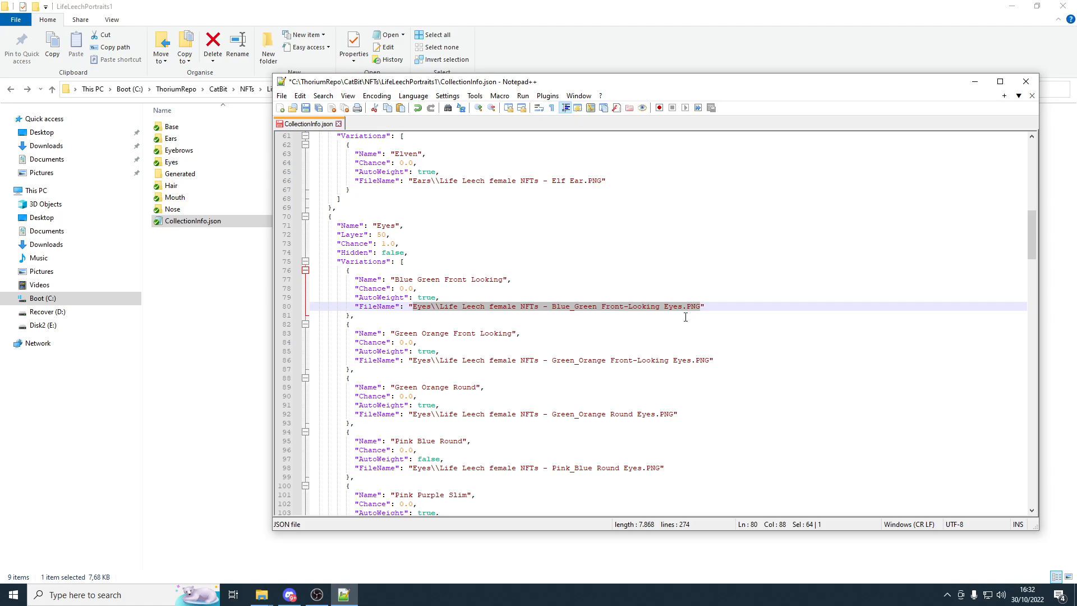
- Set UseMultiThreading to false in the Optimization section of CollectionInfo.json and save the file
click(453, 295)
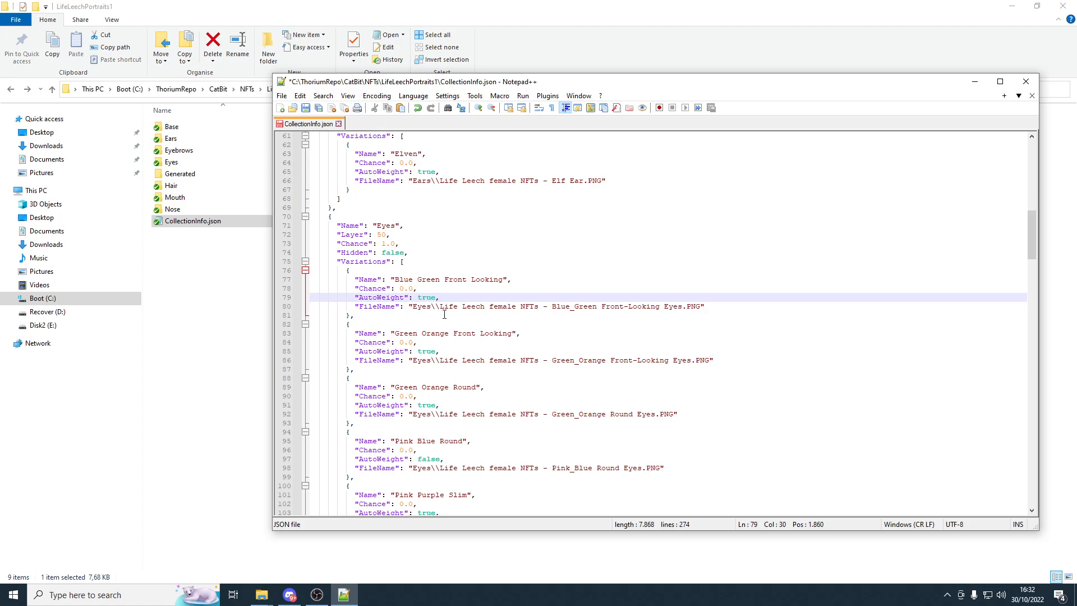
scroll(444, 314, up, 18)
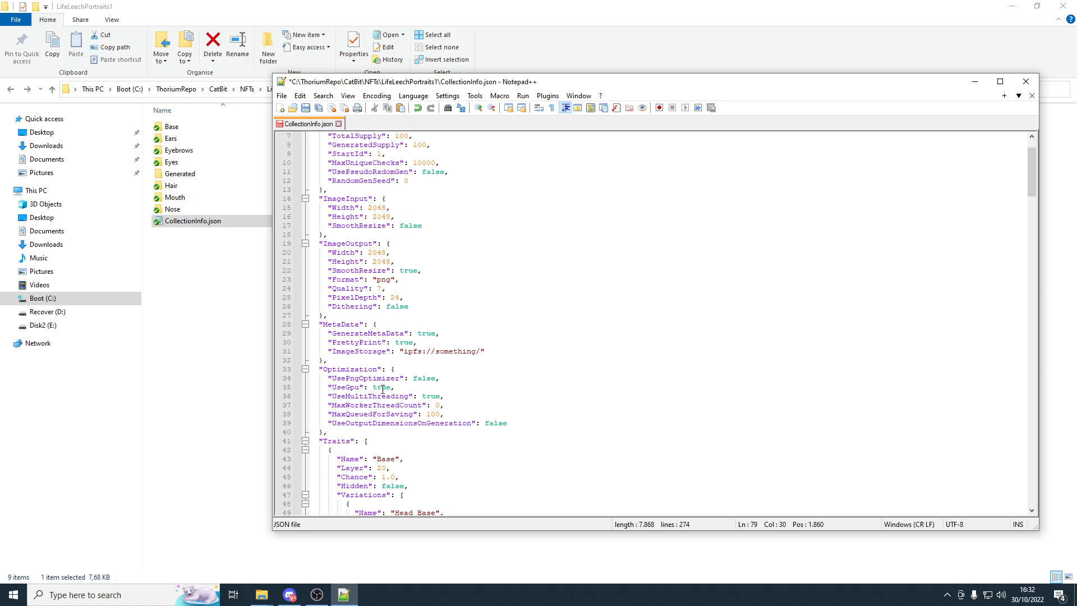
double_click(424, 398)
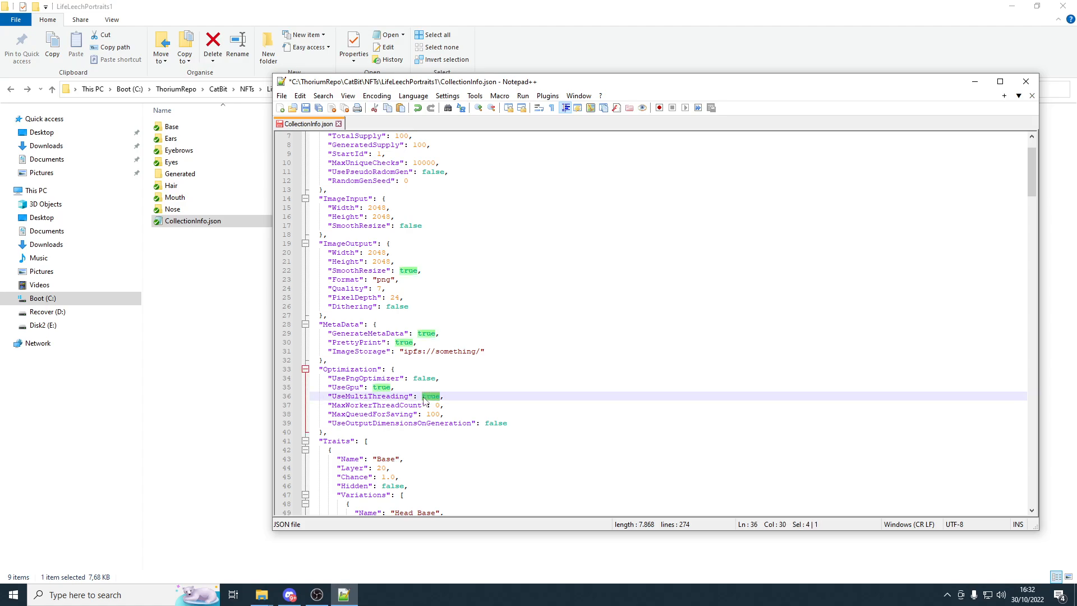
text(false)
click(443, 391)
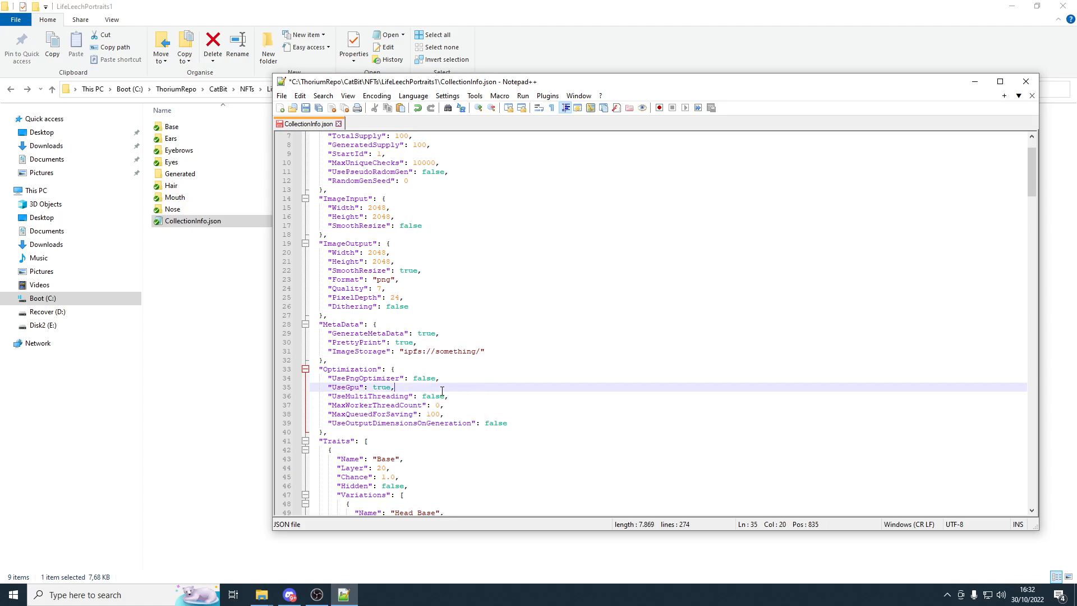
click(305, 108)
scroll(447, 264, up, 2)
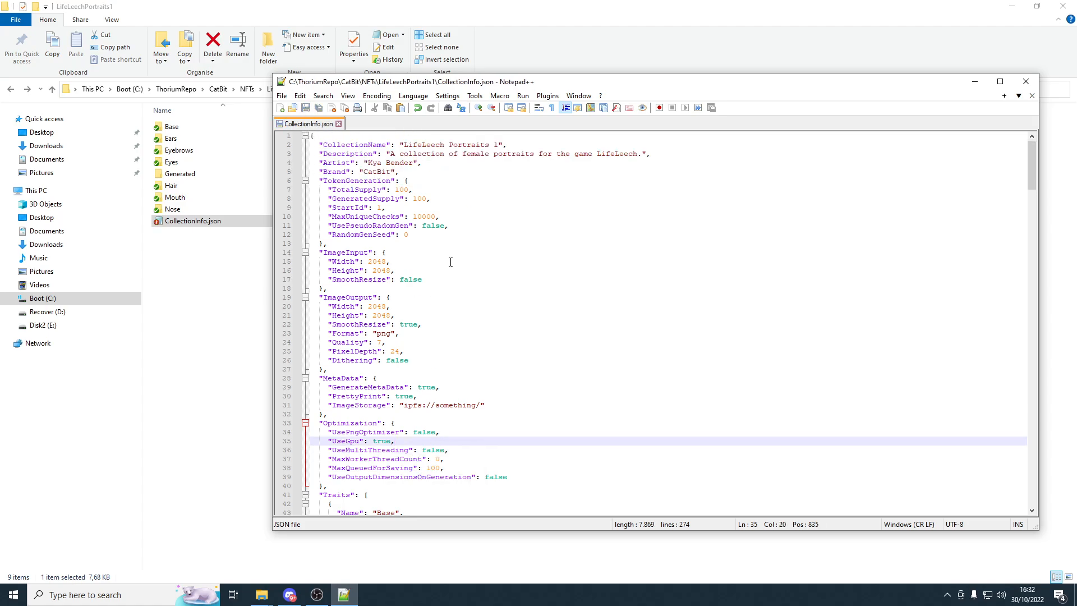
- Run CatBit NFT Generator.exe from the Build folder on CollectionInfo.json without multithreading, then close the generator during image generation
click(975, 81)
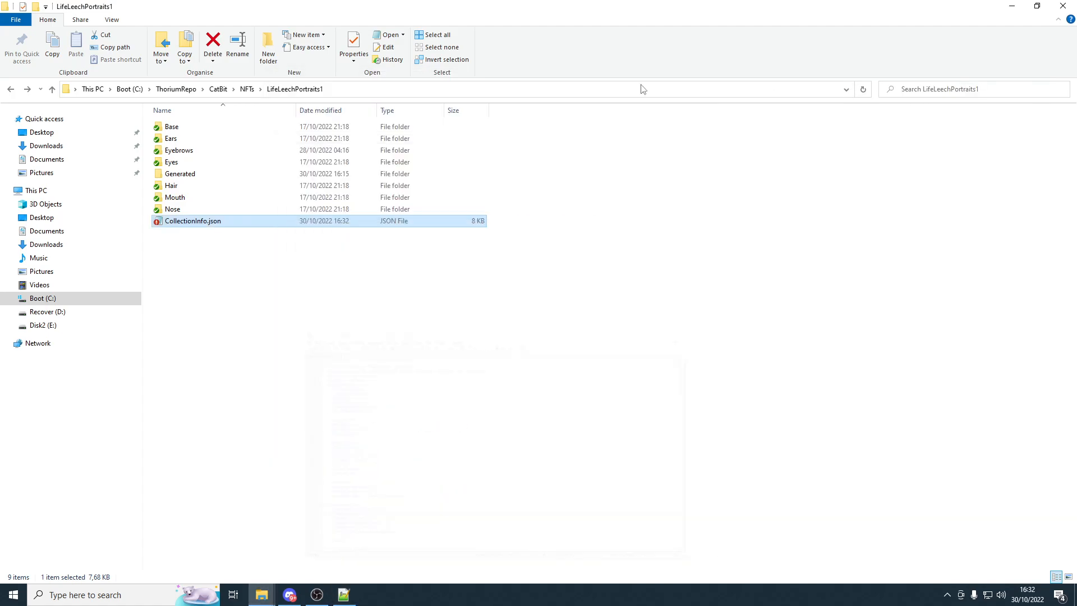
click(261, 595)
click(211, 533)
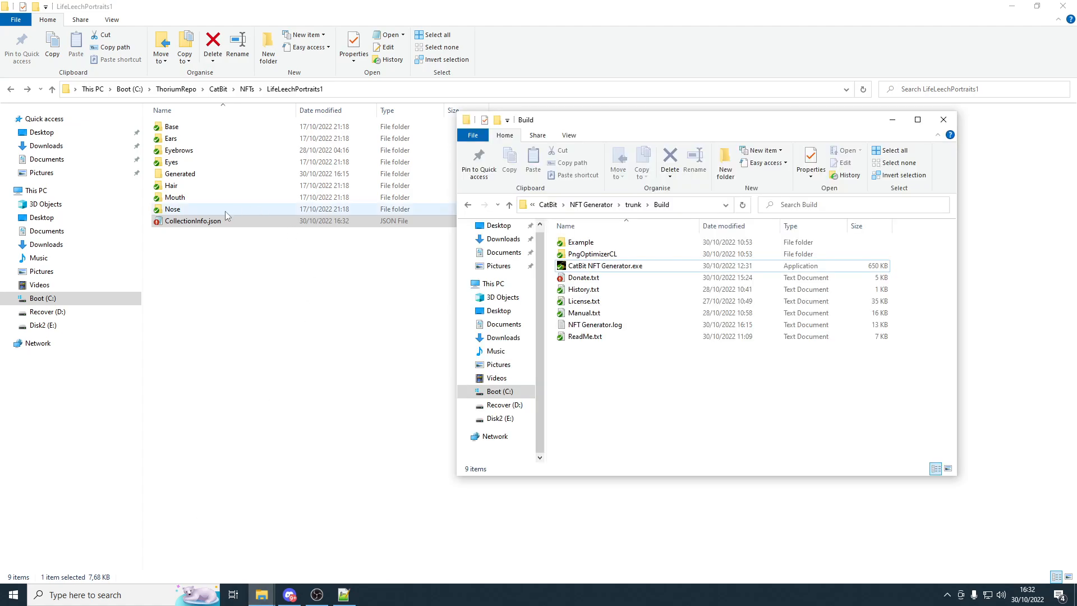
drag(194, 222, 617, 270)
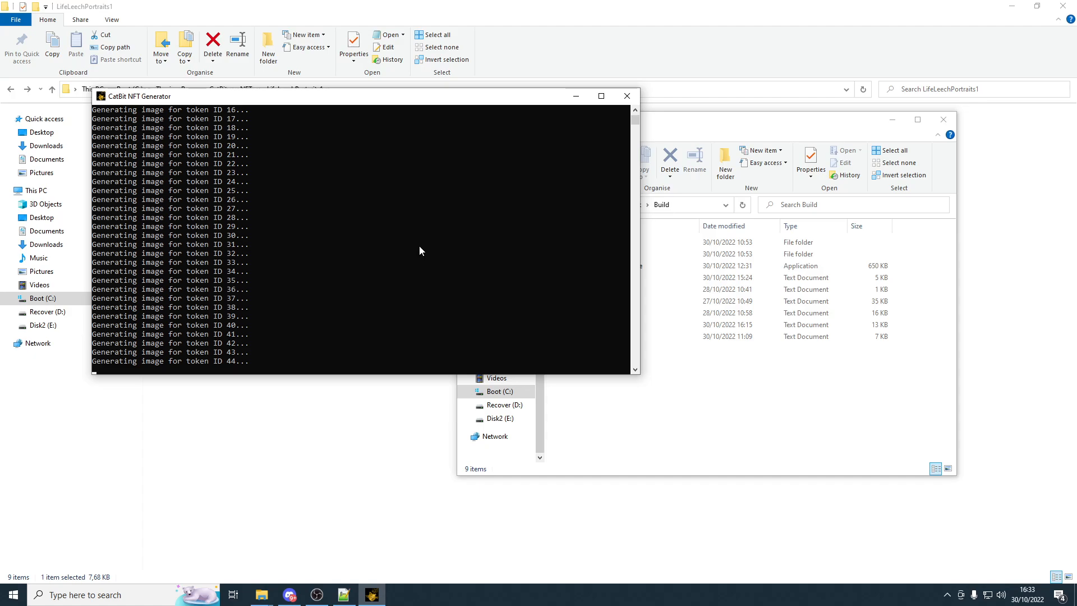
click(627, 96)
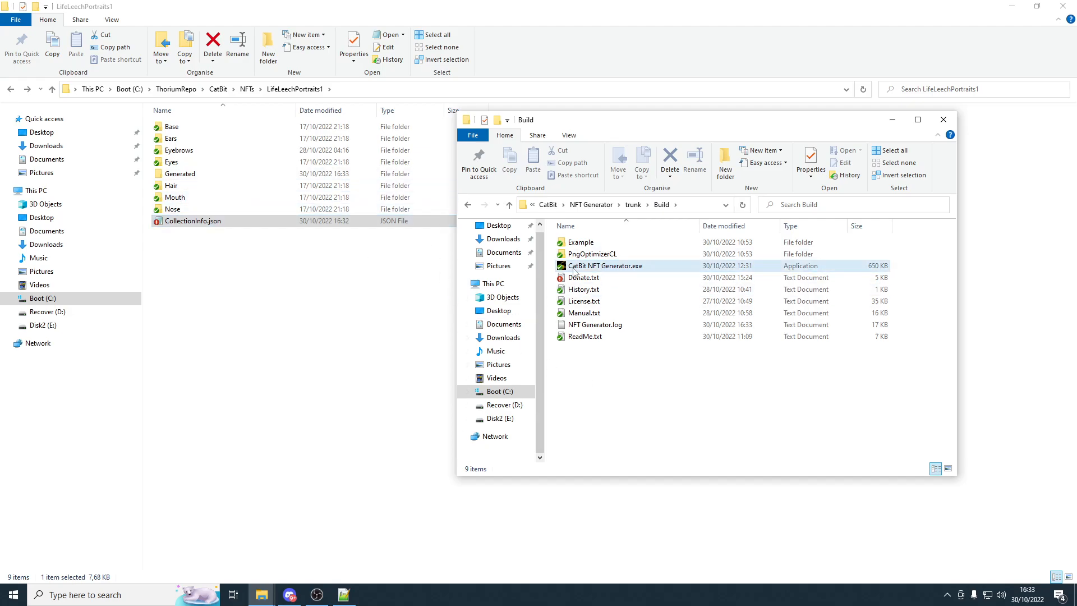
- Reopen CollectionInfo.json, set UseMultiThreading back to true and save the file
click(344, 594)
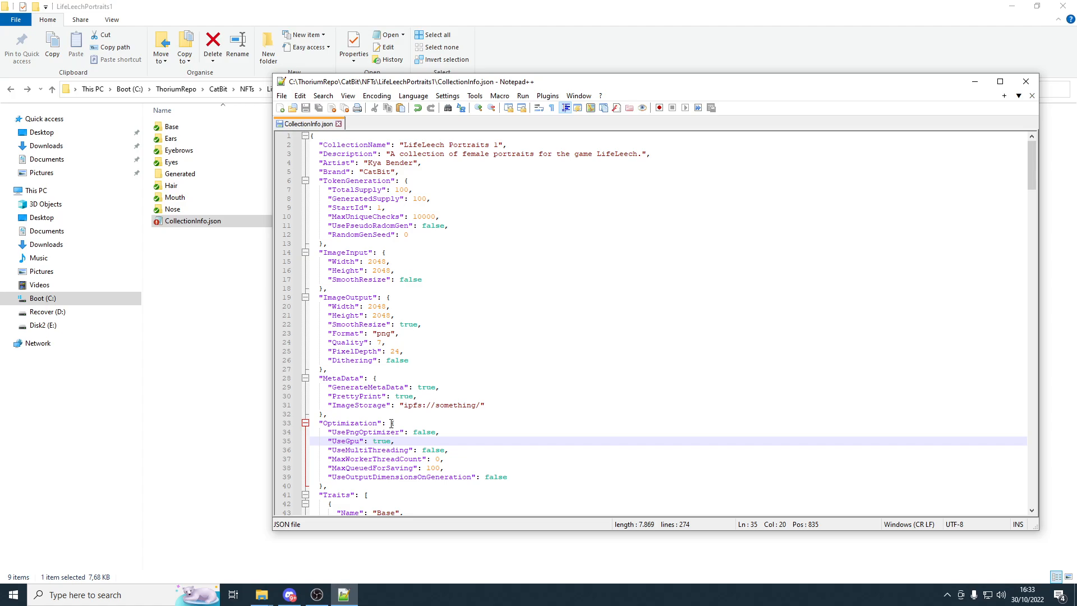
double_click(430, 450)
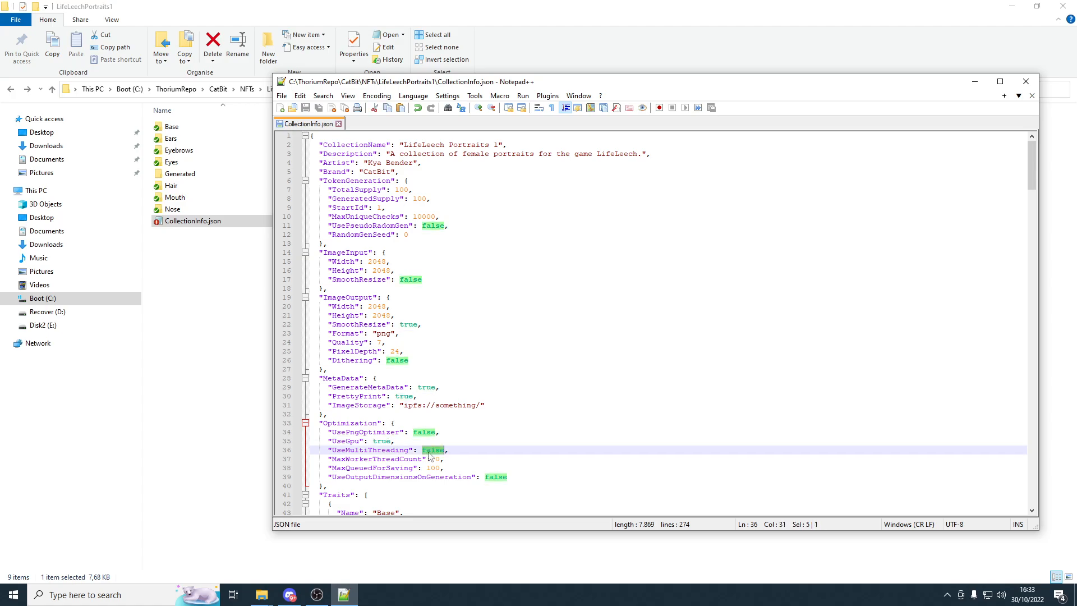
text(true)
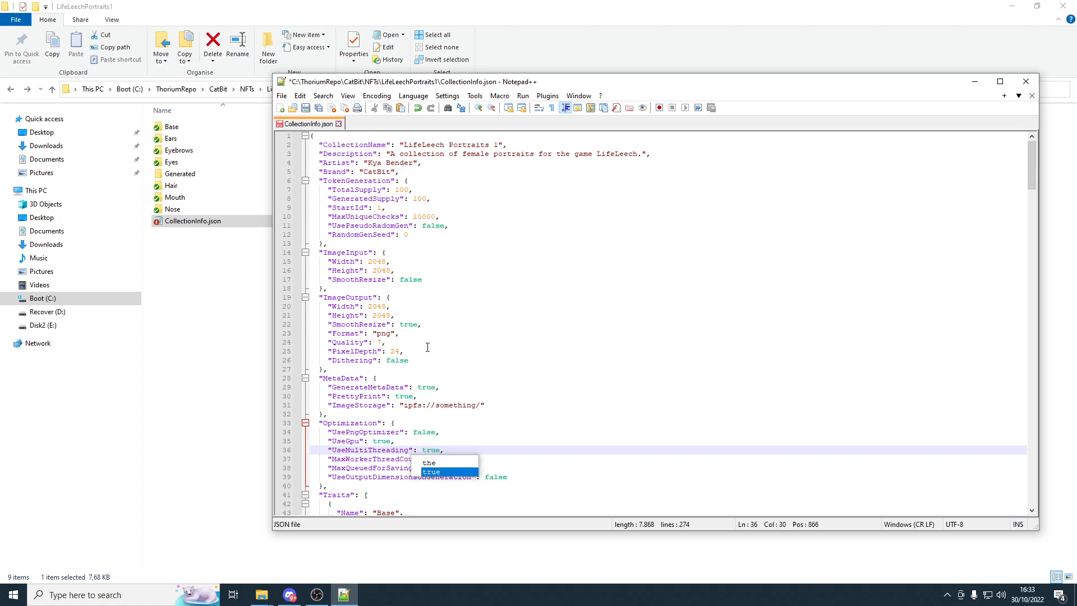
click(306, 108)
- Generate the collection by running CatBit NFT Generator.exe from the Build folder on the saved CollectionInfo.json
click(403, 17)
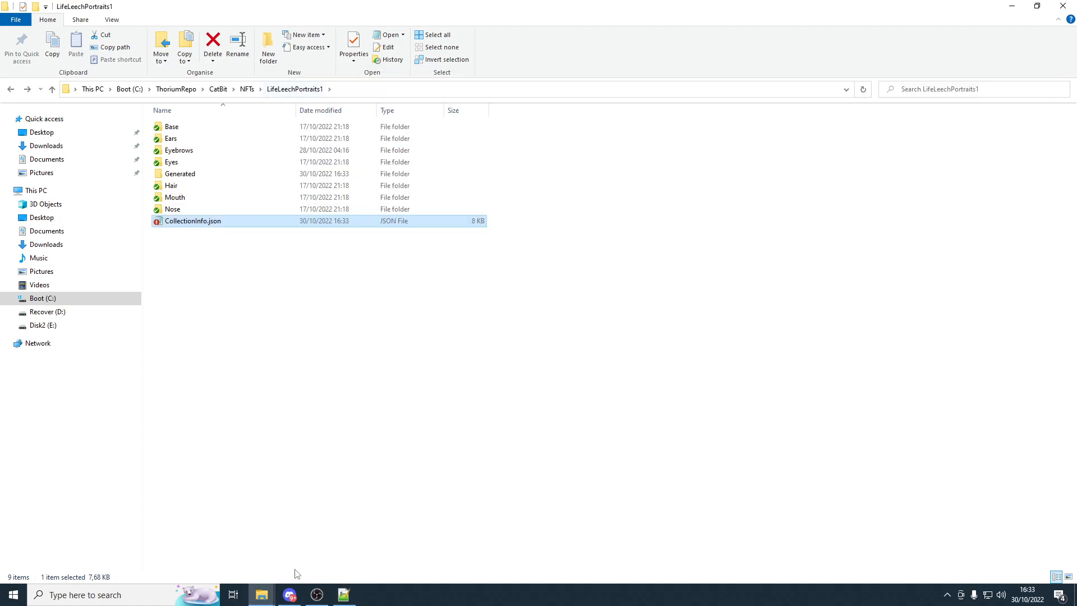
mouse_move(261, 594)
click(193, 536)
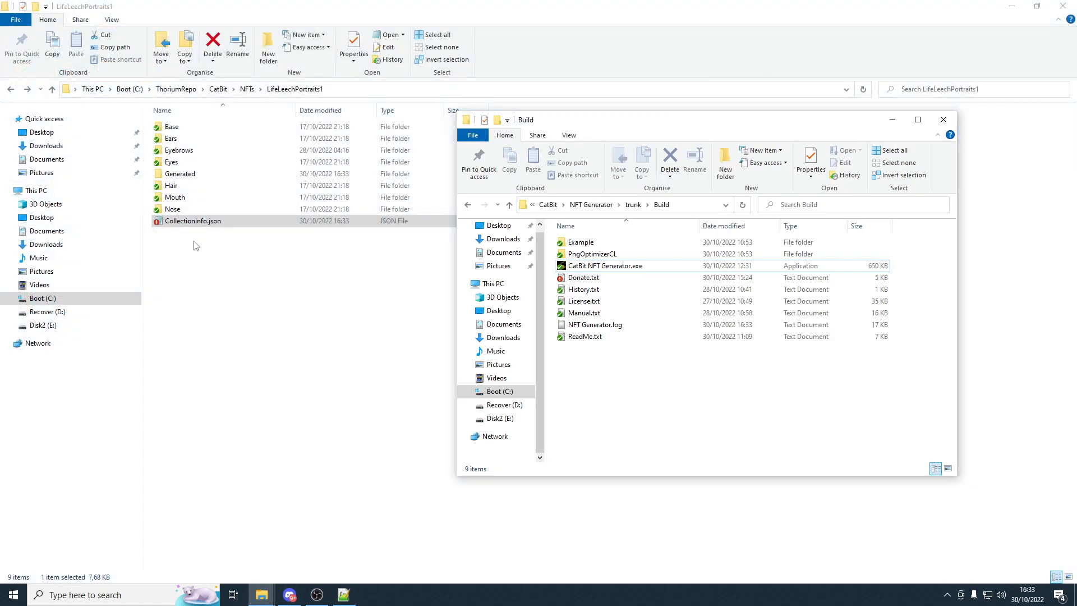
drag(192, 221, 561, 266)
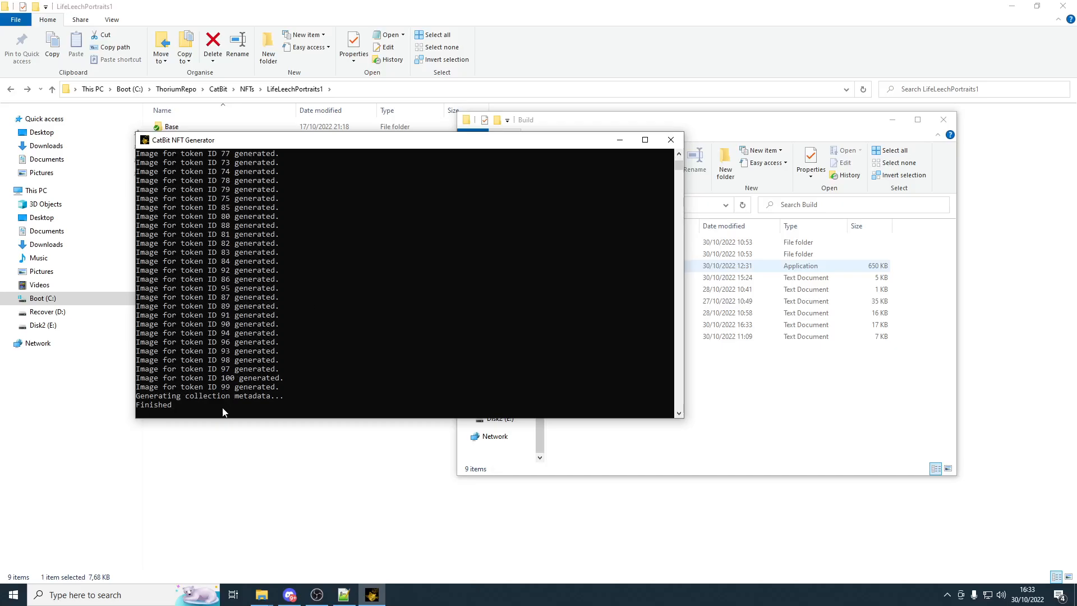
- Examine the generator's console log for the order in which the token images were produced, then close the console
scroll(225, 387, up, 10)
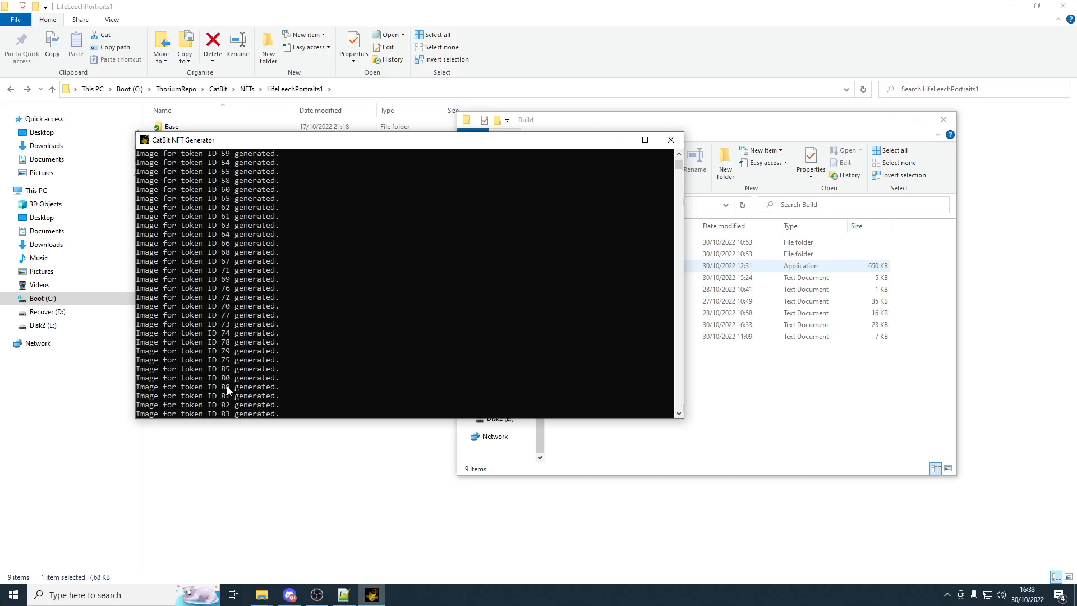
scroll(225, 387, up, 15)
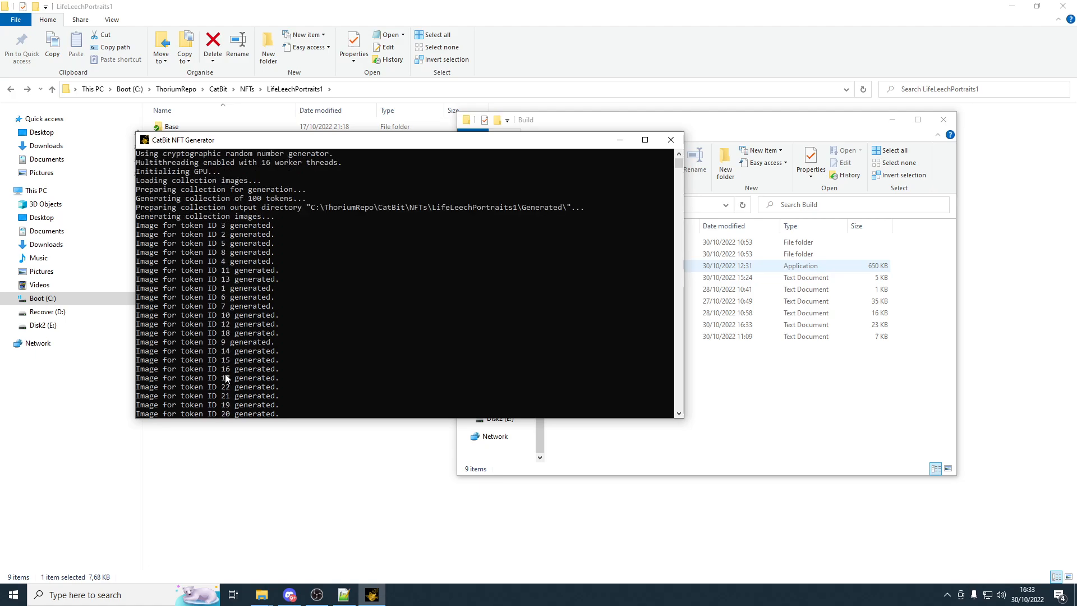
scroll(224, 377, down, 20)
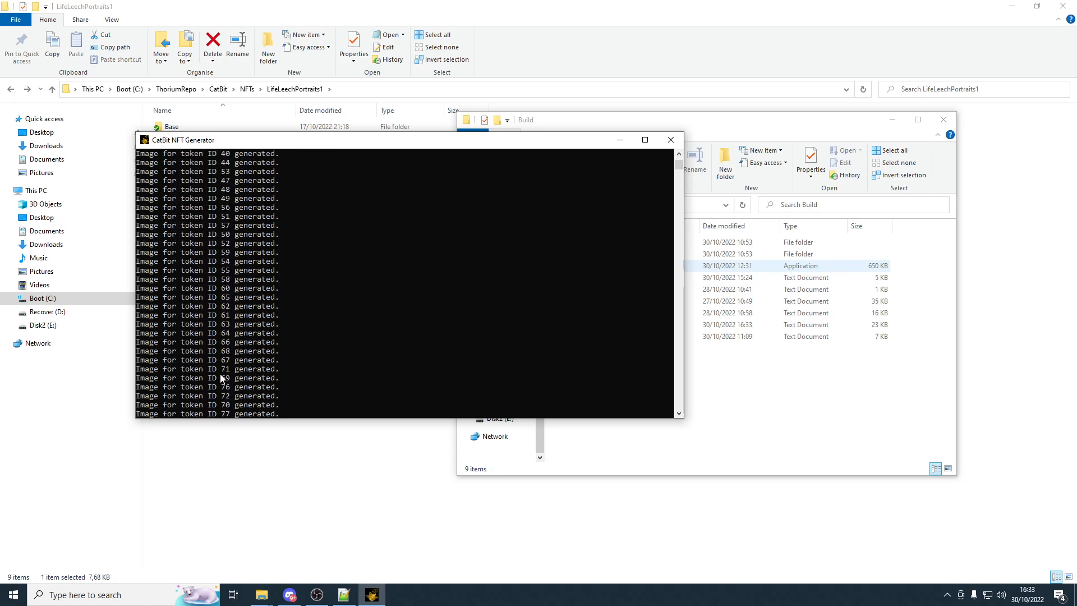
scroll(222, 378, down, 5)
scroll(221, 376, up, 3)
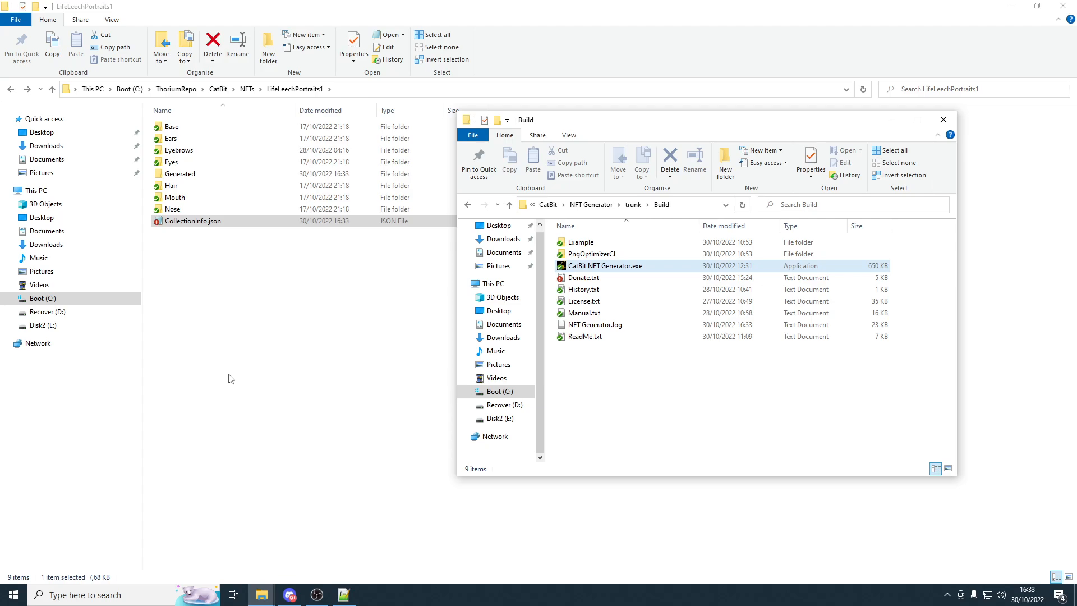
- Move the Build window aside, open the Generated folder of LifeLeechPortraits1 and view 1.png
click(649, 438)
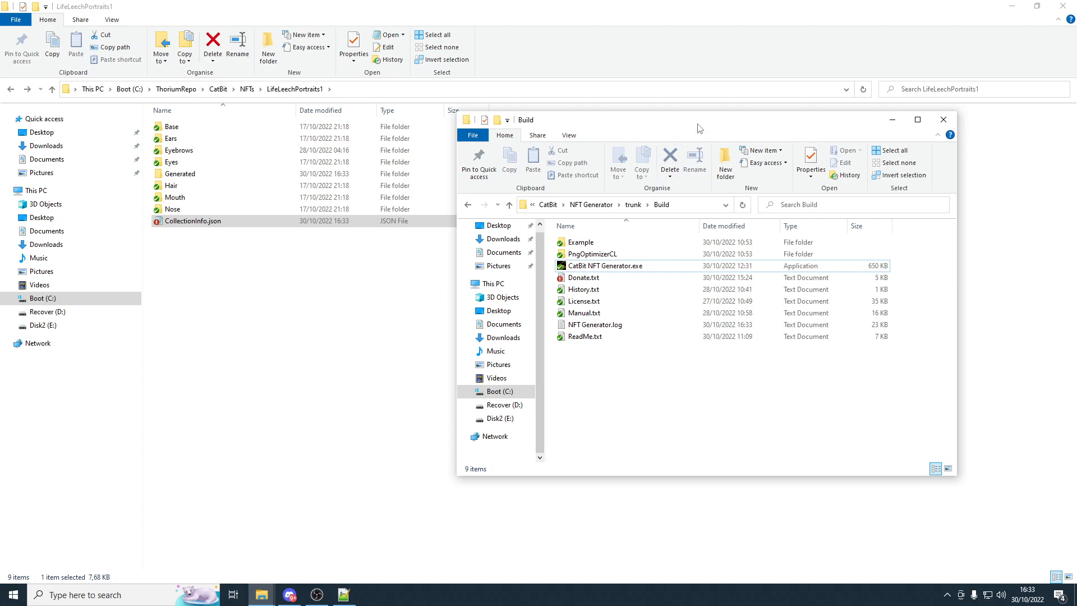
drag(697, 125, 575, 162)
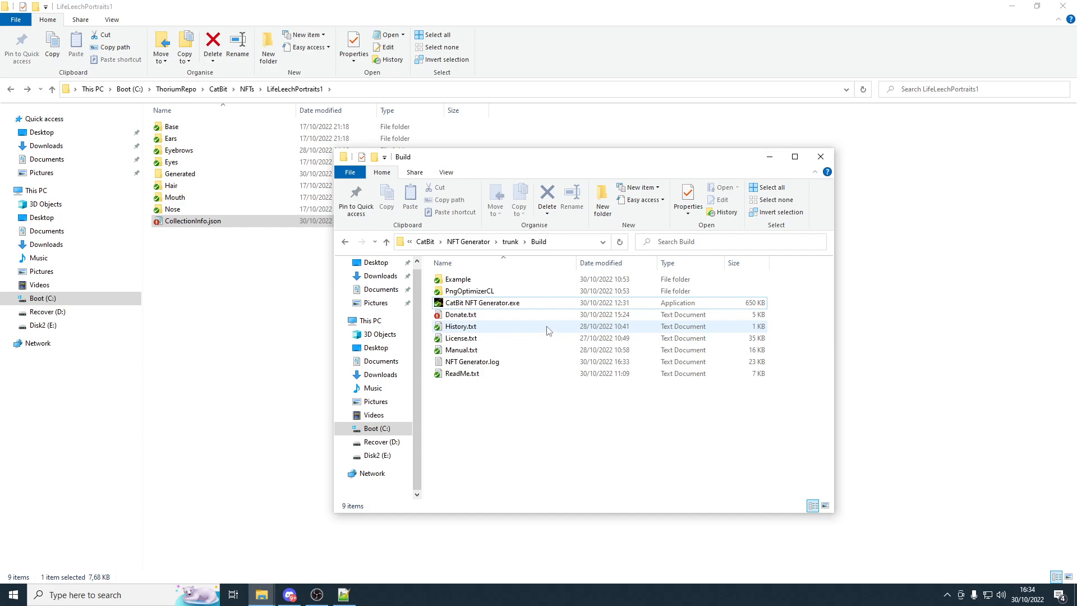
double_click(207, 174)
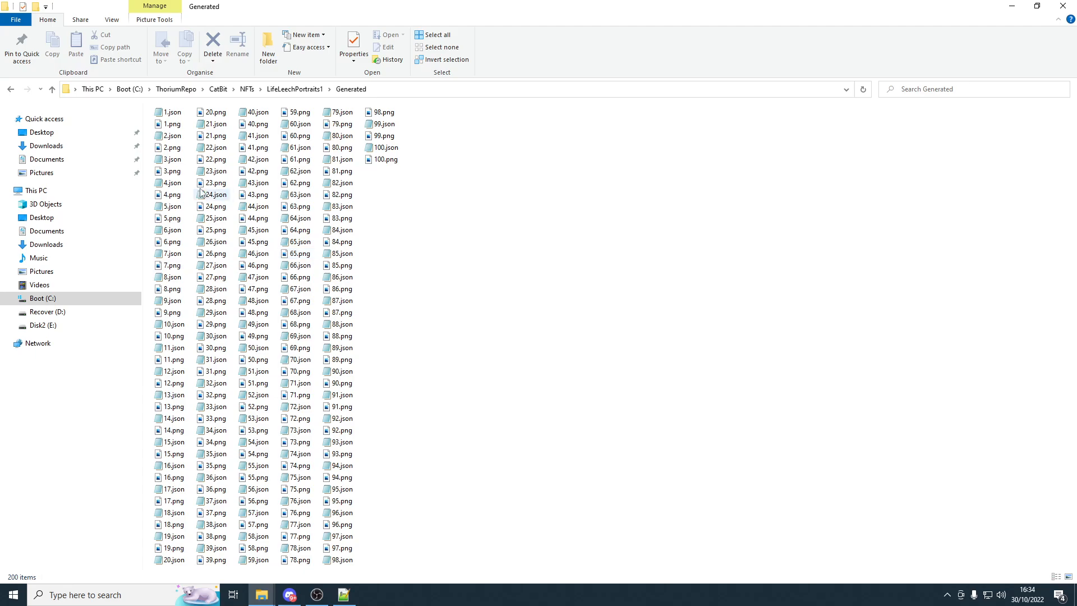
double_click(172, 124)
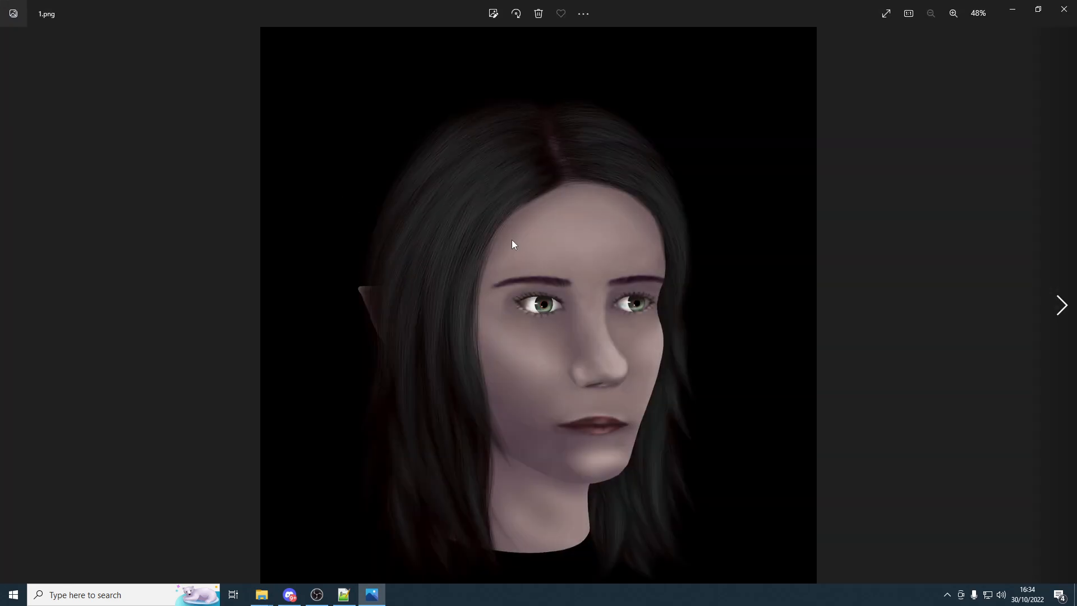
- Browse the generated portraits one by one from 2.png through 21.png, comparing their trait combinations
click(1062, 314)
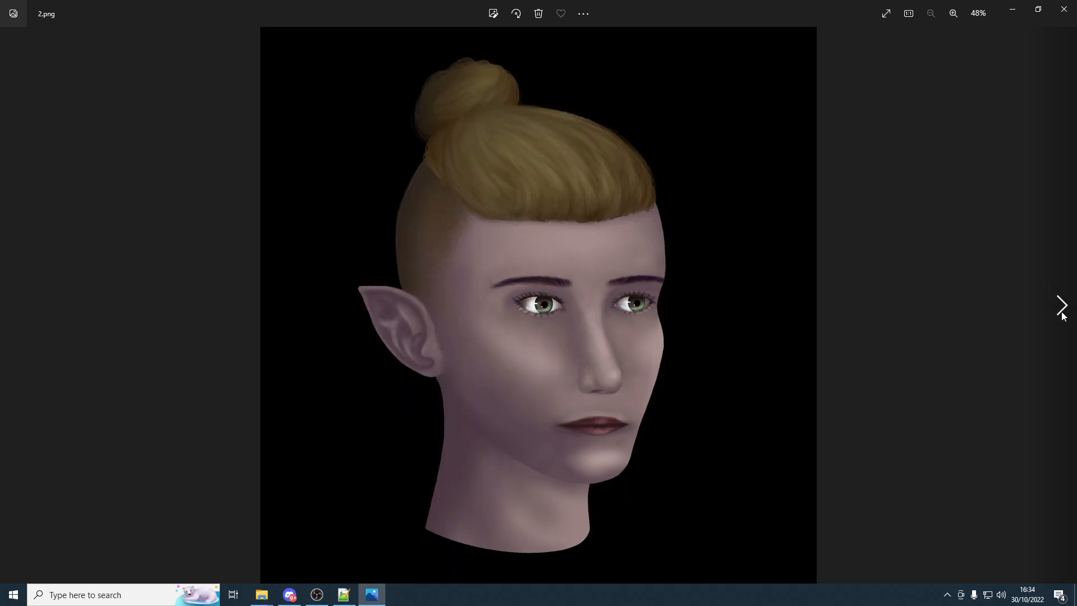
click(1062, 314)
click(1062, 315)
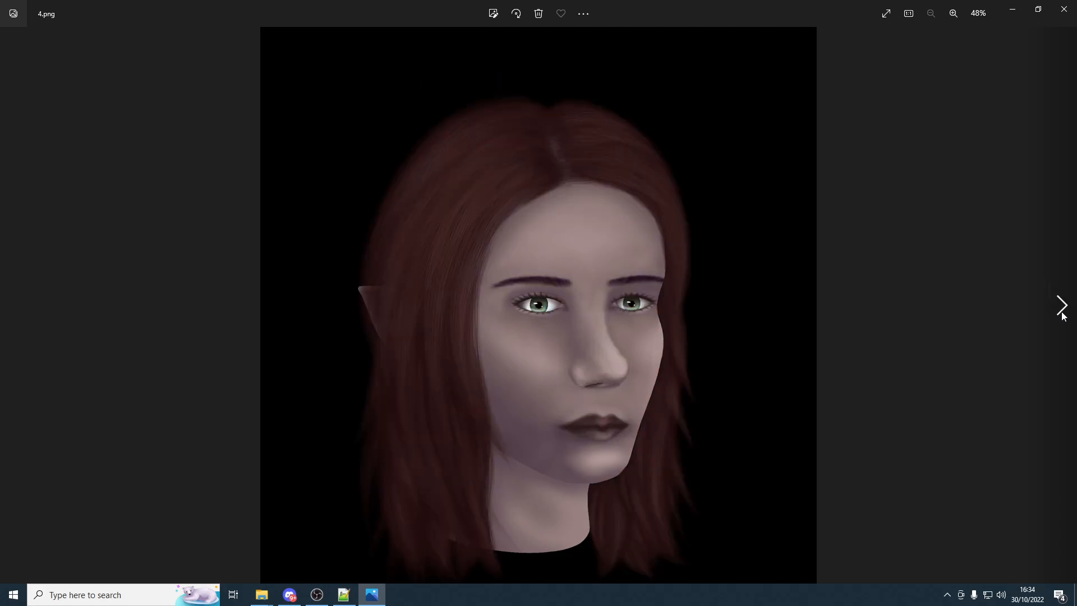
click(1063, 314)
click(1062, 314)
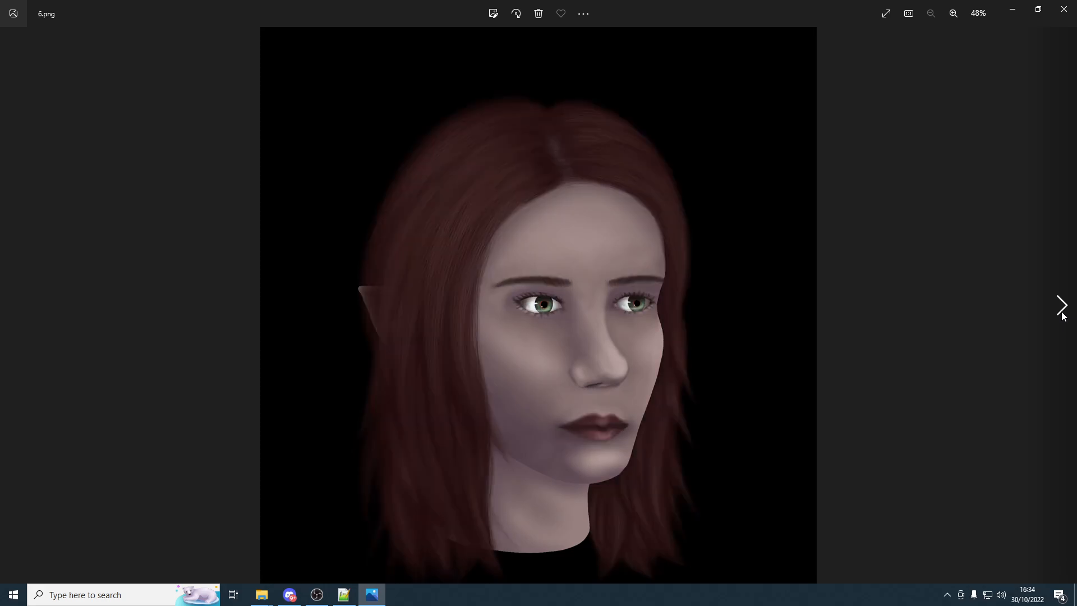
click(1063, 314)
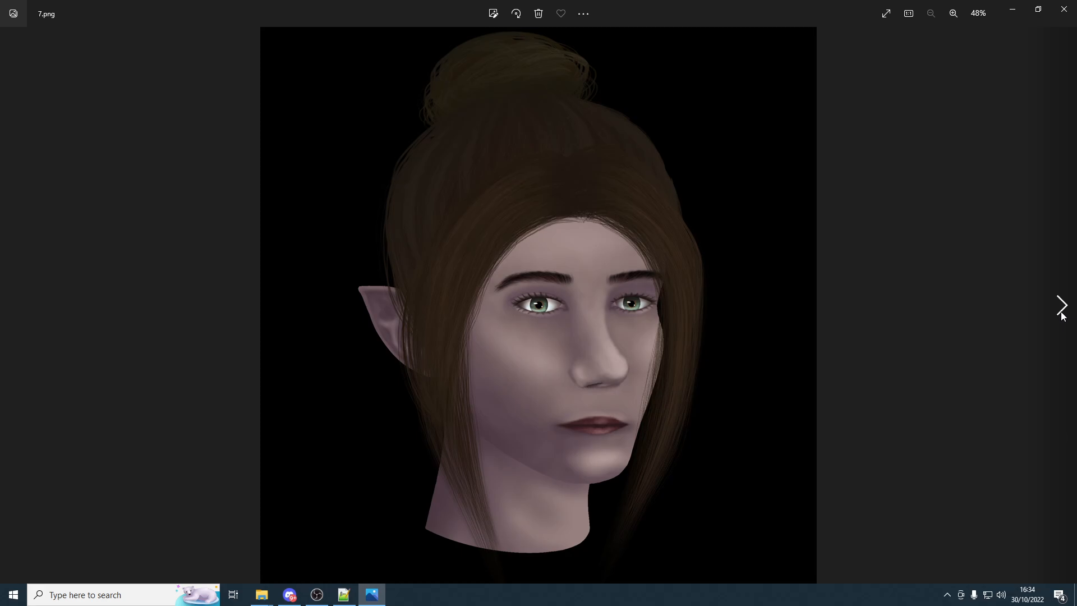
click(1061, 306)
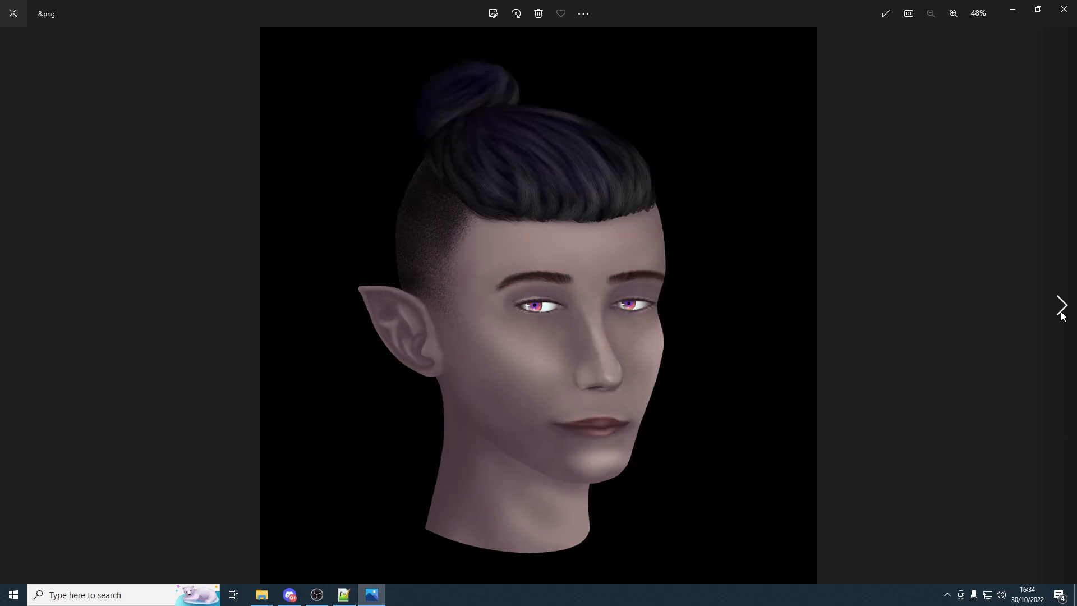
click(1062, 306)
click(1061, 305)
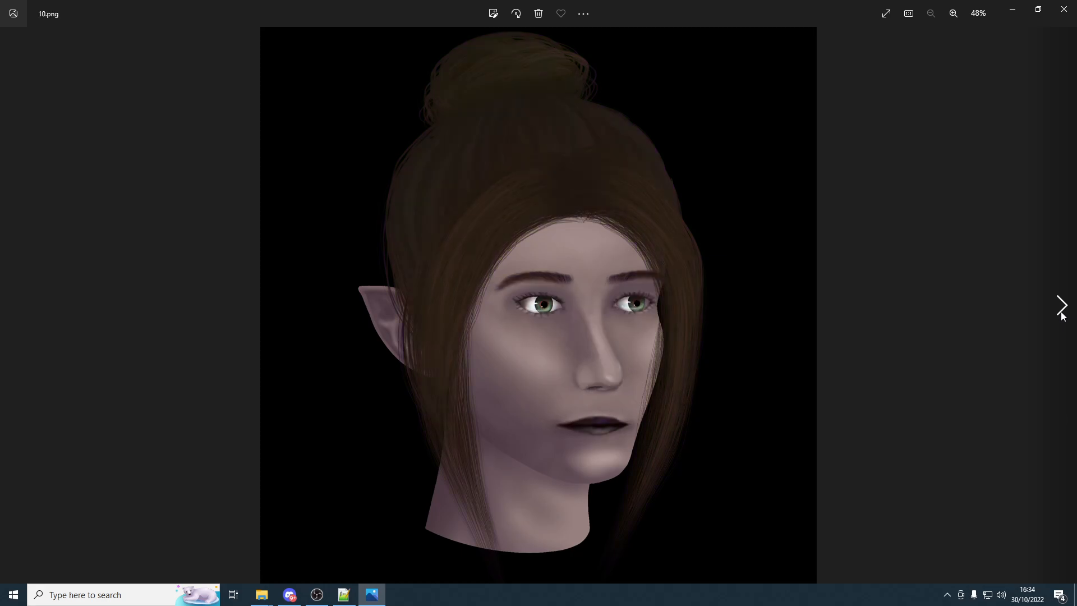
click(1061, 306)
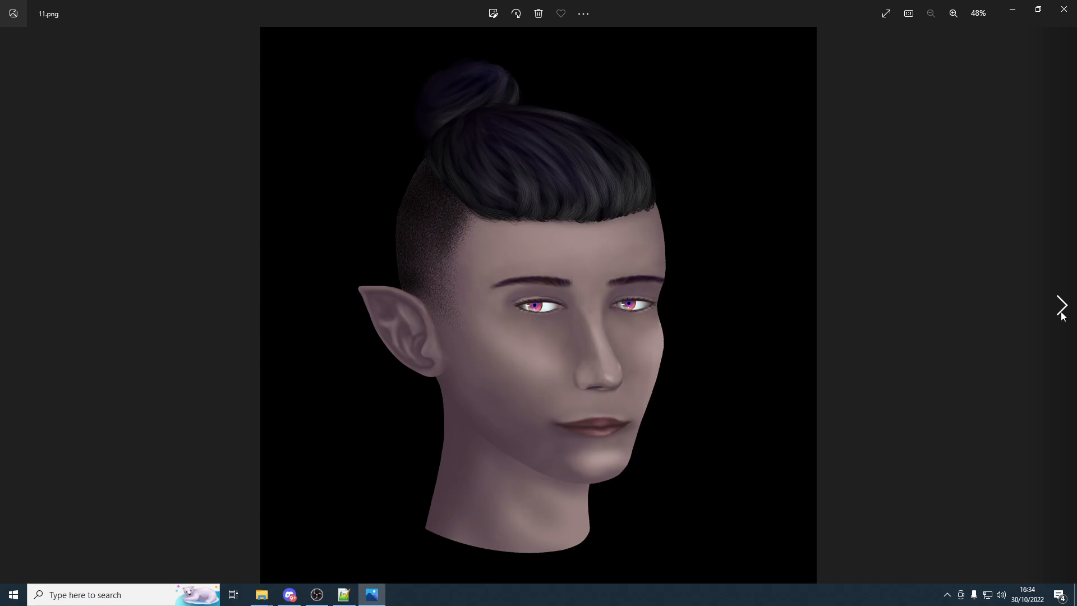
click(1062, 313)
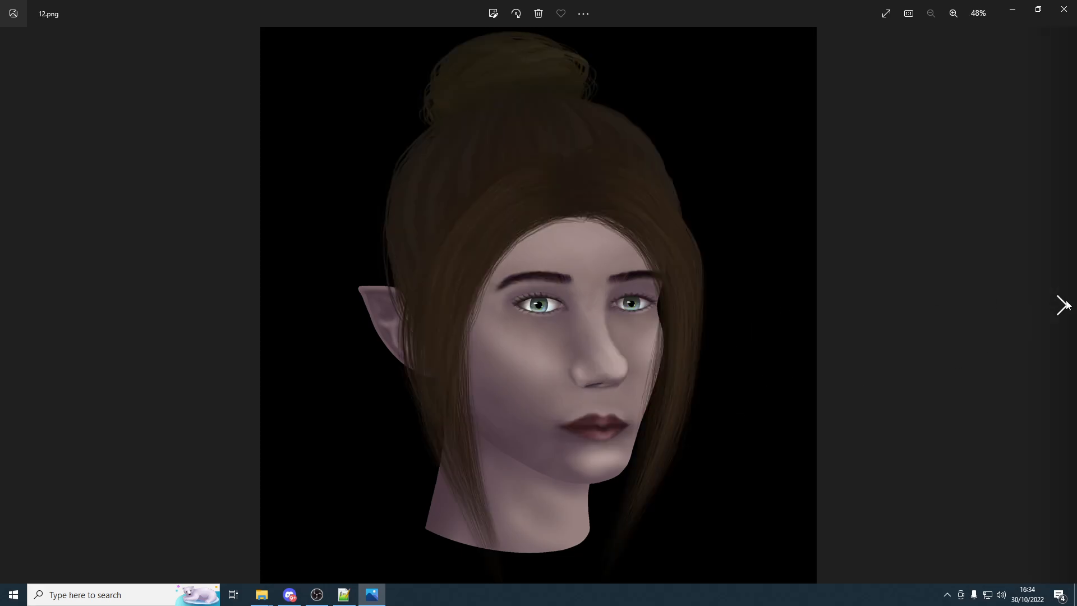
click(1063, 303)
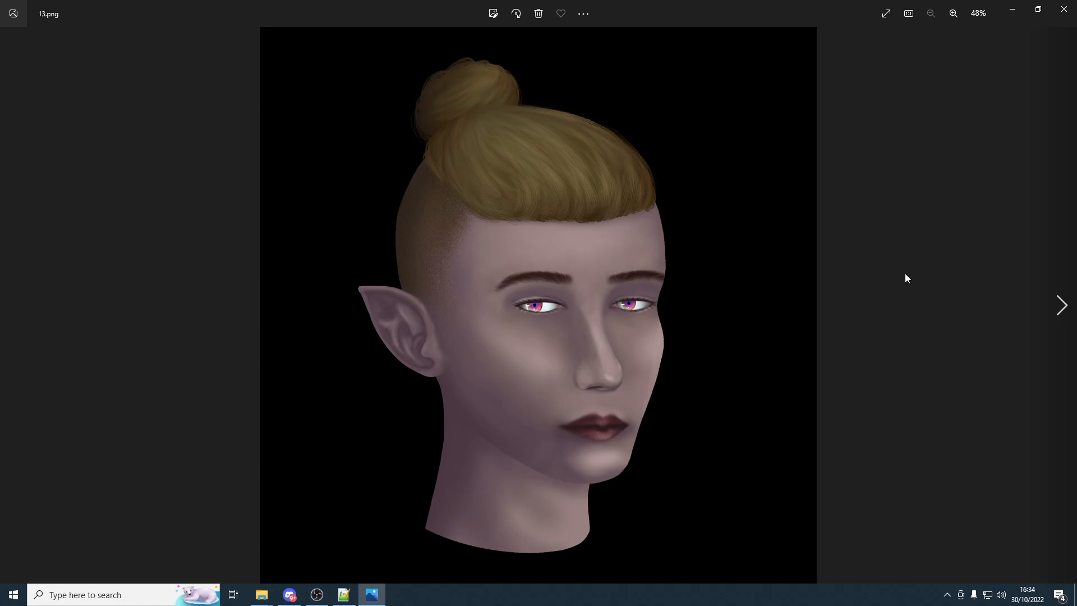
click(1062, 305)
click(1063, 306)
click(1063, 306)
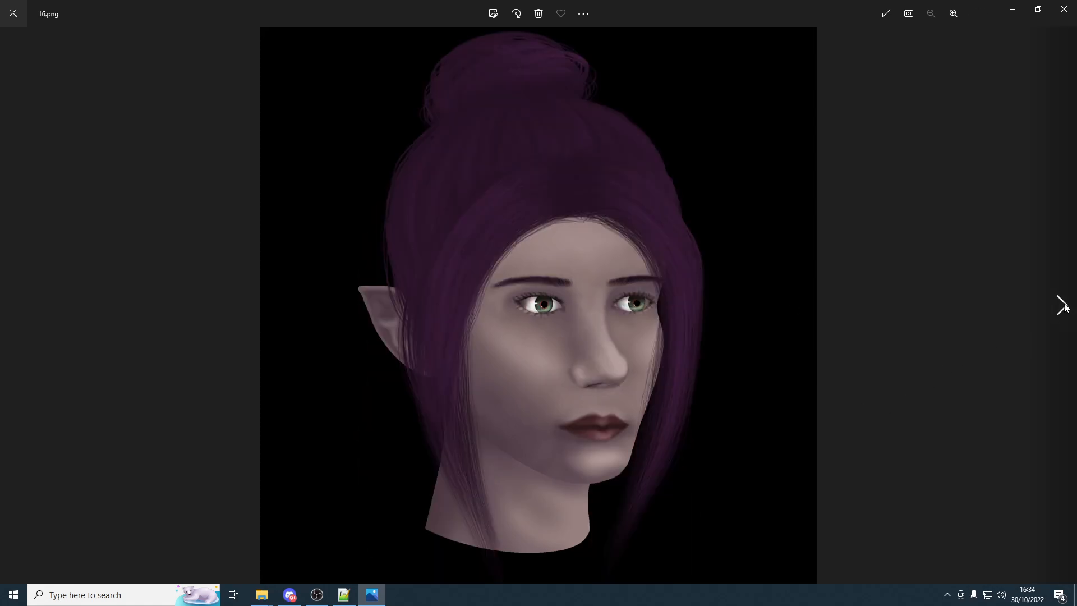
click(1063, 306)
click(1064, 306)
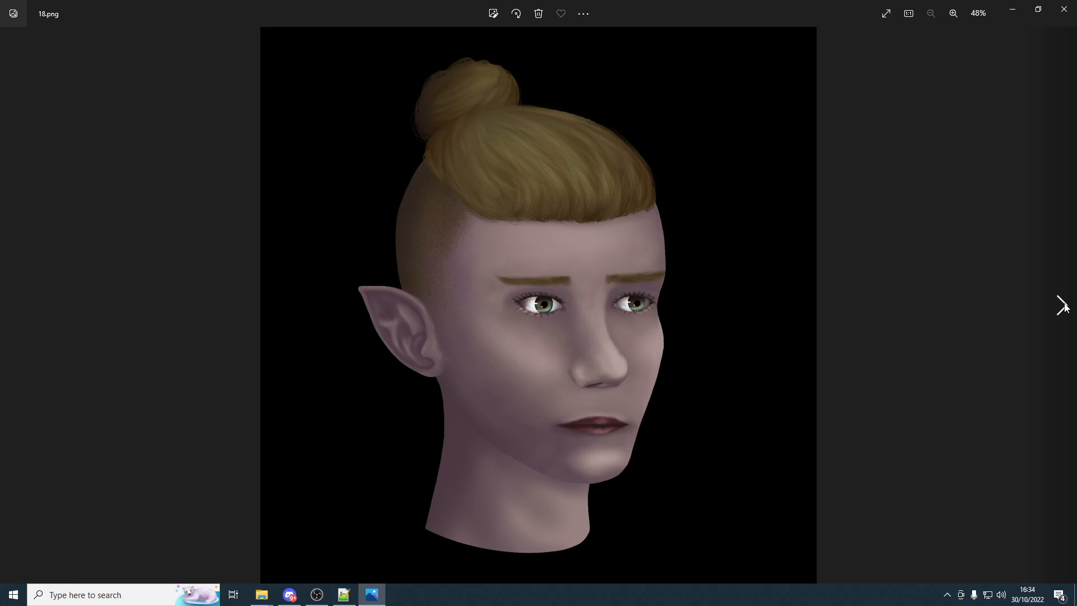
click(1063, 306)
click(1063, 306)
click(1063, 306)
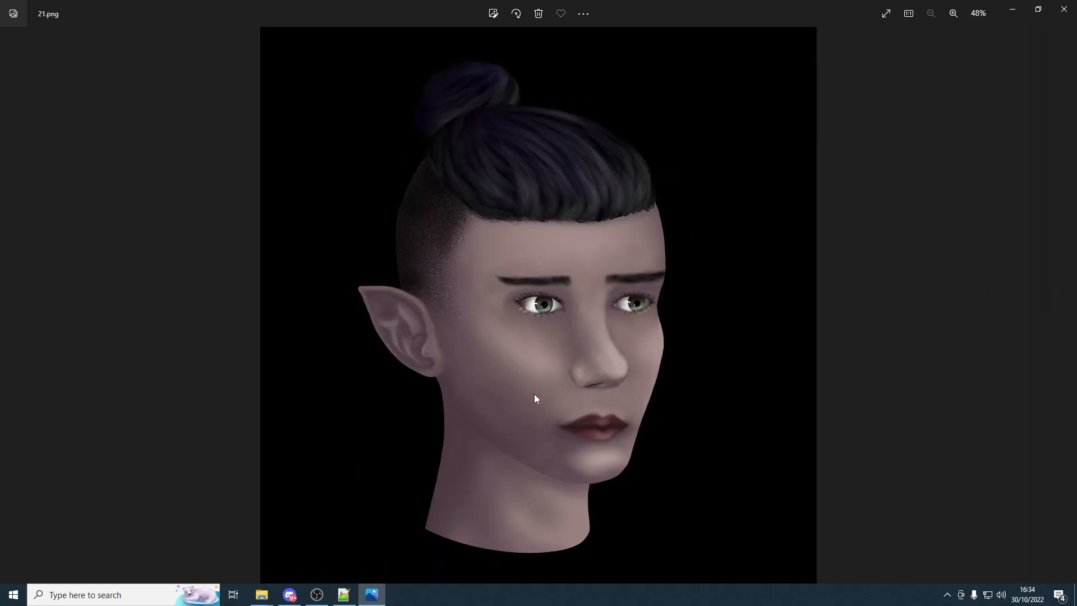
- Continue through the generated portraits from 22.png to 31.png, comparing their hair, eyebrow, eye, nose and mouth variations
click(1063, 304)
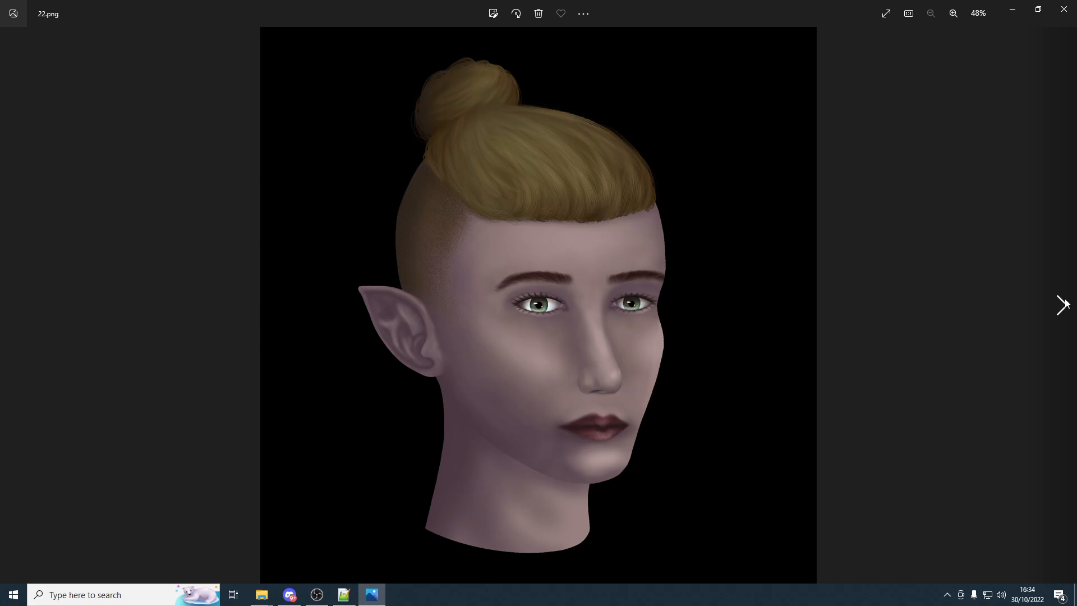
click(1063, 305)
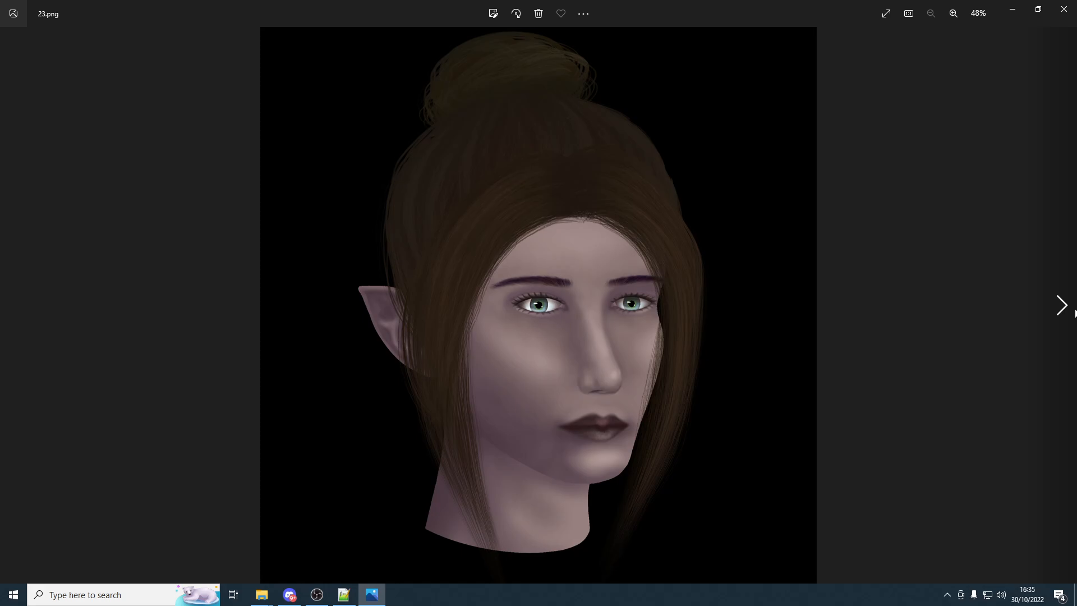
click(1063, 305)
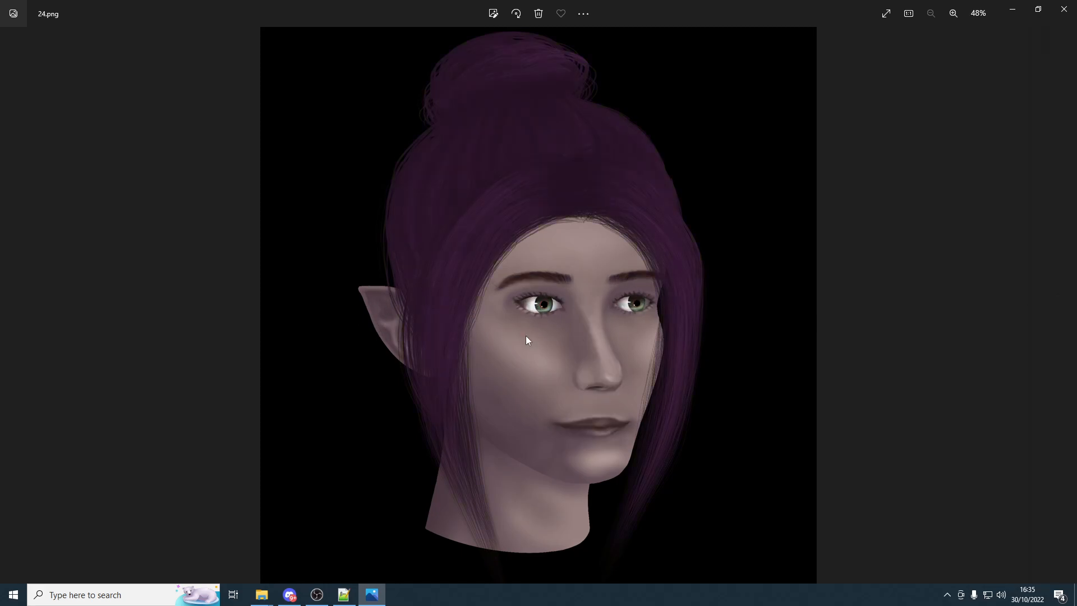
click(1063, 310)
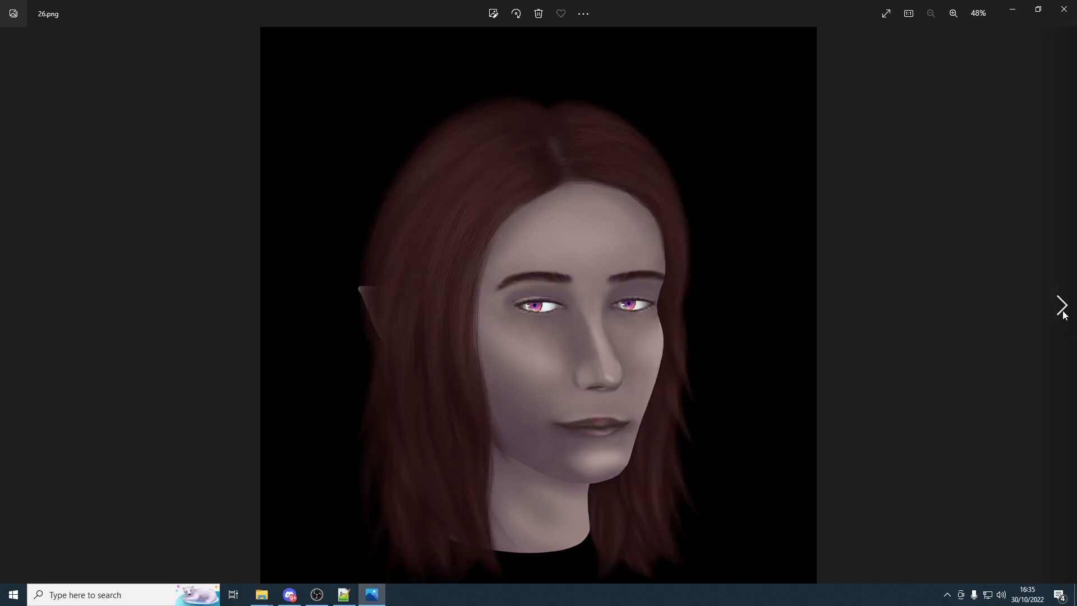
click(1063, 312)
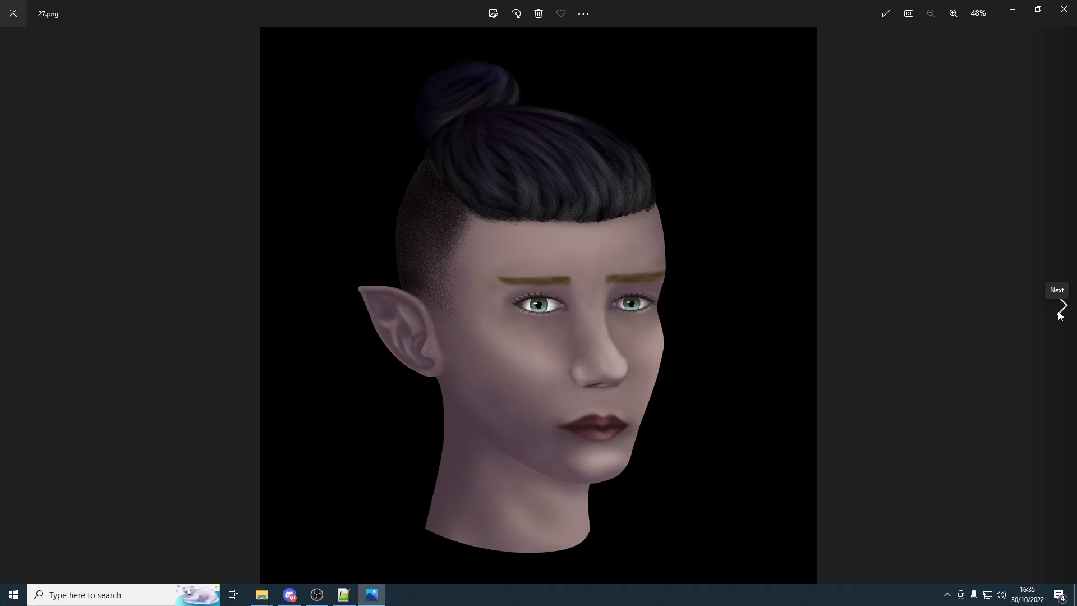
click(1060, 312)
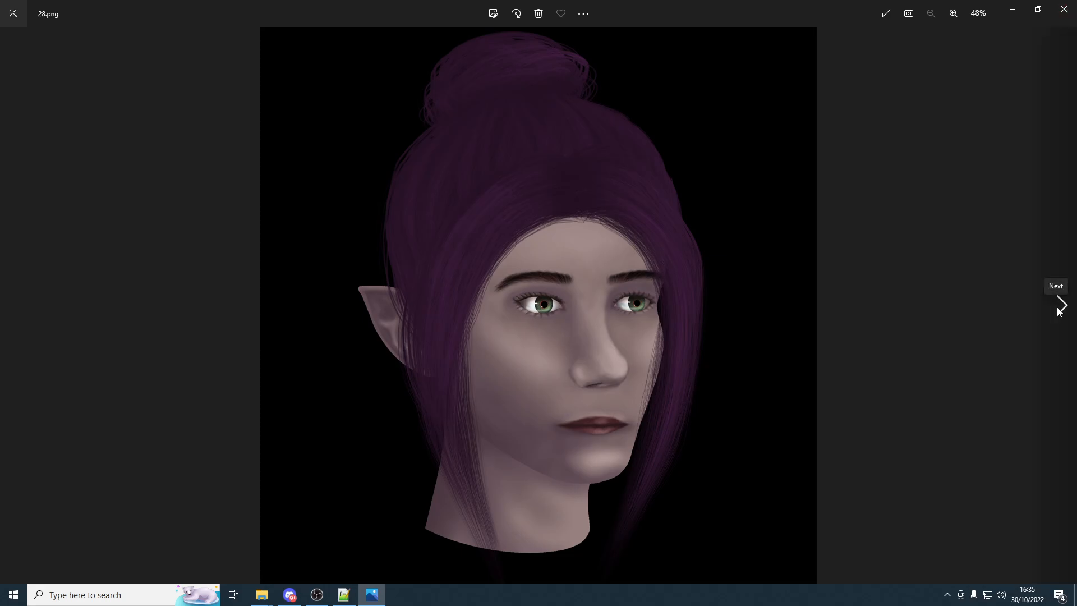
click(1060, 312)
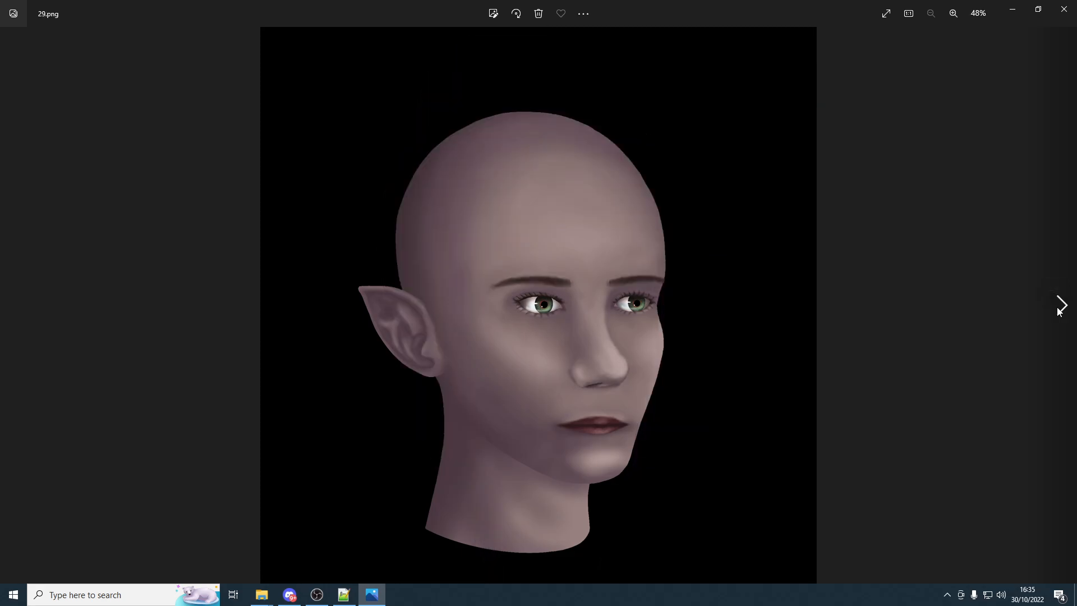
click(1060, 312)
click(1060, 312)
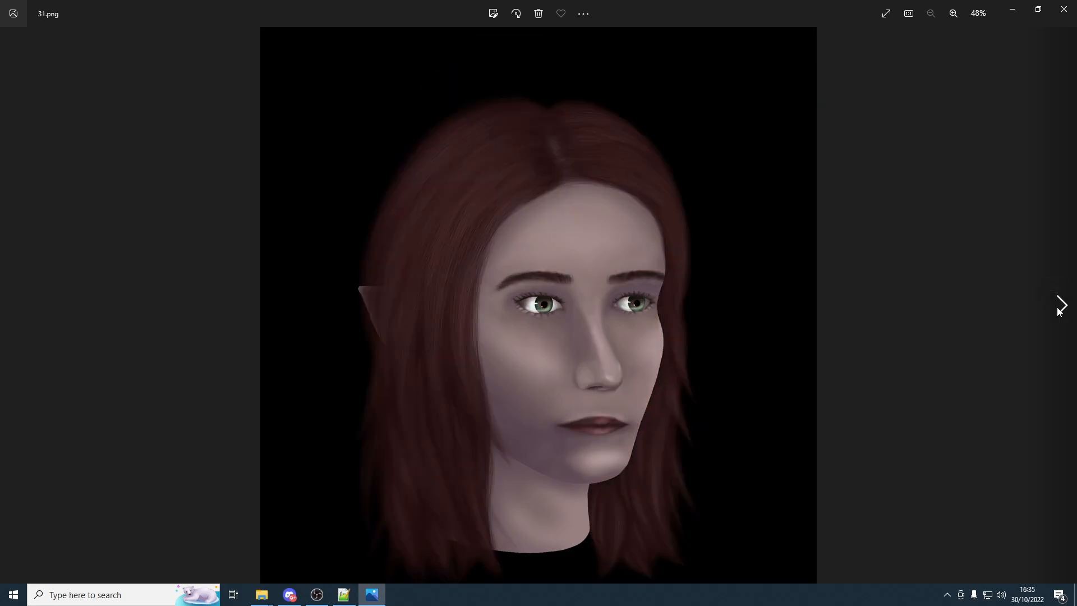